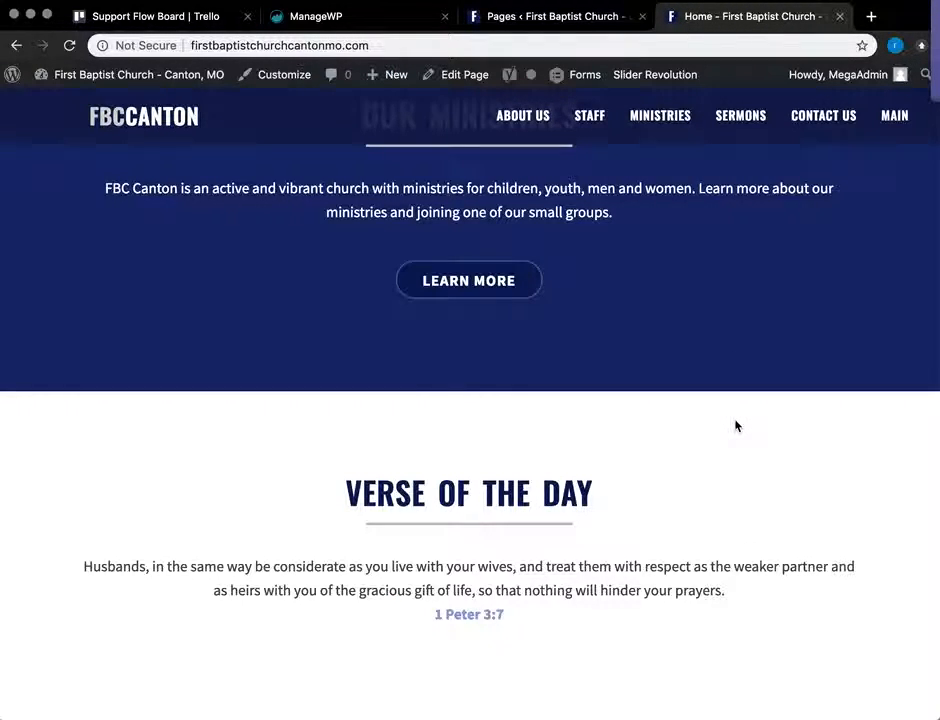
Step: Review the live homepage's sections, from the header image and welcome text through Our Ministries, Verse of the Day and service times
scroll(736, 426, "up", 4)
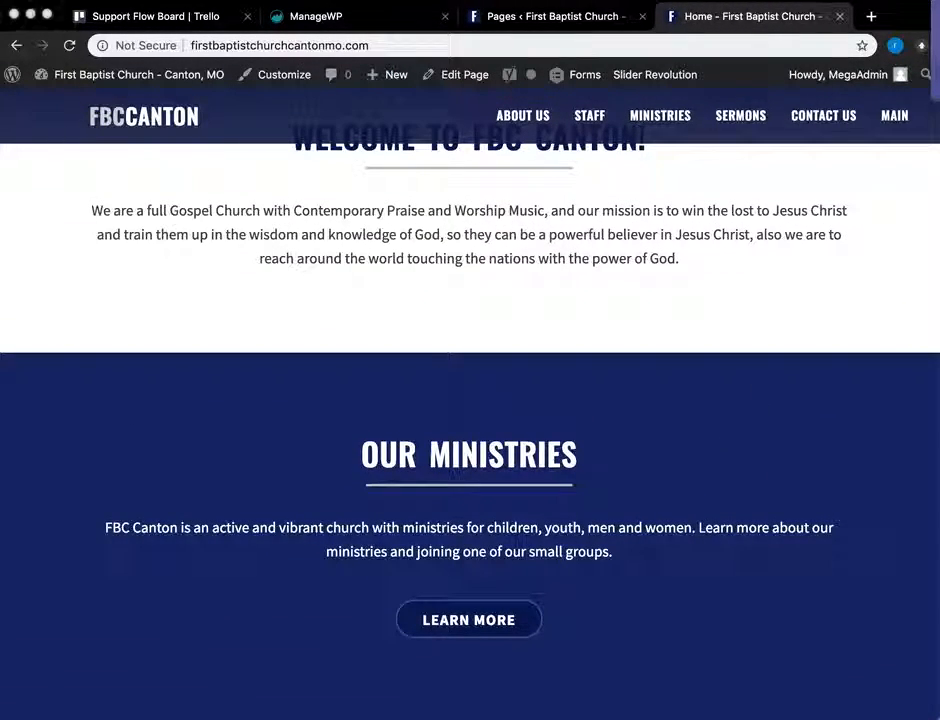
scroll(778, 357, "down", 4)
scroll(780, 357, "up", 6)
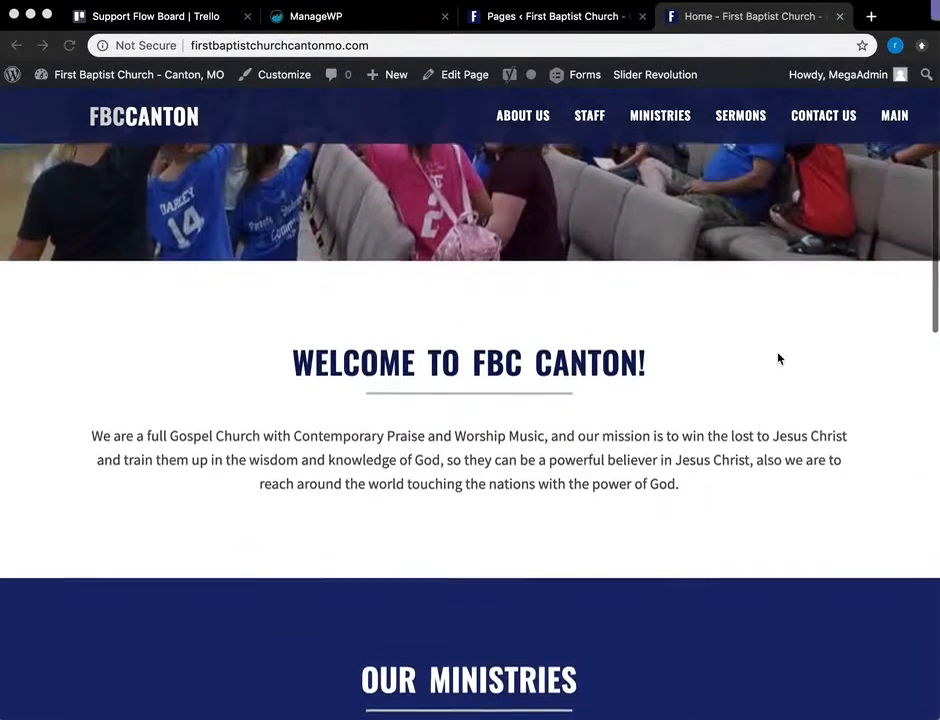
scroll(780, 358, "down", 3)
scroll(781, 359, "down", 1)
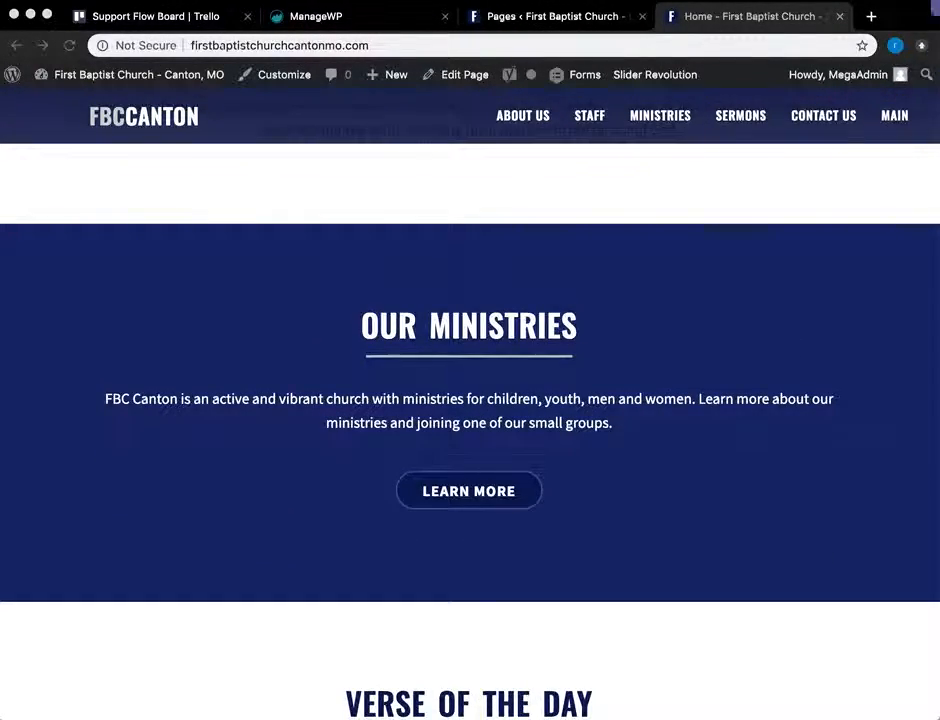
scroll(812, 319, "down", 4)
scroll(812, 319, "up", 6)
scroll(812, 319, "up", 2)
scroll(812, 319, "down", 2)
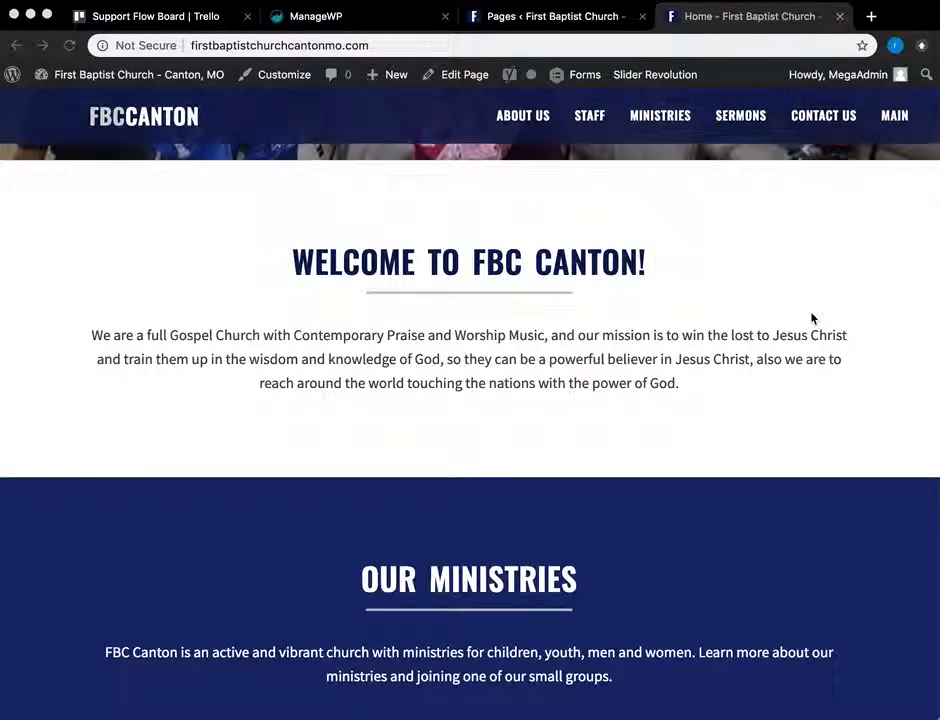
scroll(812, 319, "up", 4)
scroll(812, 319, "down", 2)
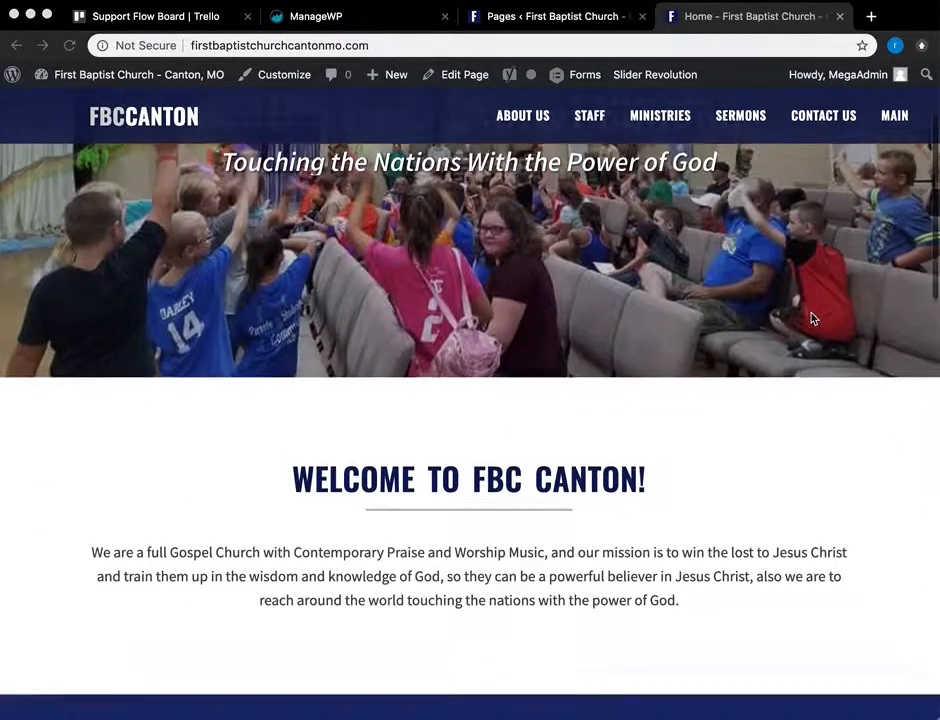
scroll(812, 319, "down", 6)
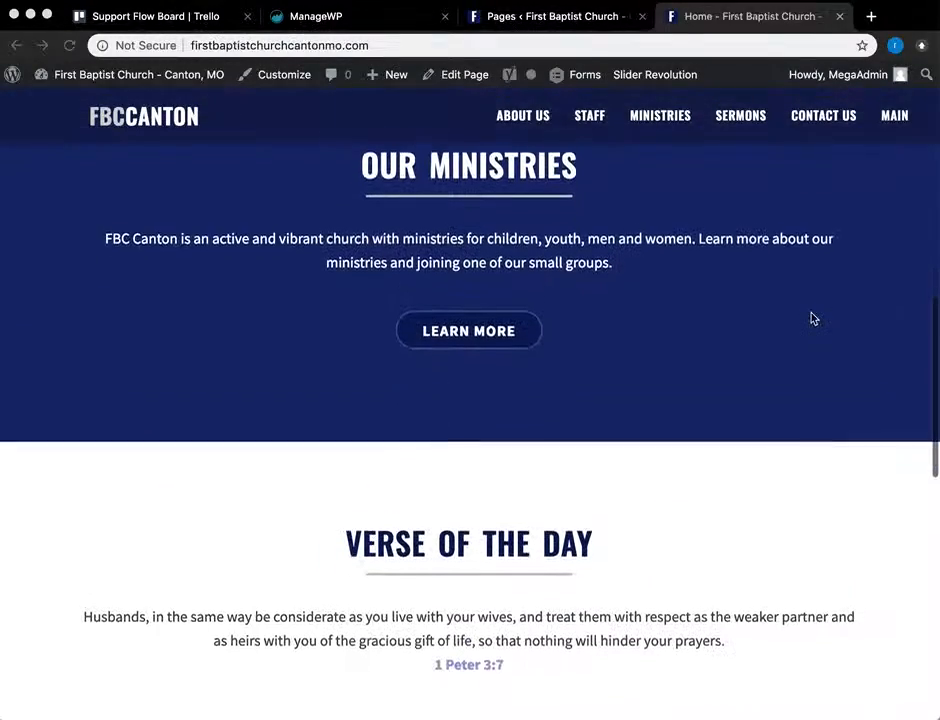
scroll(812, 319, "down", 2)
scroll(812, 319, "down", 3)
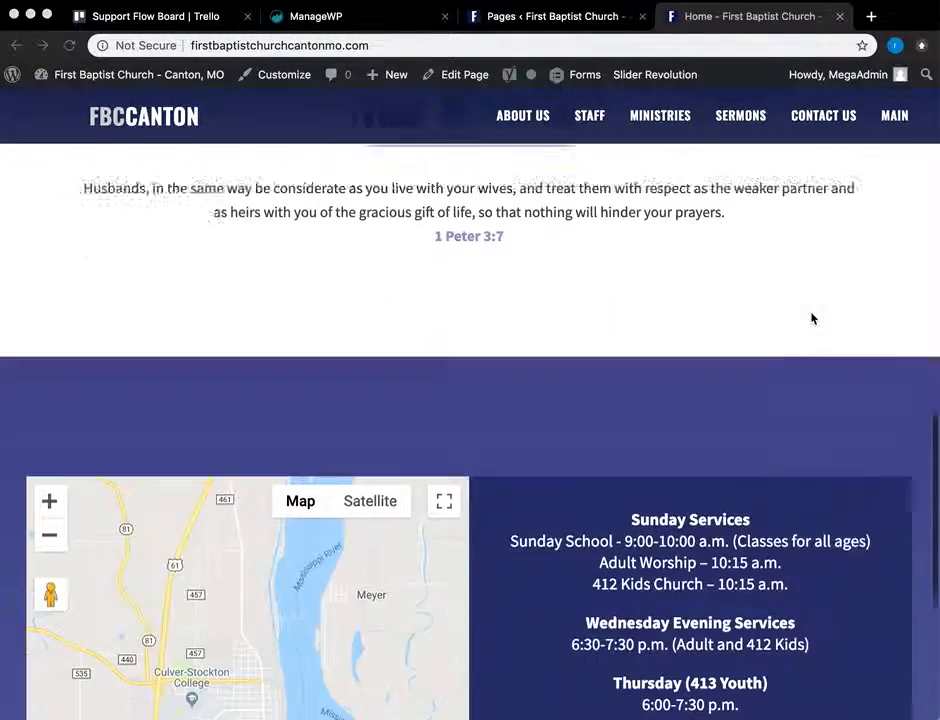
scroll(810, 360, "up", 4)
scroll(464, 581, "up", 7)
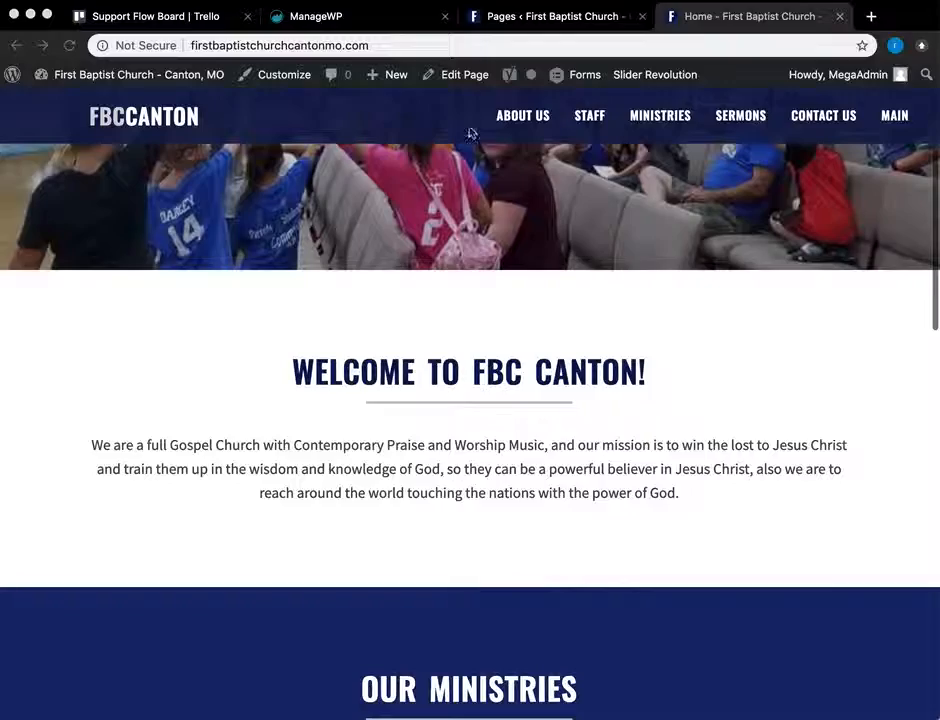
scroll(457, 162, "down", 5)
scroll(457, 162, "up", 3)
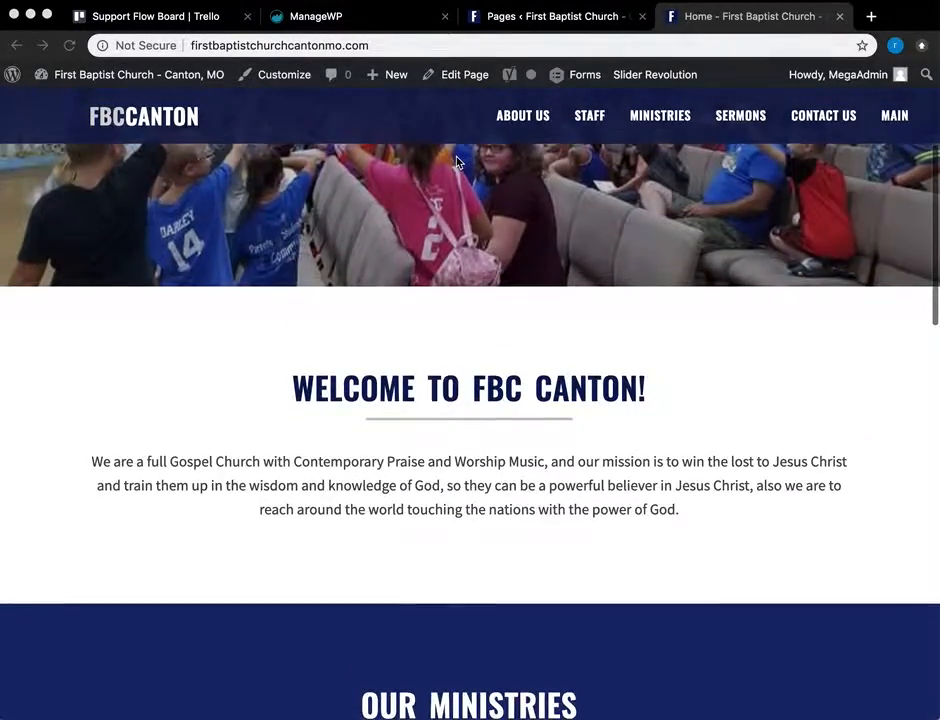
scroll(457, 162, "down", 4)
scroll(457, 162, "down", 4)
scroll(457, 162, "up", 4)
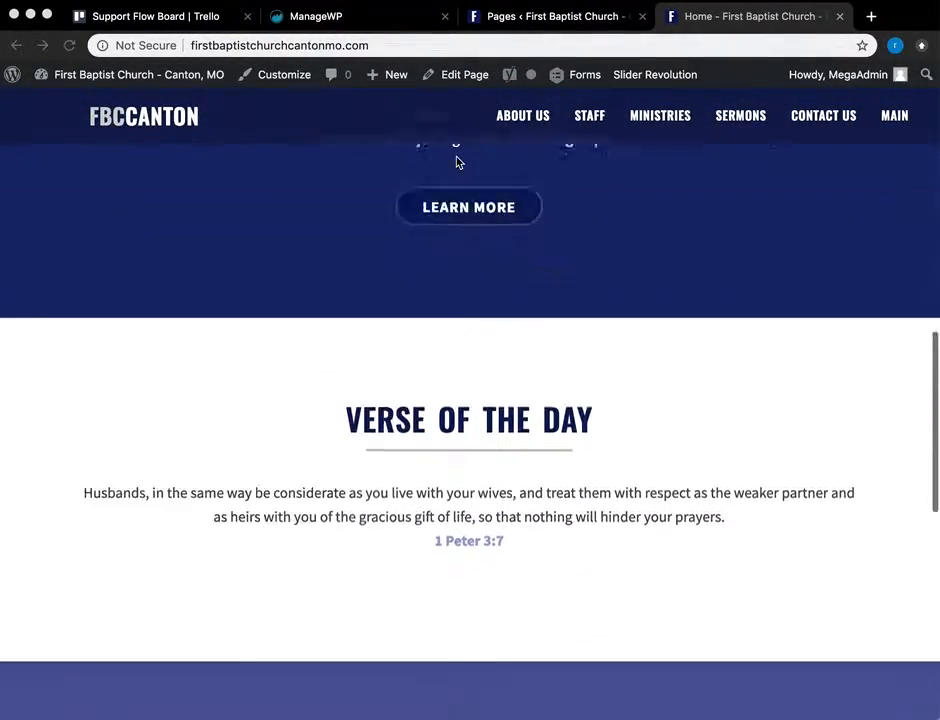
scroll(457, 162, "up", 3)
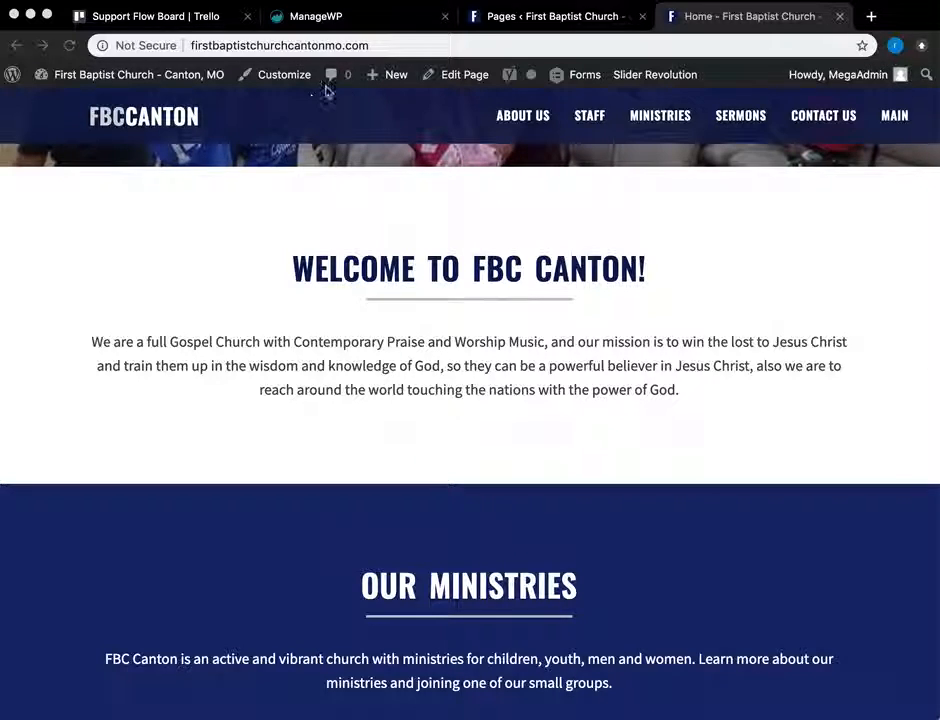
Step: Open the Home front page for editing and locate its Our Ministries section
left_click(532, 18)
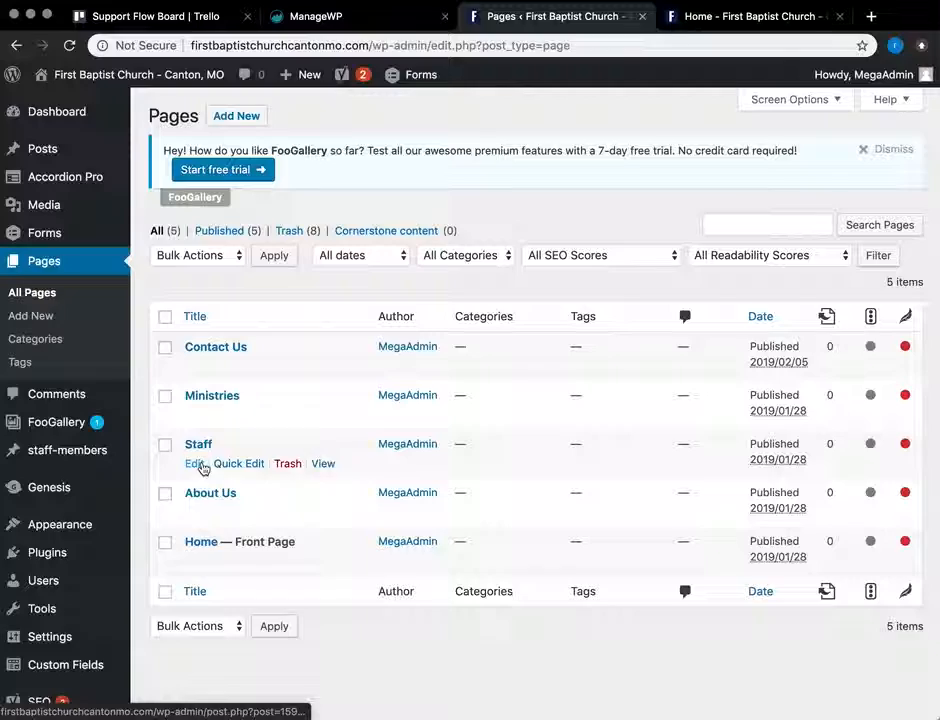
left_click(205, 546)
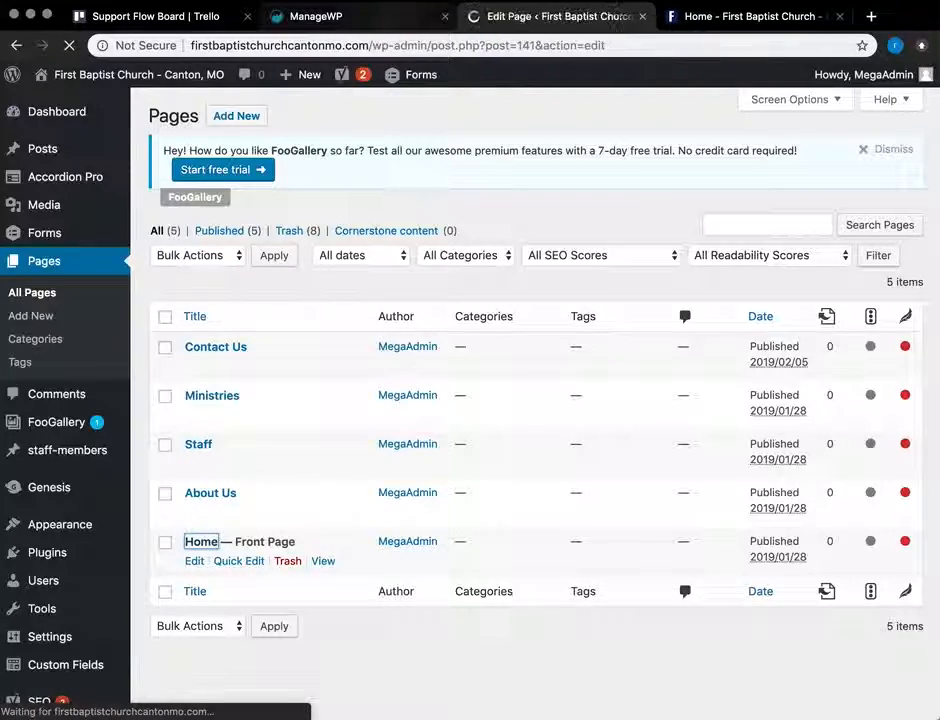
scroll(575, 441, "down", 5)
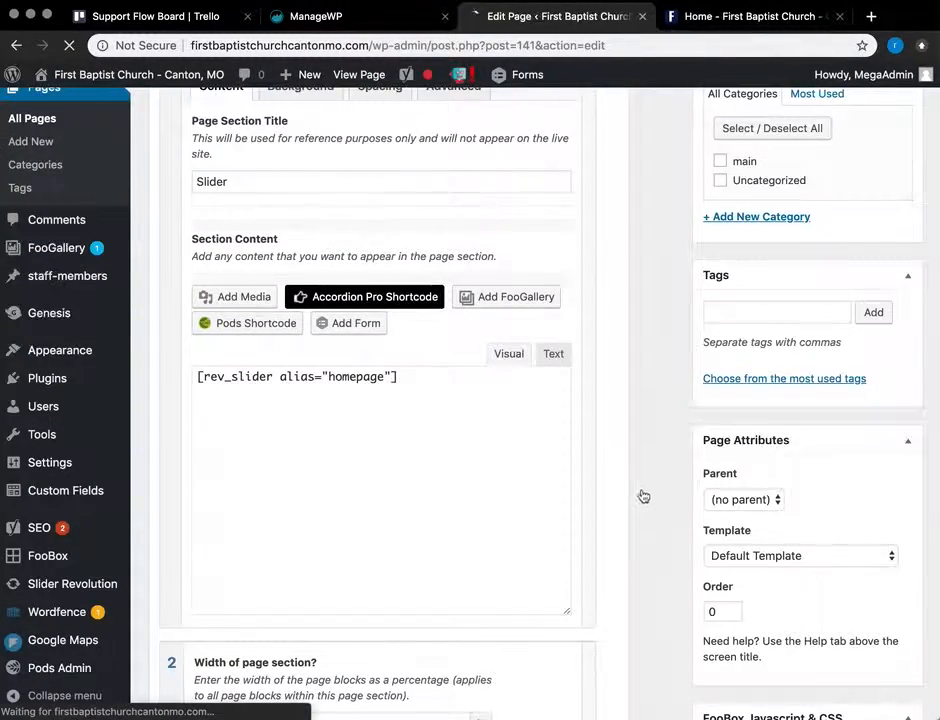
scroll(644, 495, "down", 4)
scroll(643, 495, "down", 10)
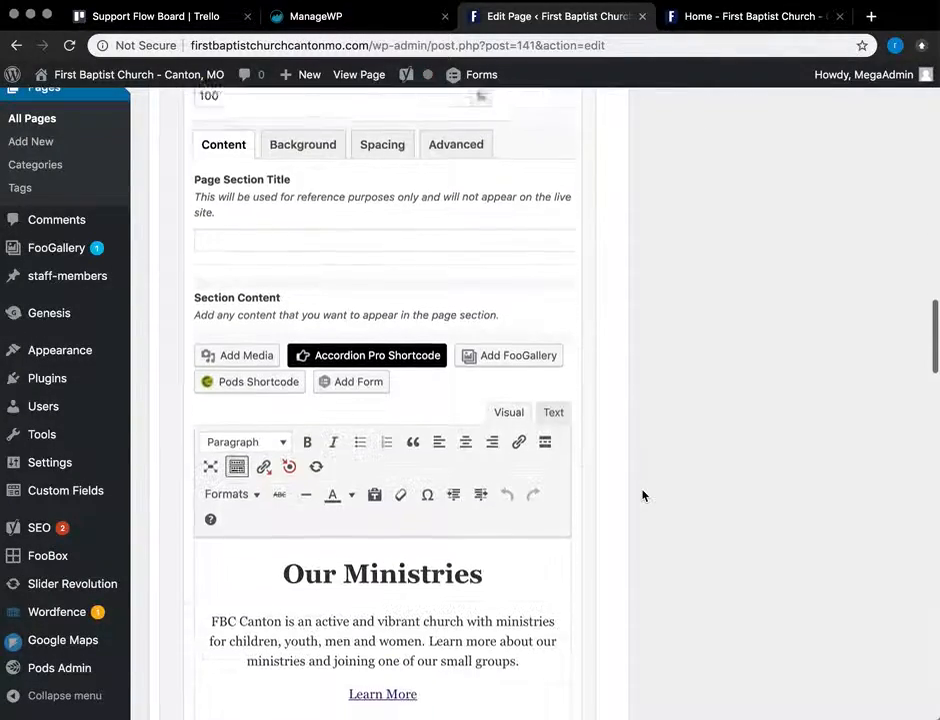
scroll(643, 495, "down", 6)
scroll(643, 495, "up", 2)
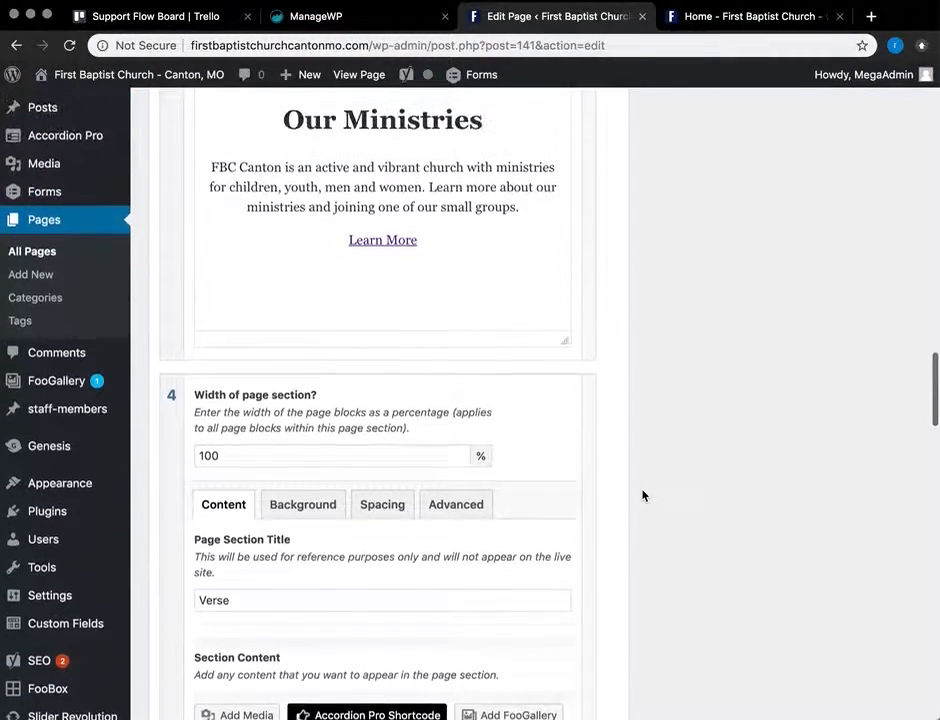
Step: Insert the video FBC-Revelation-Song-Easter-Skit.mp4 from the media library below the Learn More link in the Our Ministries section
left_click(501, 290)
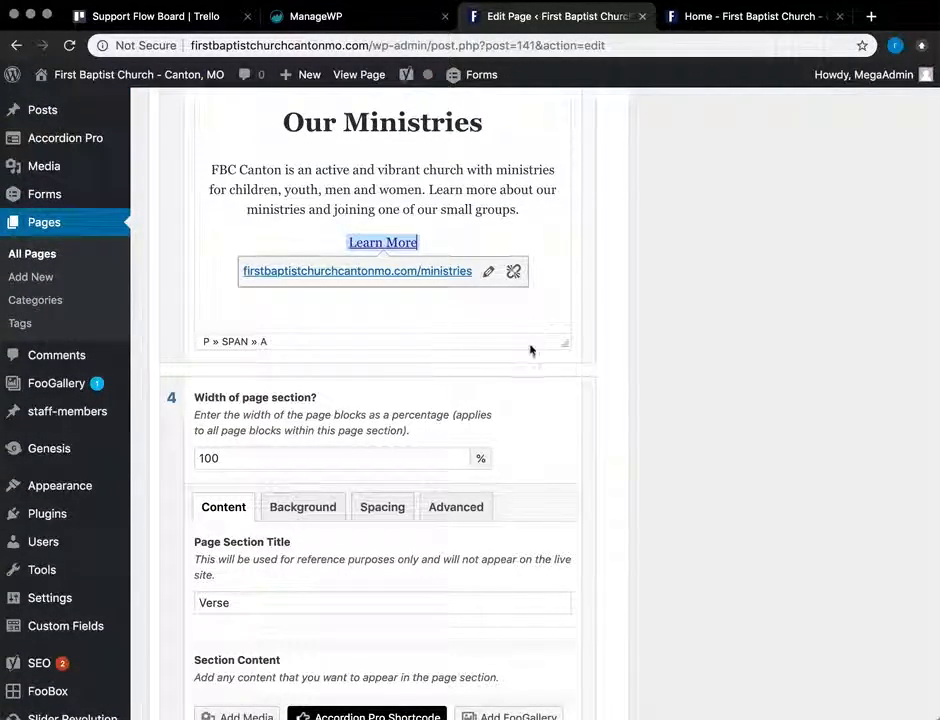
left_click(531, 327)
scroll(531, 330, "up", 3)
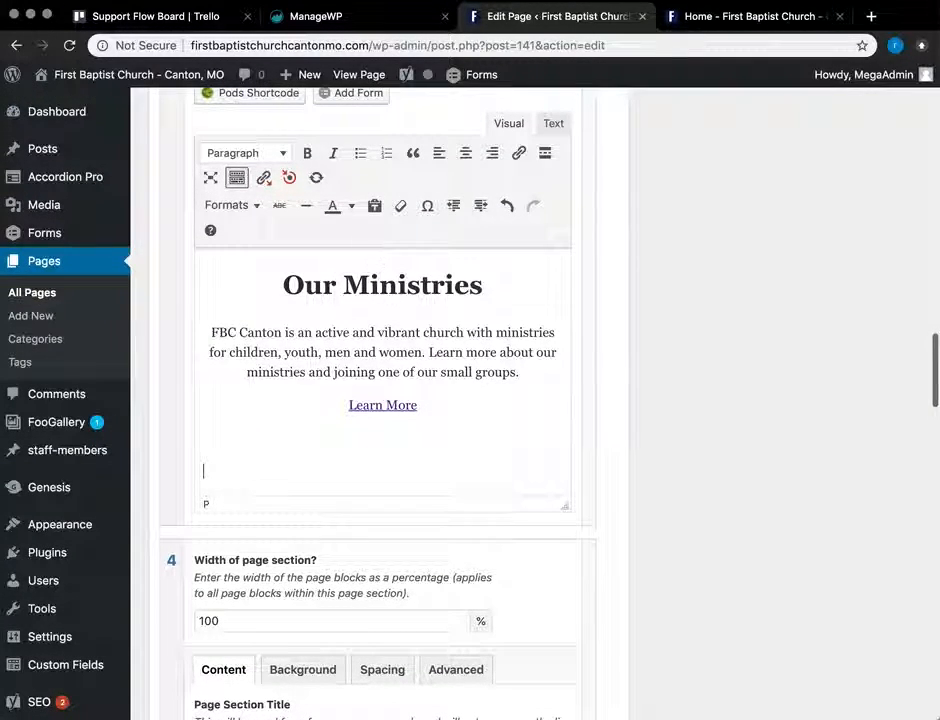
left_click(760, 16)
scroll(537, 550, "down", 5)
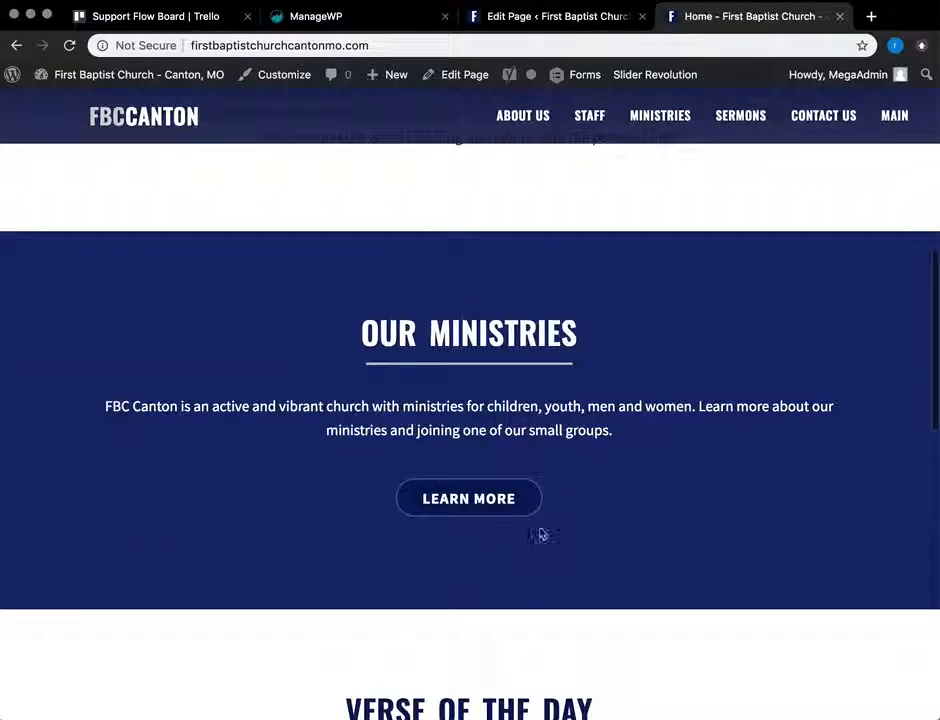
left_click(513, 14)
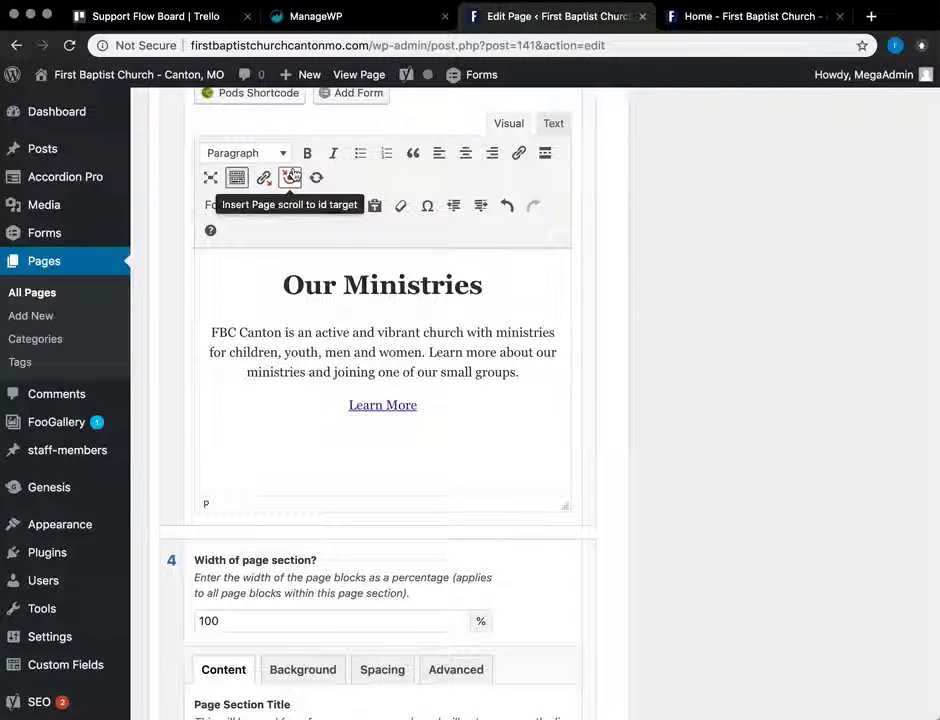
scroll(262, 128, "up", 2)
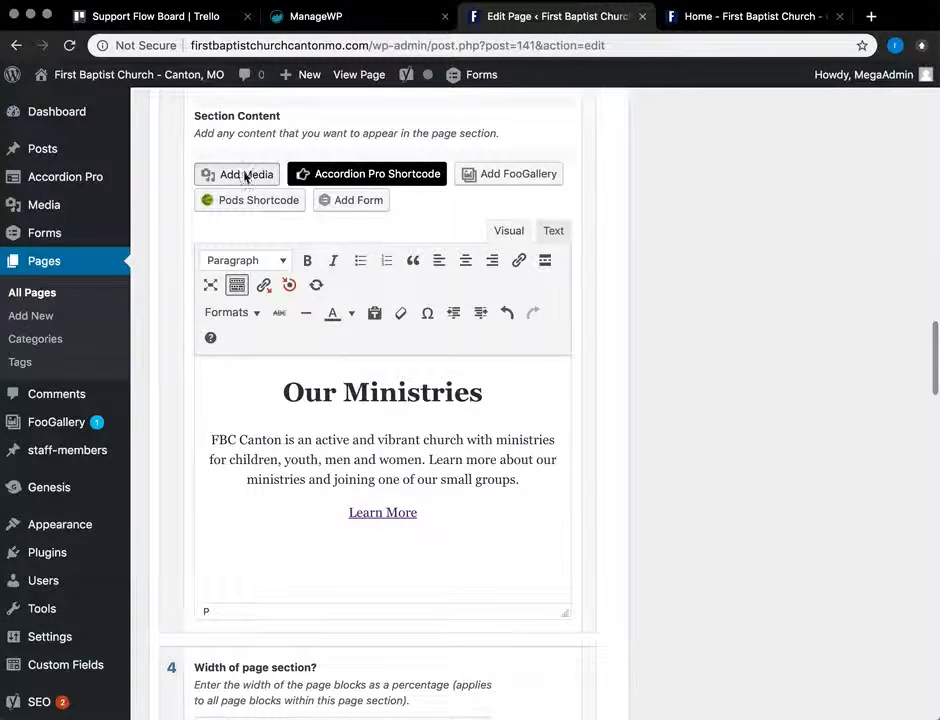
left_click(245, 177)
left_click(285, 240)
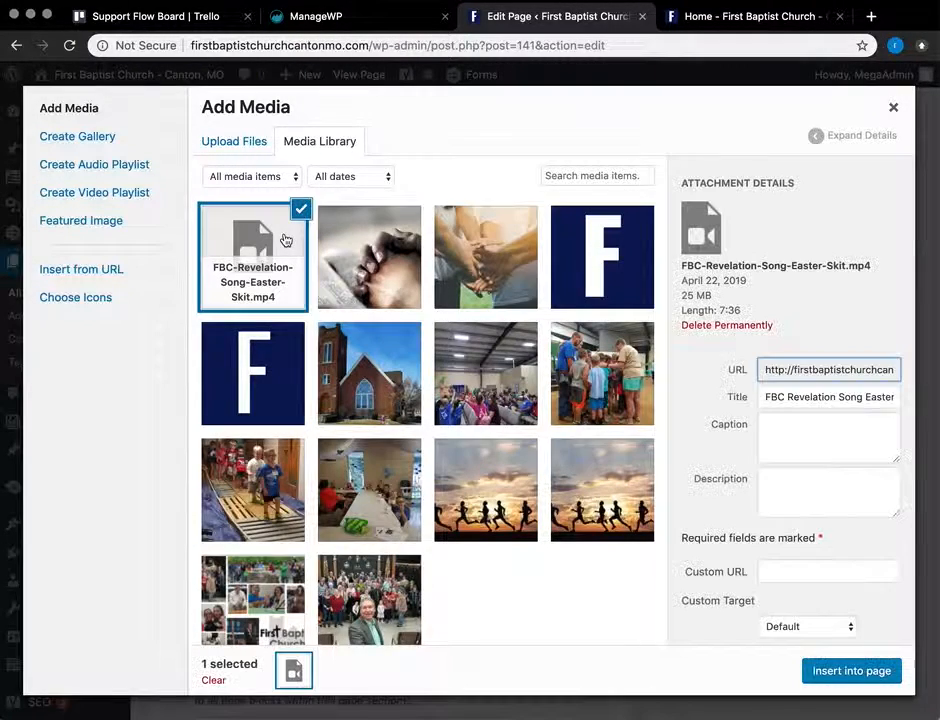
left_click(850, 671)
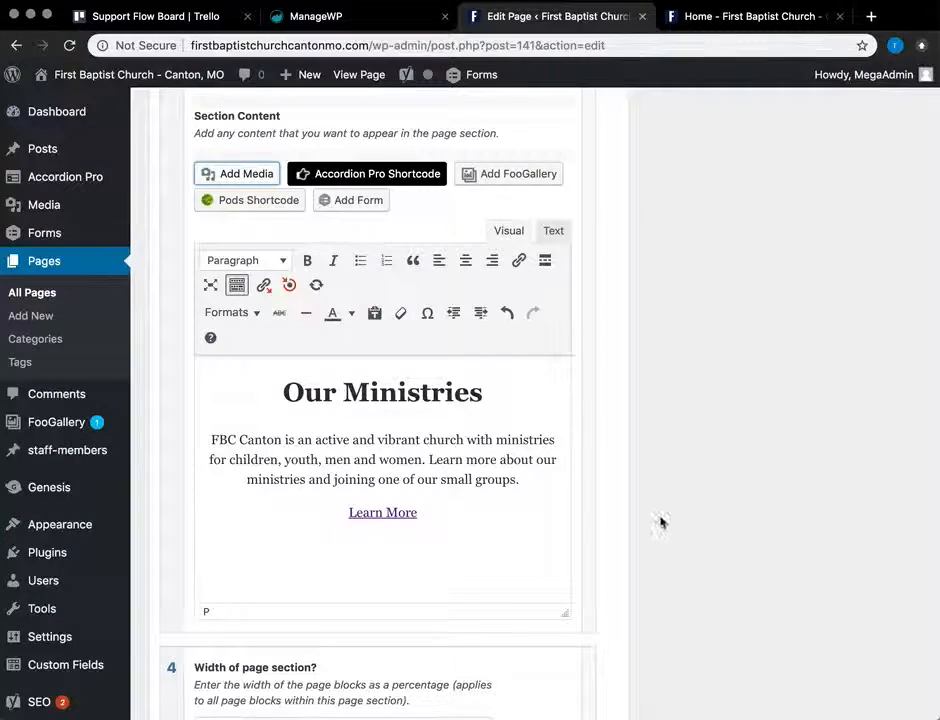
Step: Add a blank line between the Learn More link and the inserted video
scroll(661, 518, "down", 3)
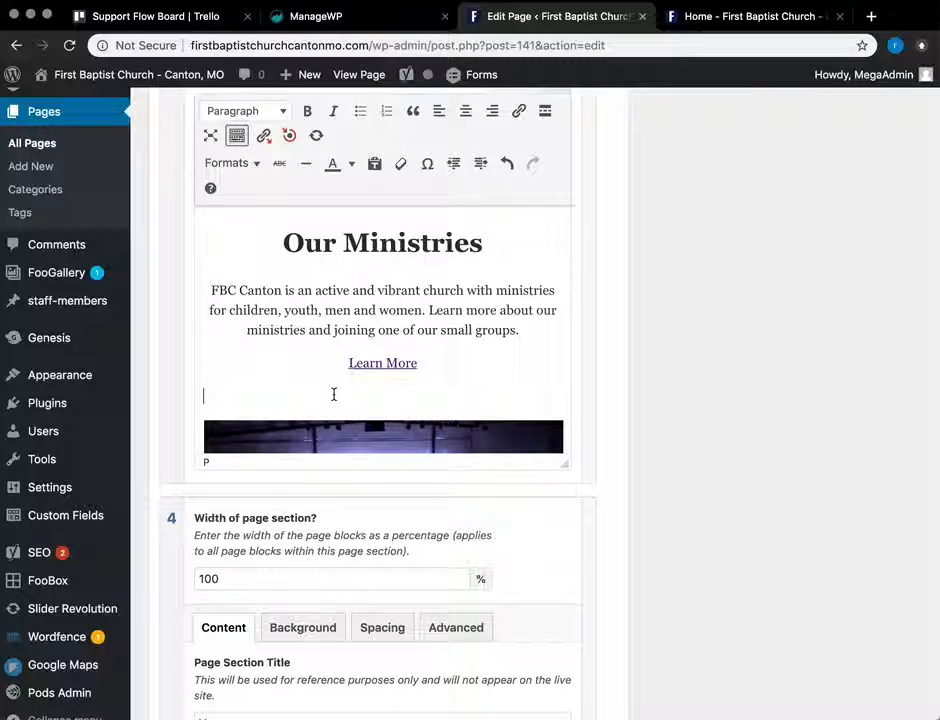
key("Return")
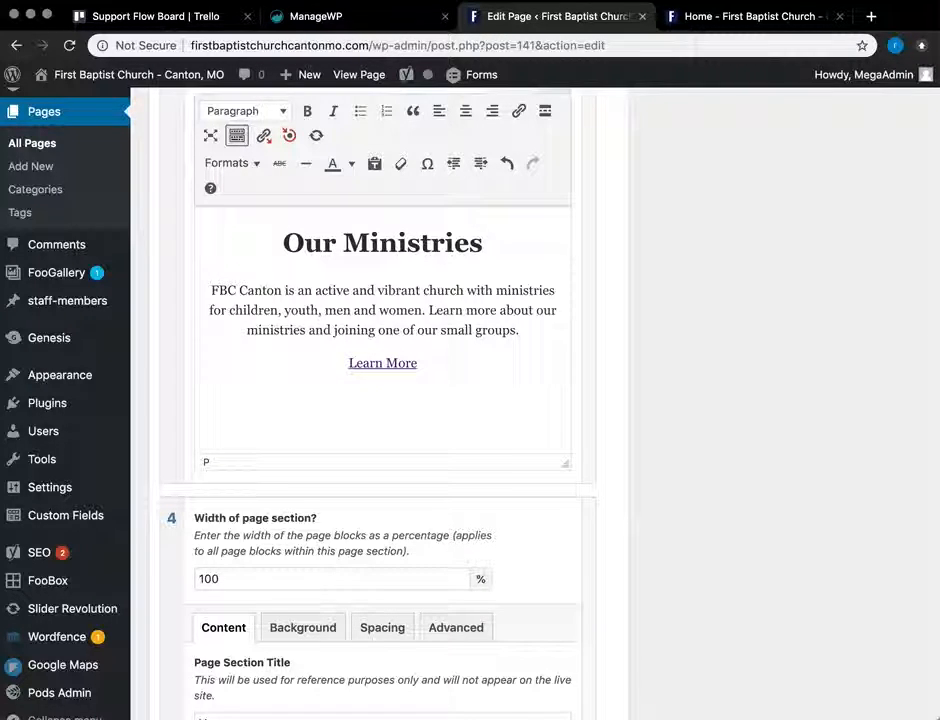
scroll(420, 400, "up", 5)
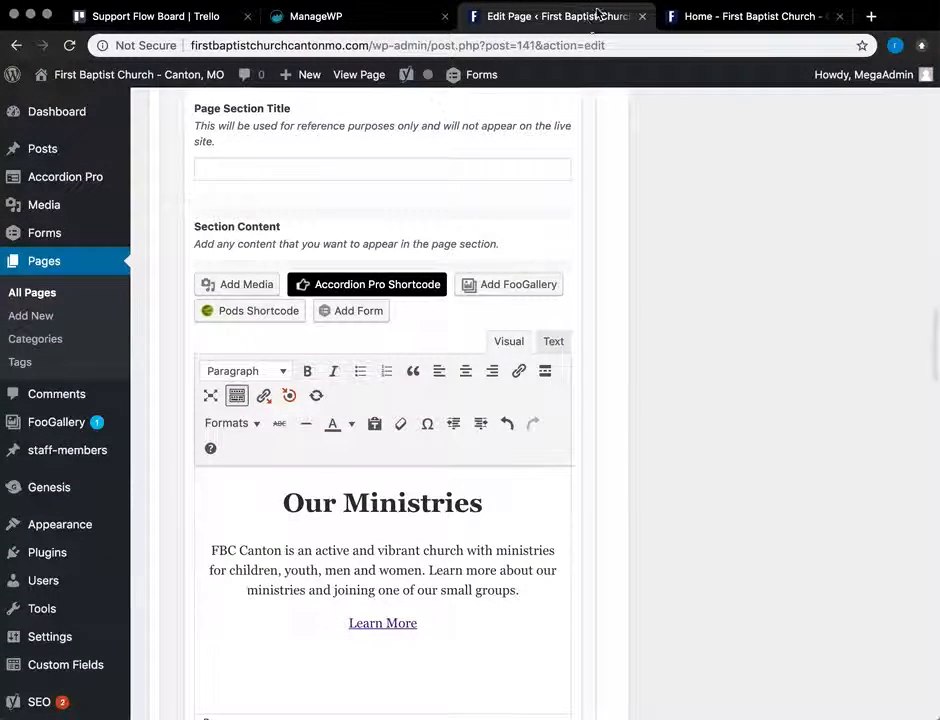
Step: Compare the Our Ministries section on the live homepage with its content in the page editor
left_click(715, 17)
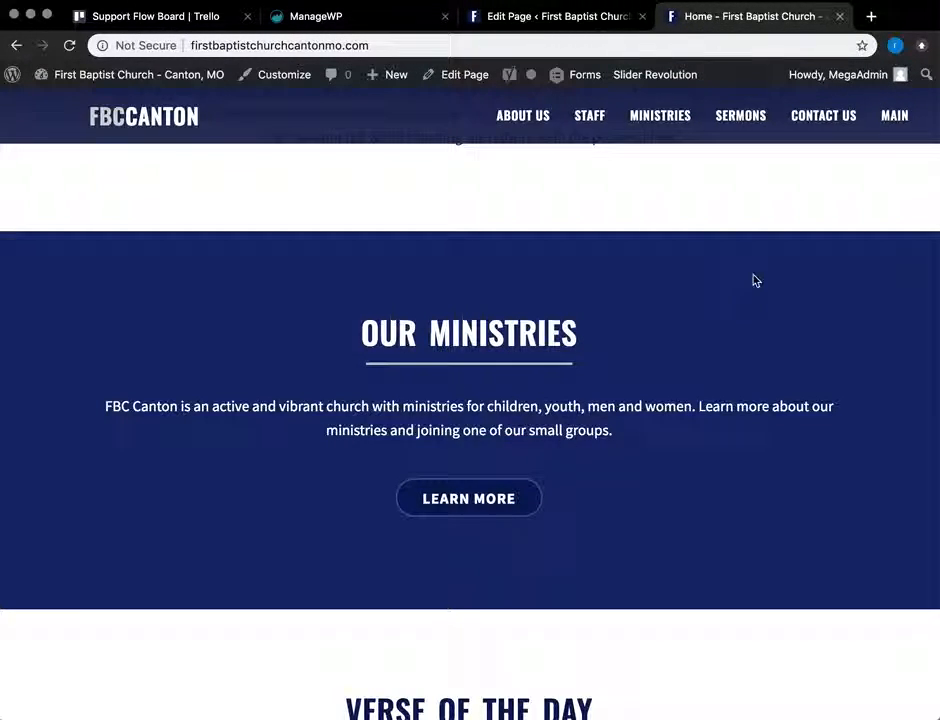
scroll(449, 390, "down", 3)
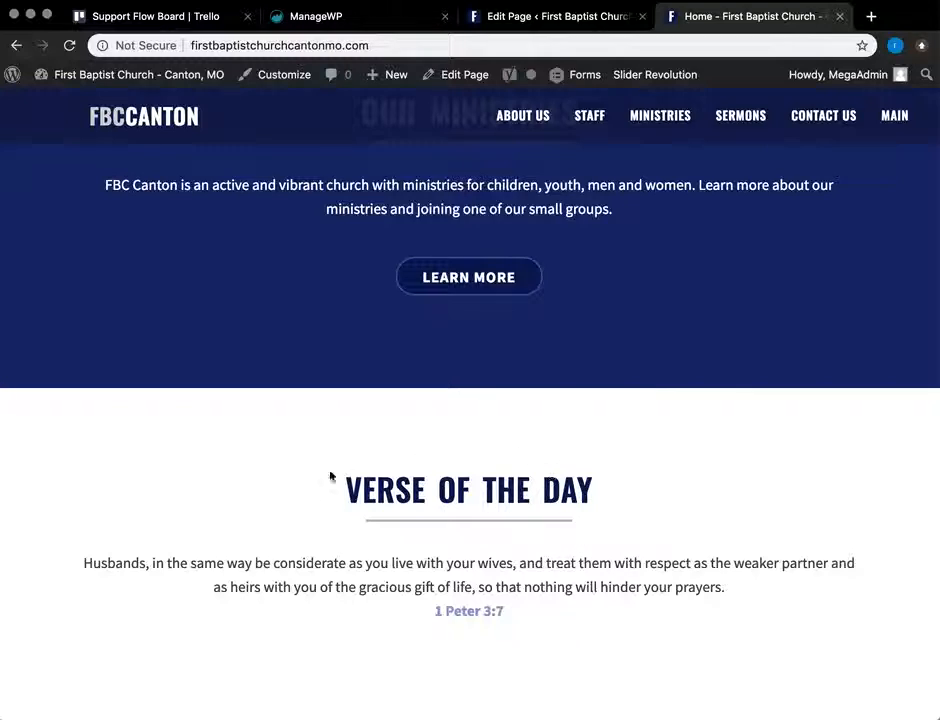
scroll(545, 523, "up", 3)
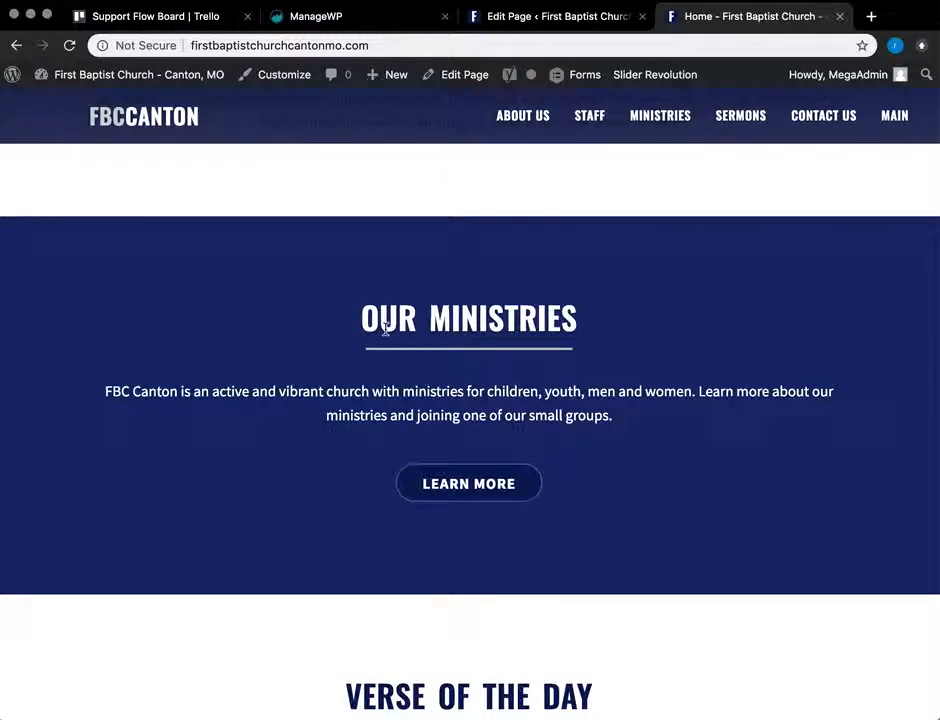
left_click(575, 27)
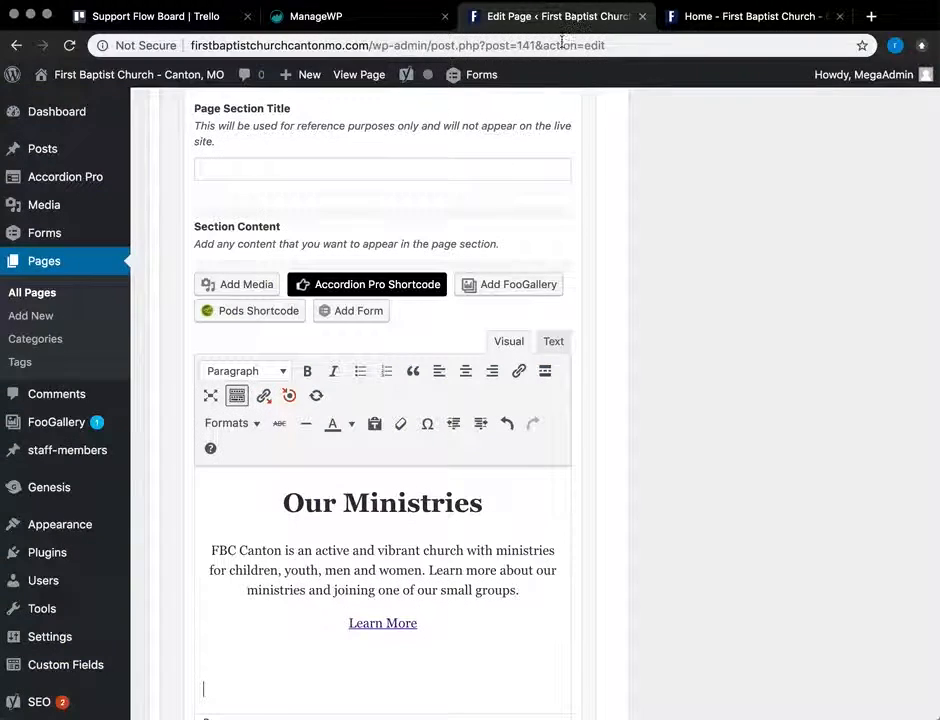
scroll(499, 485, "down", 2)
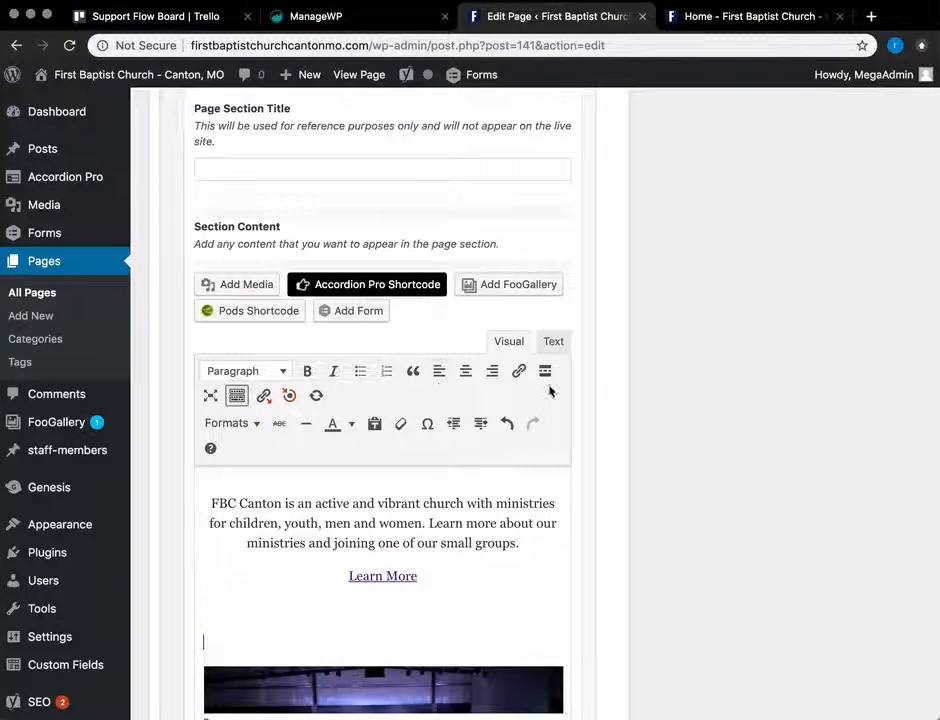
scroll(489, 548, "up", 1)
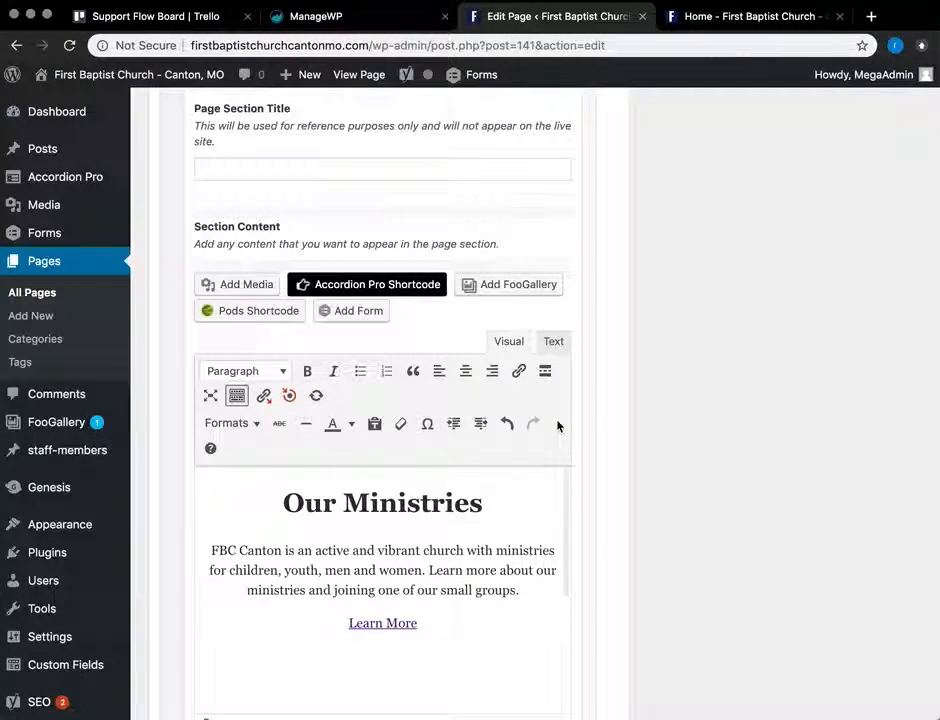
Step: Show the Our Ministries section's HTML source and select its opening "white-text" div tag to examine the markup
left_click(554, 342)
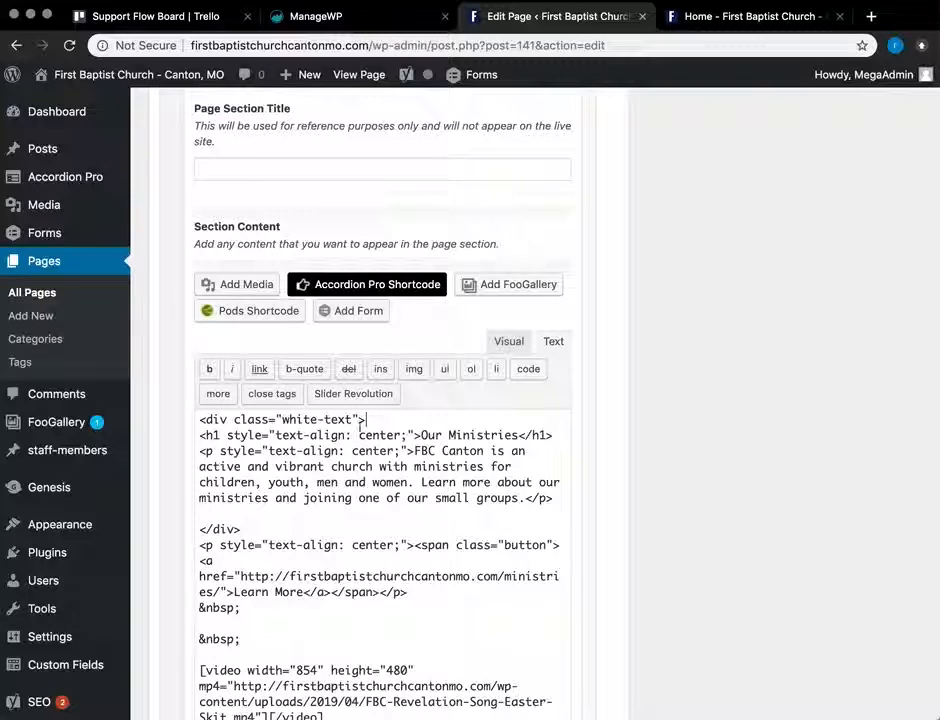
left_click_drag(373, 423, 206, 421)
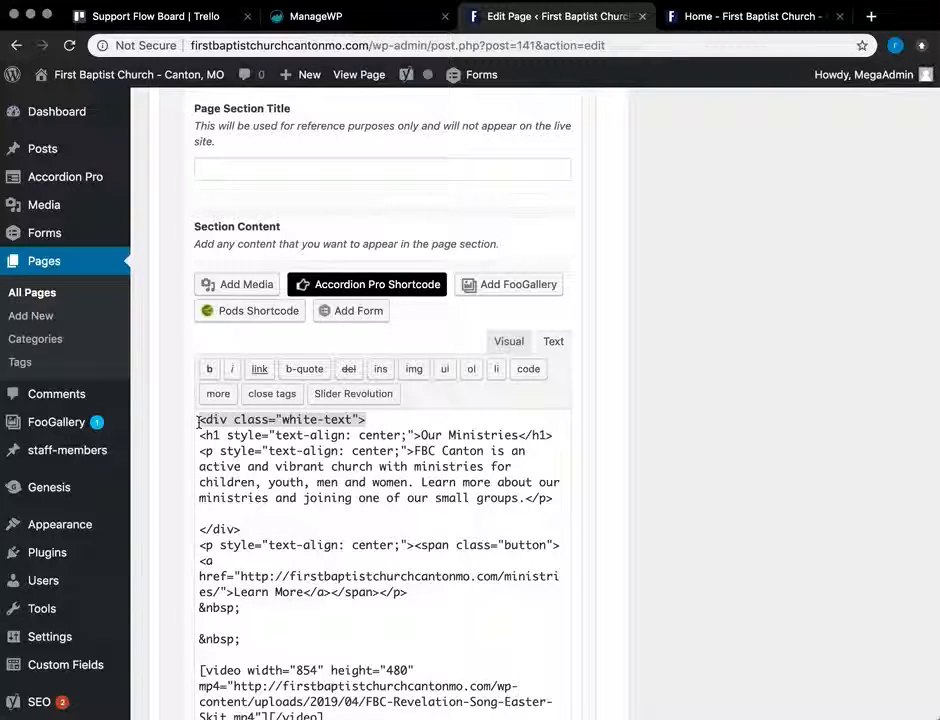
scroll(268, 563, "down", 2)
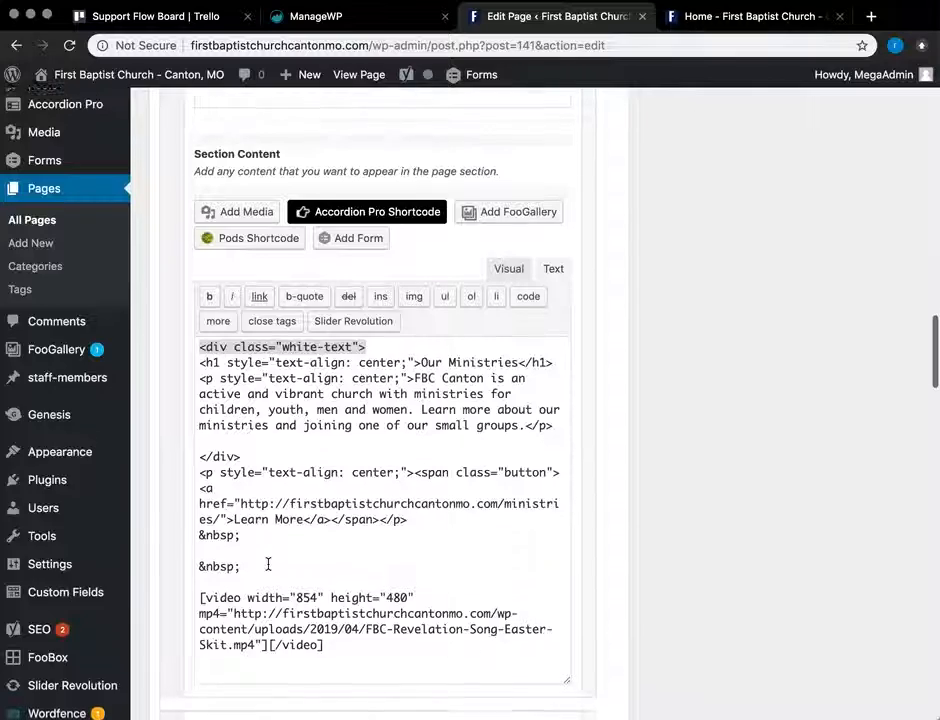
Step: Add an opening "white-text" div tag followed by the text "Easter Video" above the video shortcode in the Our Ministries HTML
left_click(217, 560)
key("Return")
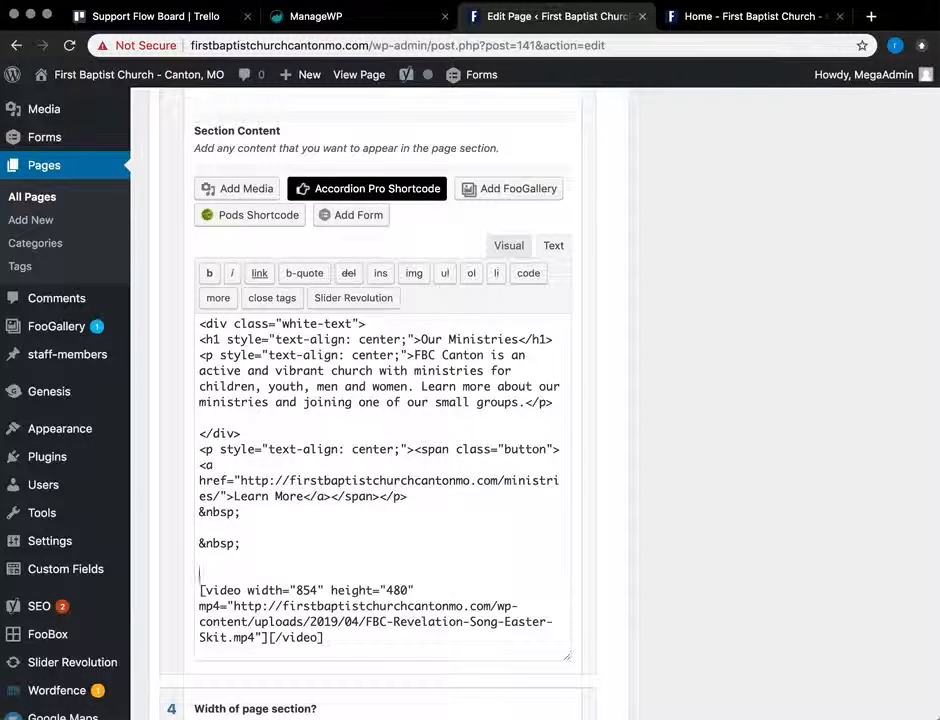
key("Down")
key("Return")
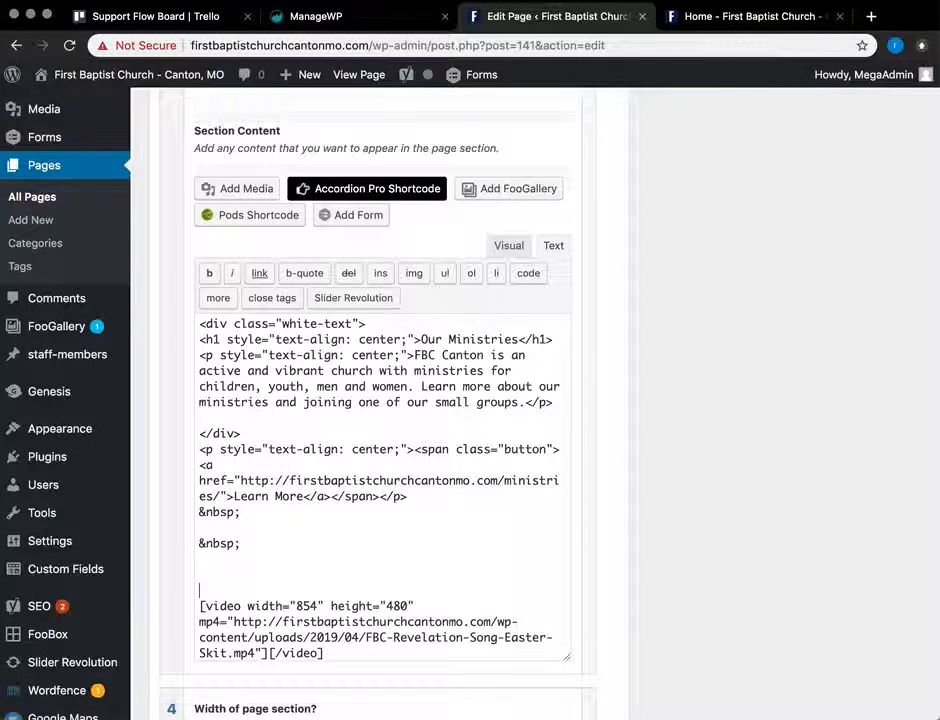
type("<div class=\"white-text\">")
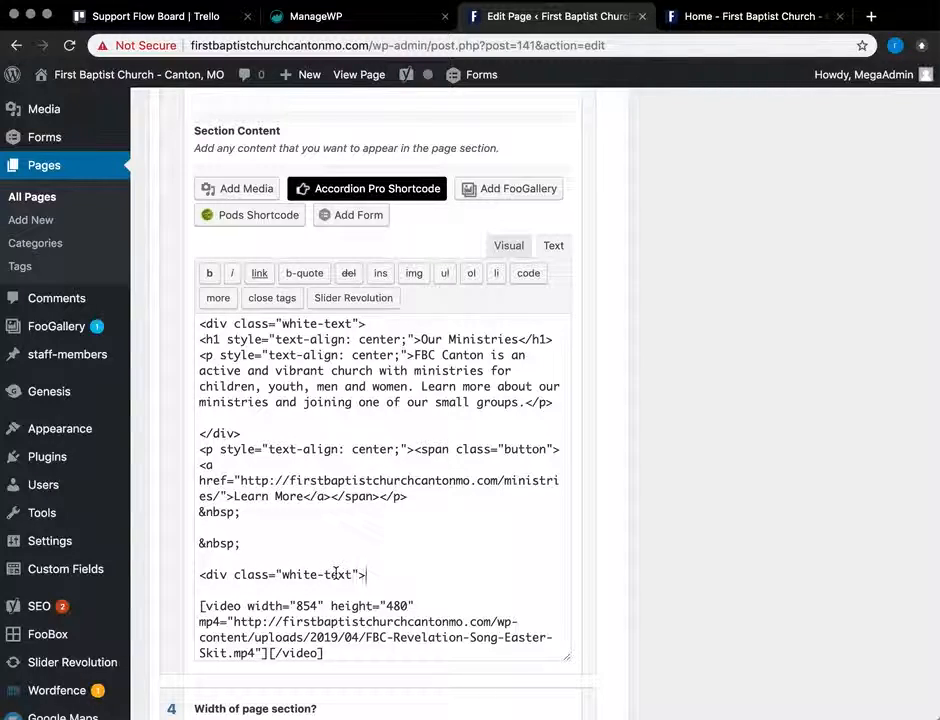
type("Easter Video")
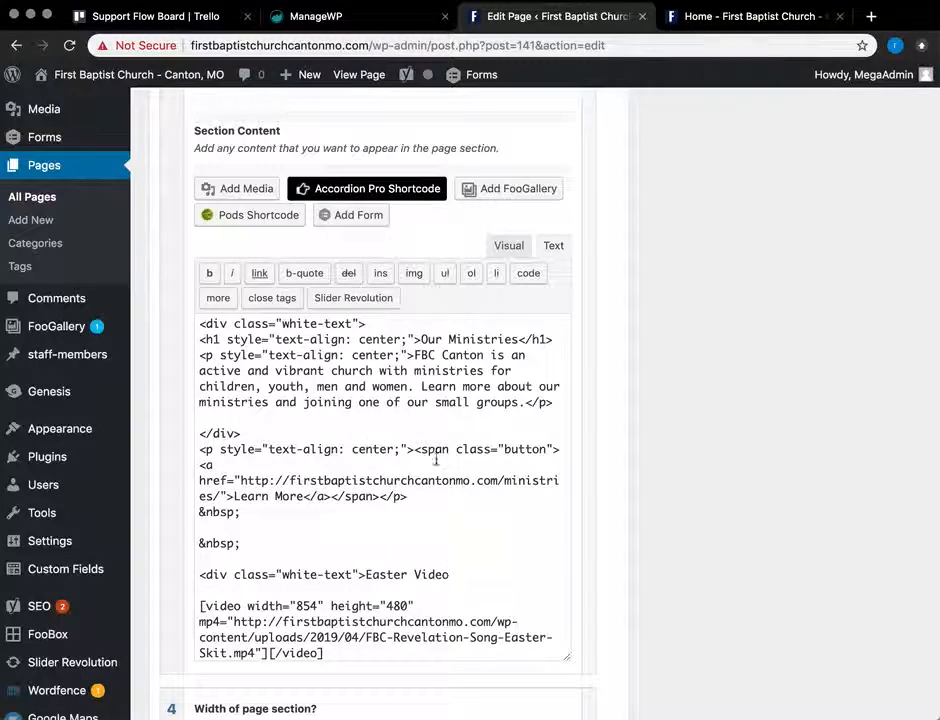
Step: Wrap the "Easter Video" text in centered h1 tags, copying the opening tag from the Our Ministries heading
scroll(428, 456, "up", 1)
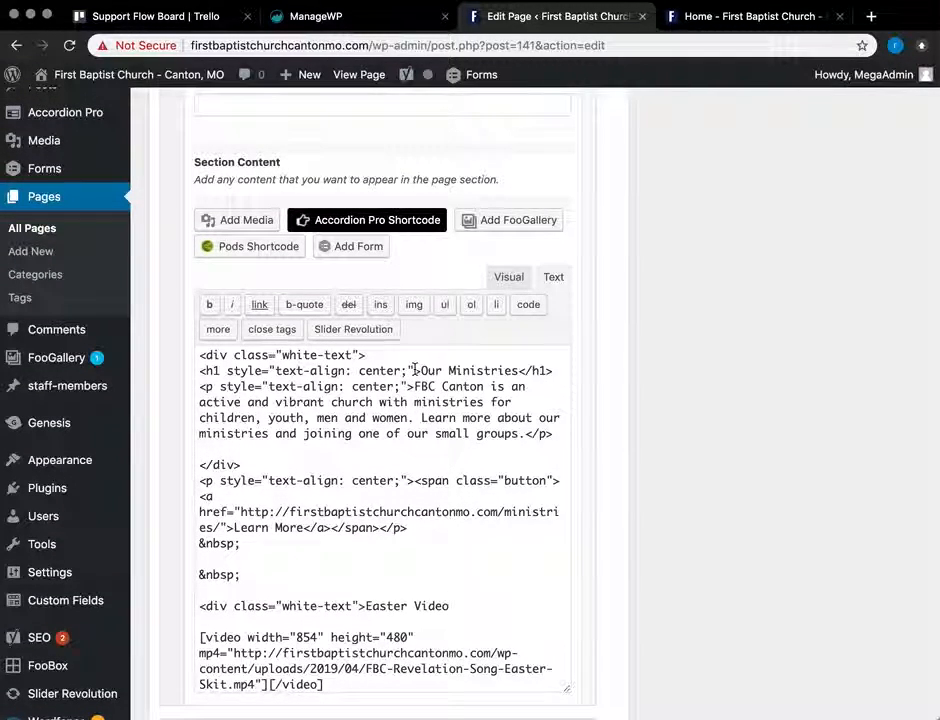
left_click_drag(421, 370, 186, 381)
key("ctrl+c")
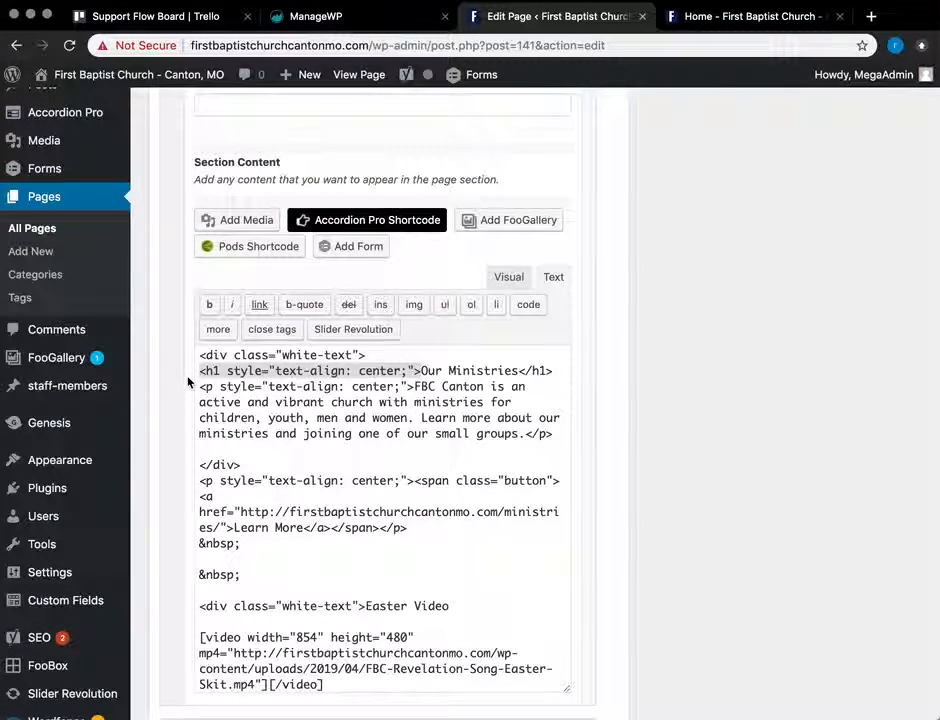
left_click(366, 606)
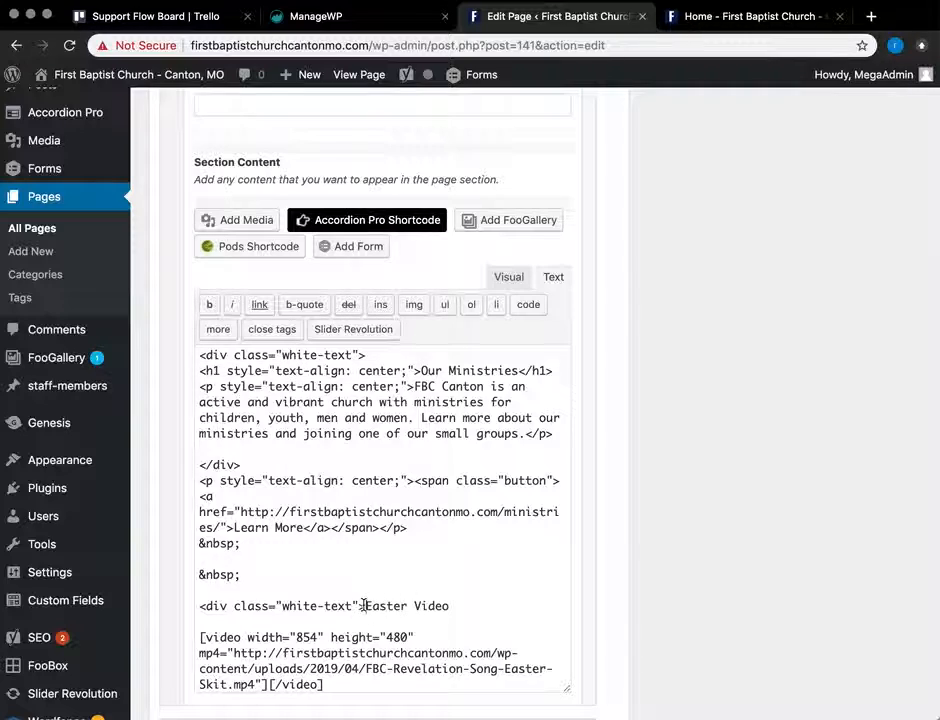
key("ctrl+v")
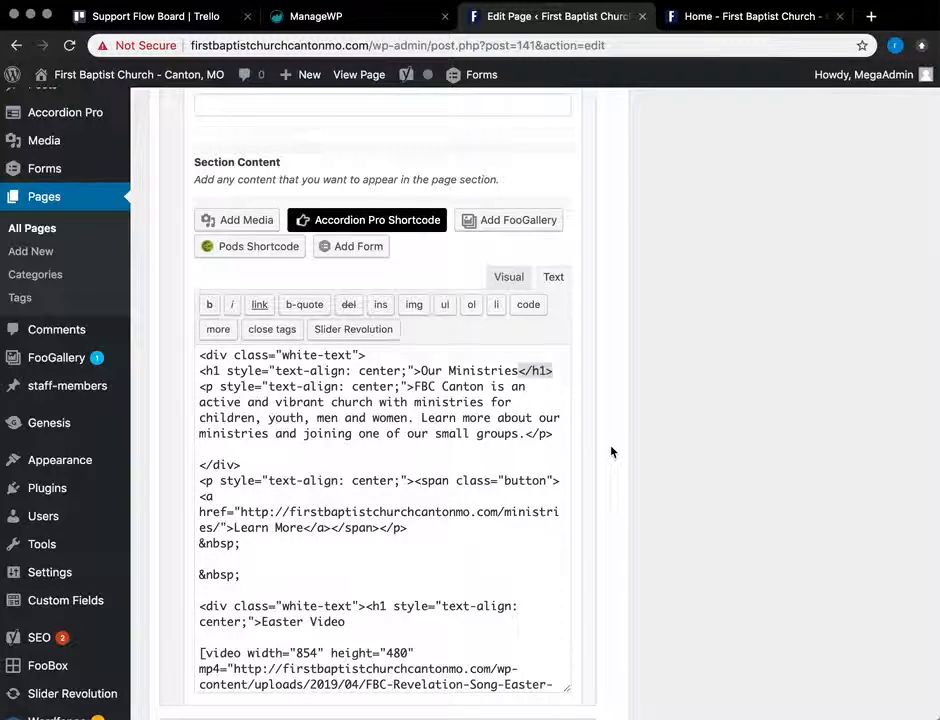
left_click(408, 626)
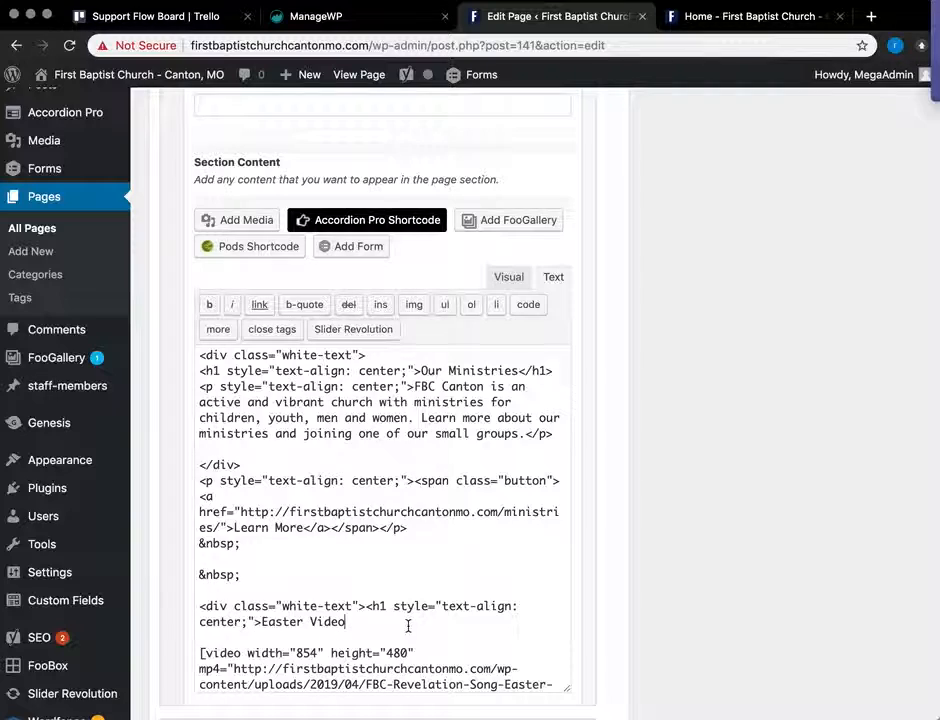
type("</h1>")
Step: Close the "white-text" div right after the Easter Video heading with a copied </div> tag
left_click(555, 437)
left_click(245, 459)
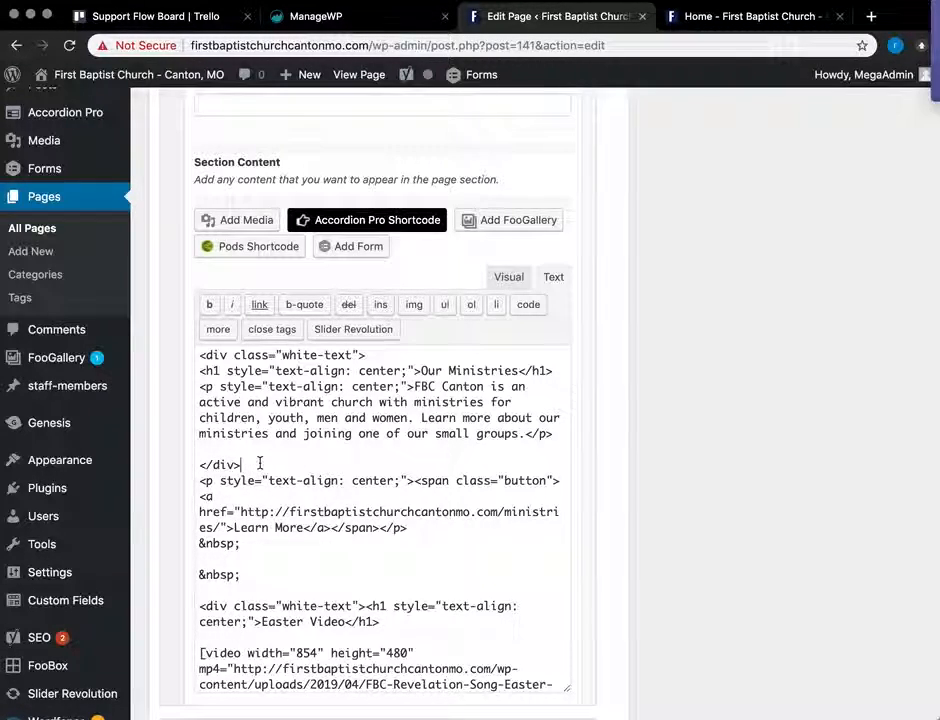
left_click_drag(201, 465, 243, 464)
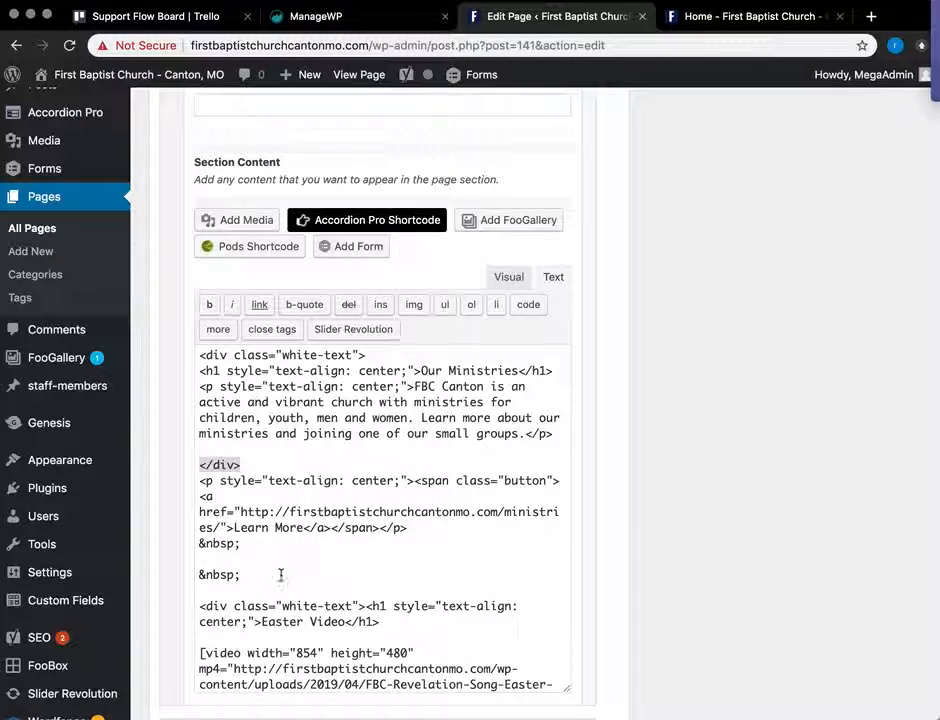
left_click(427, 617)
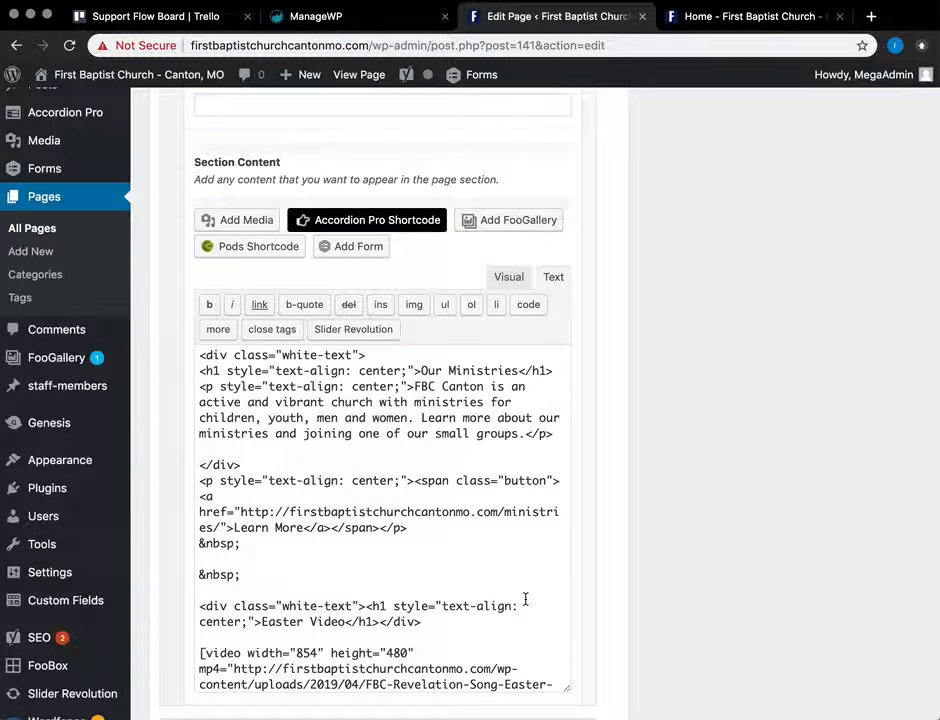
Step: Switch the Our Ministries content to the visual editor and check the layout of the Easter Video heading and video
scroll(525, 599, "up", 3)
left_click(510, 543)
scroll(657, 596, "down", 5)
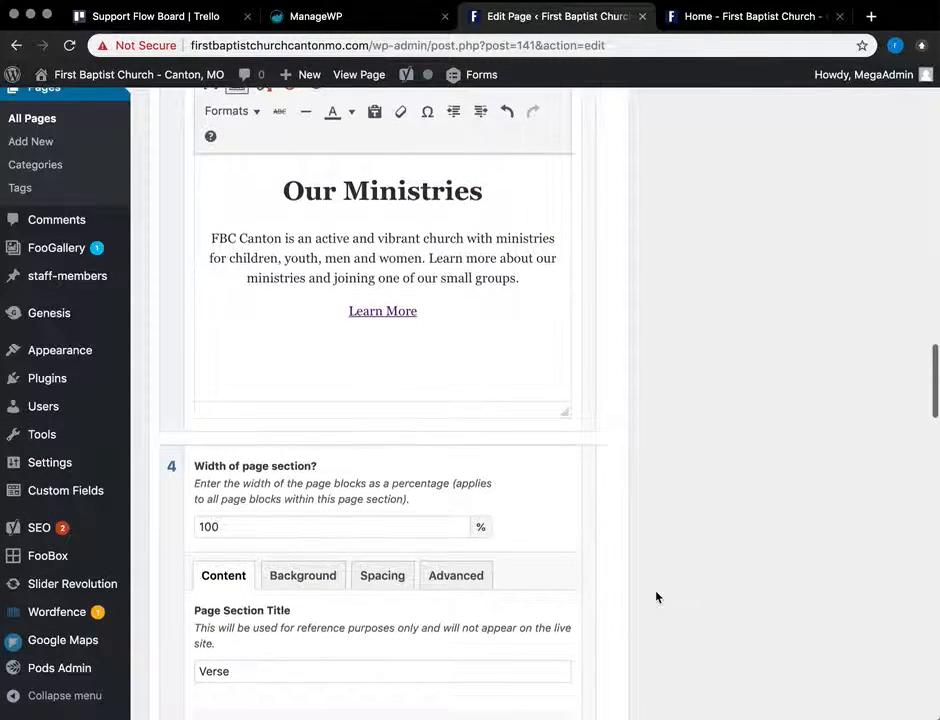
scroll(445, 212, "down", 5)
scroll(445, 212, "up", 2)
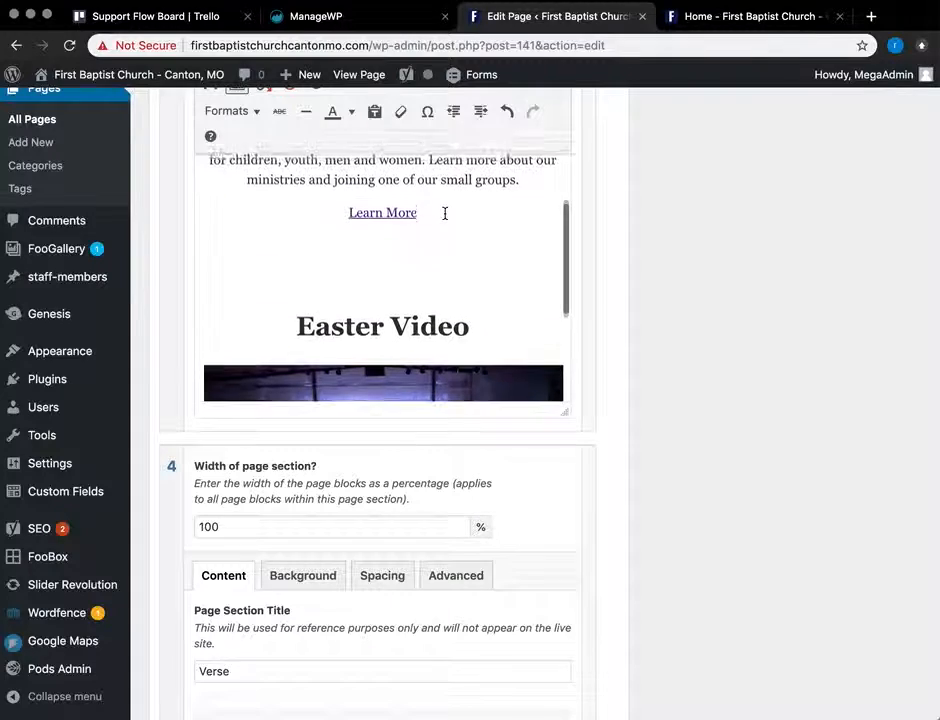
left_click(451, 250)
scroll(478, 342, "up", 2)
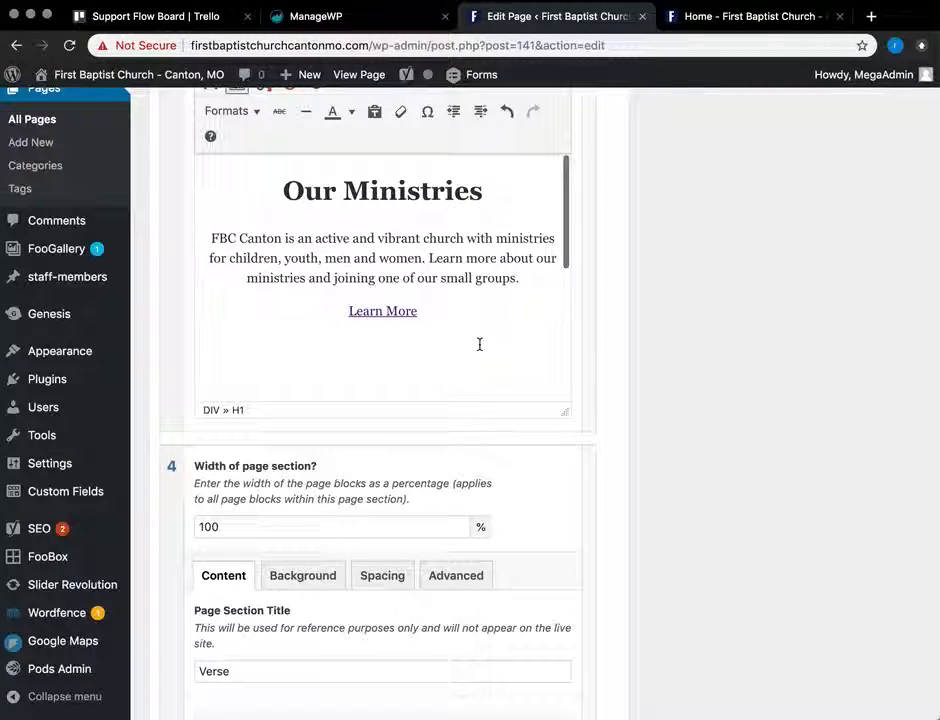
scroll(470, 373, "up", 4)
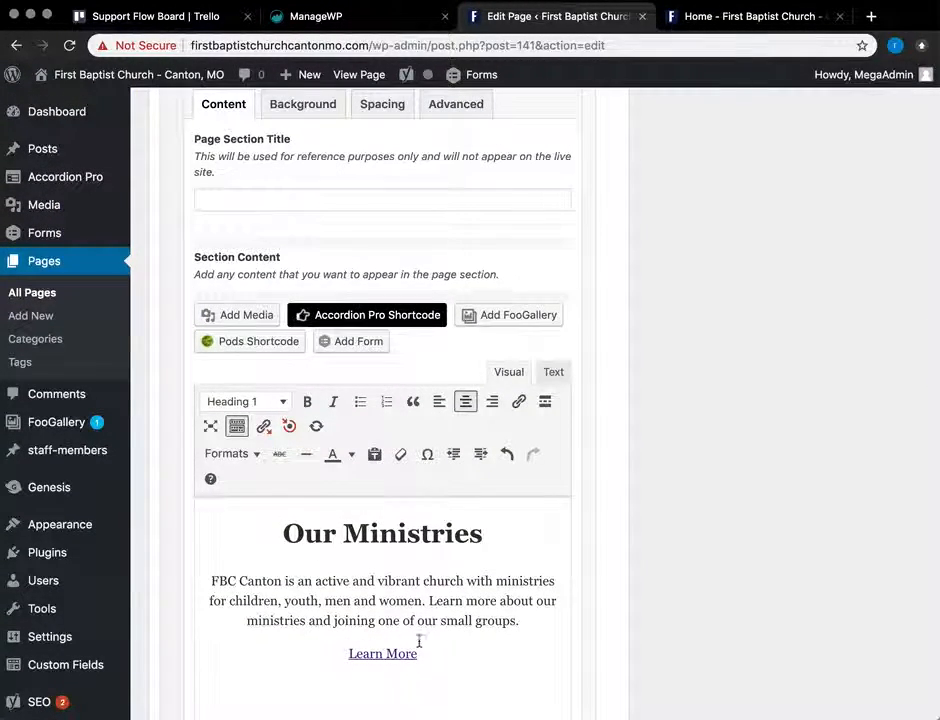
Step: Look over the Our Ministries section on the live homepage
left_click(714, 27)
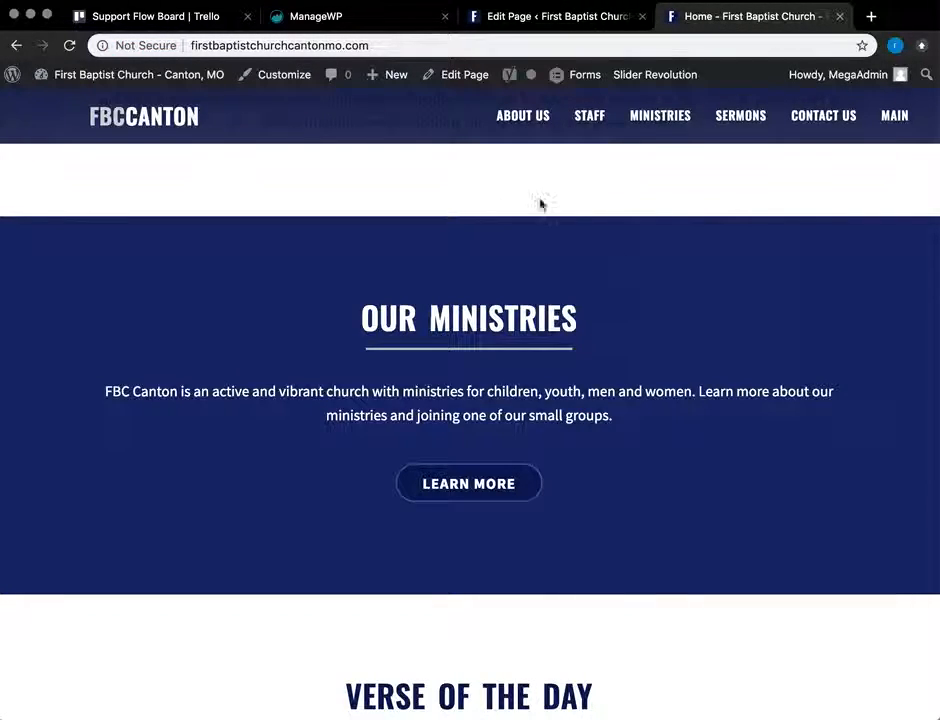
scroll(563, 552, "down", 5)
scroll(562, 552, "up", 7)
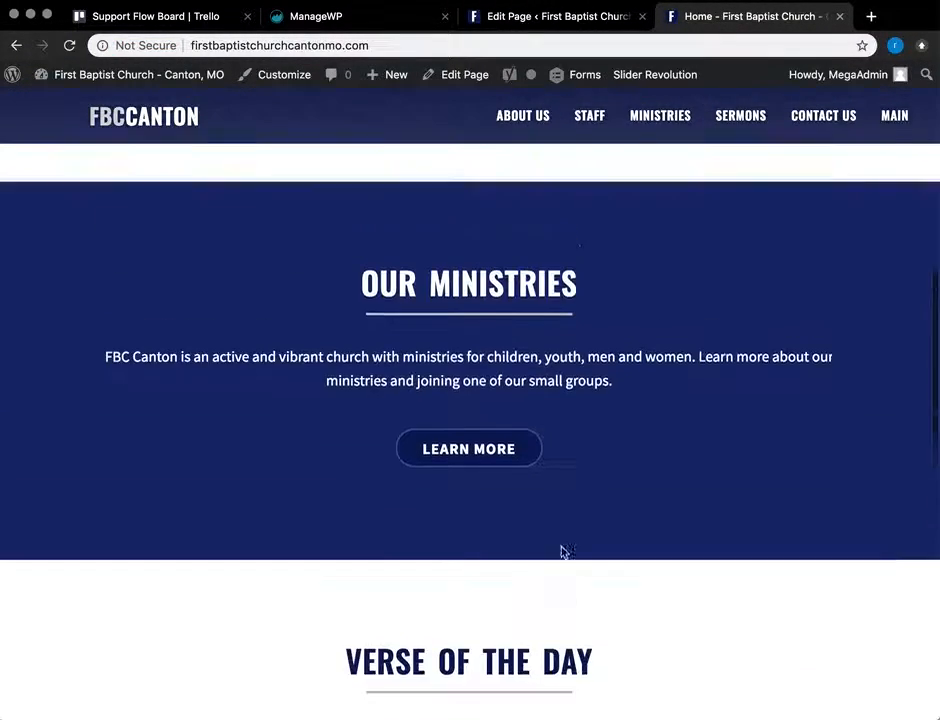
Step: Preview the Home page changes and examine the Easter Video heading and video in the Our Ministries section
left_click(540, 27)
scroll(672, 159, "up", 5)
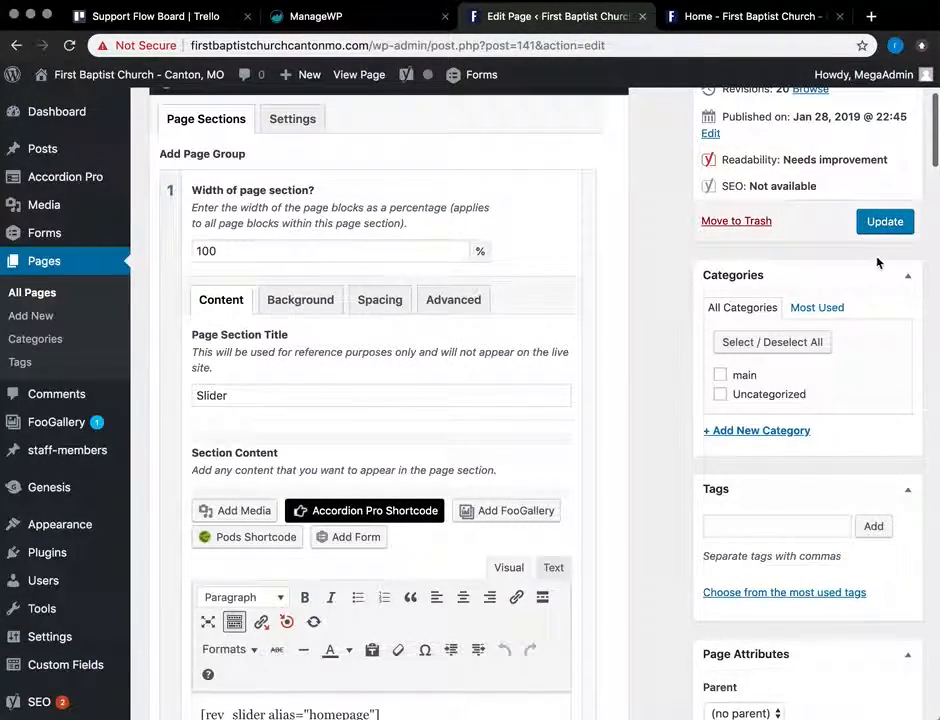
left_click(862, 273)
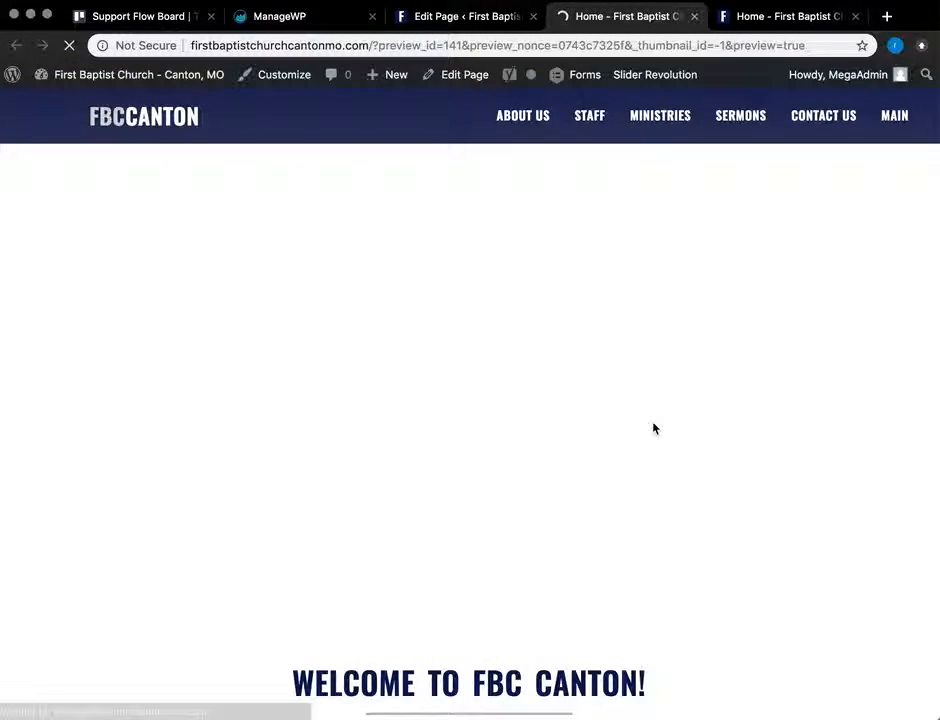
scroll(651, 433, "down", 4)
scroll(651, 433, "down", 3)
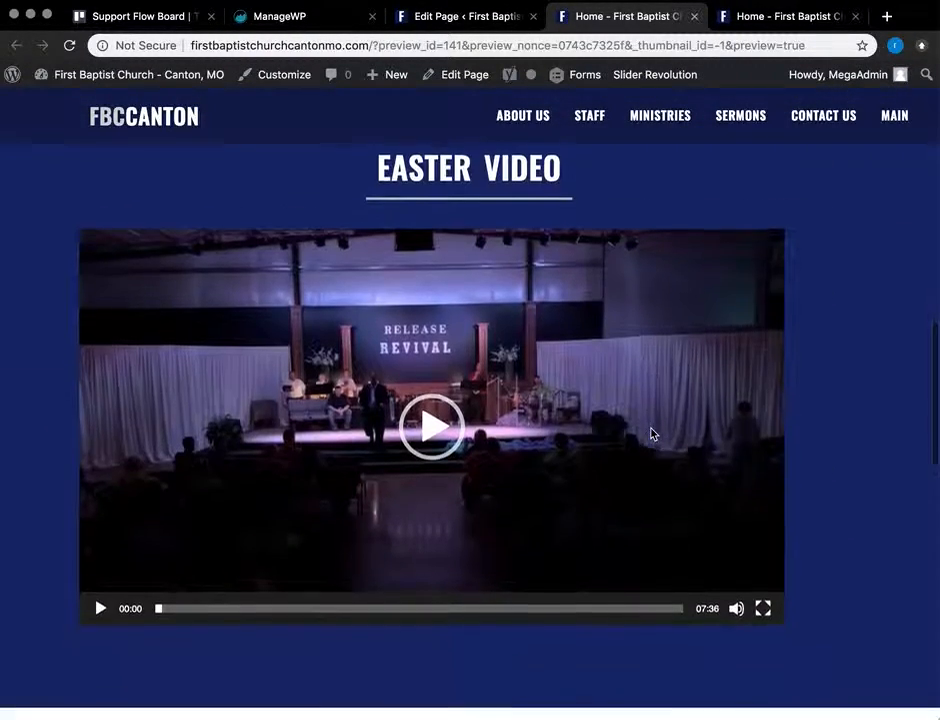
scroll(651, 433, "up", 5)
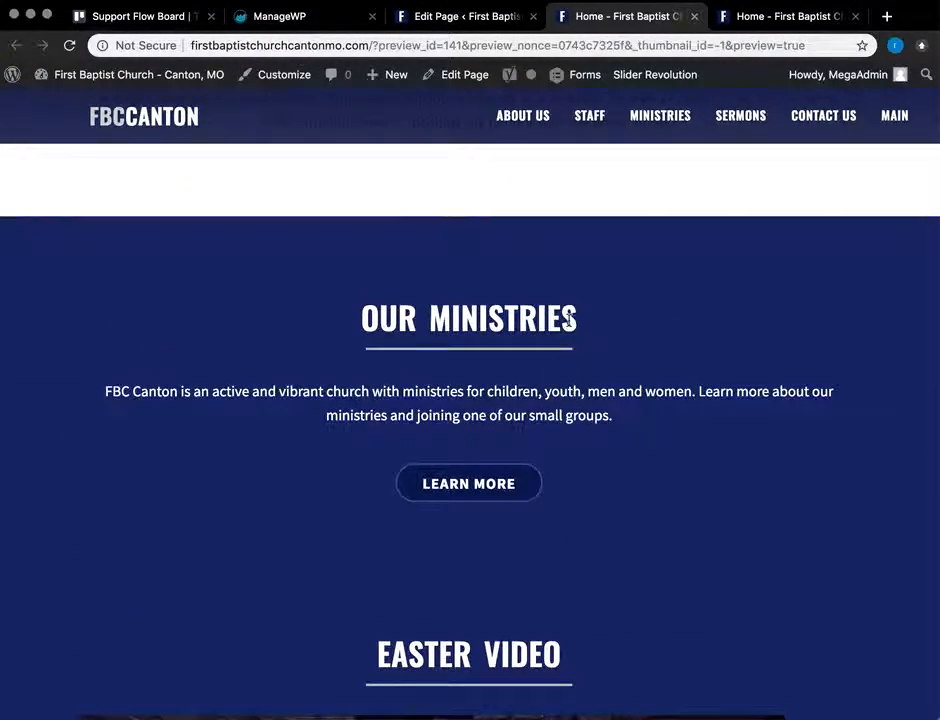
scroll(651, 433, "up", 6)
scroll(569, 320, "down", 5)
scroll(569, 320, "down", 10)
scroll(569, 320, "up", 12)
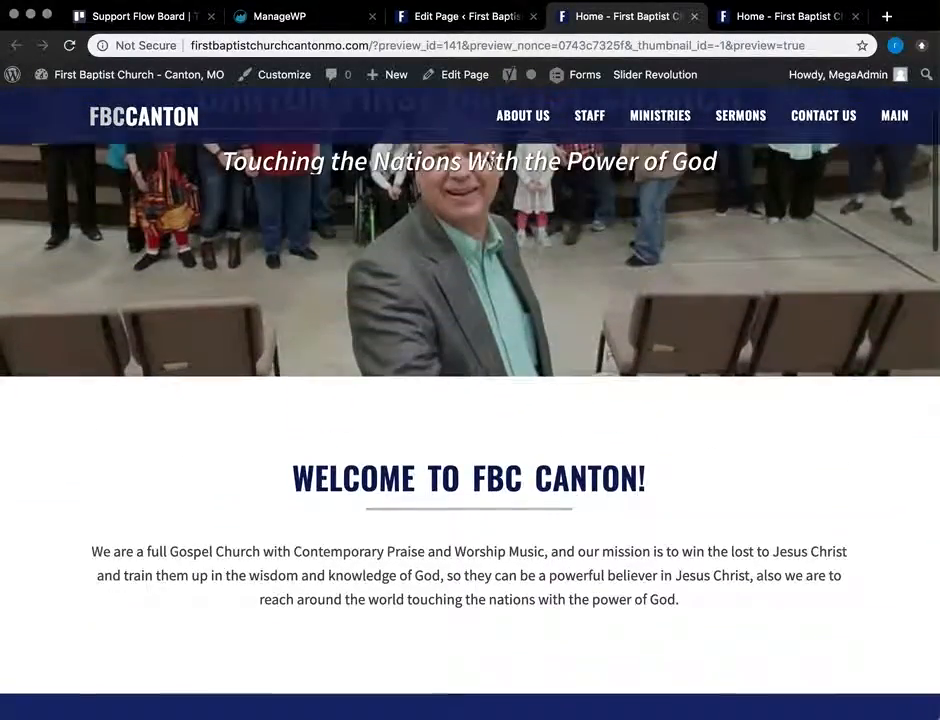
Step: Return to the Home page editor, publish the page update and close the preview
left_click(462, 16)
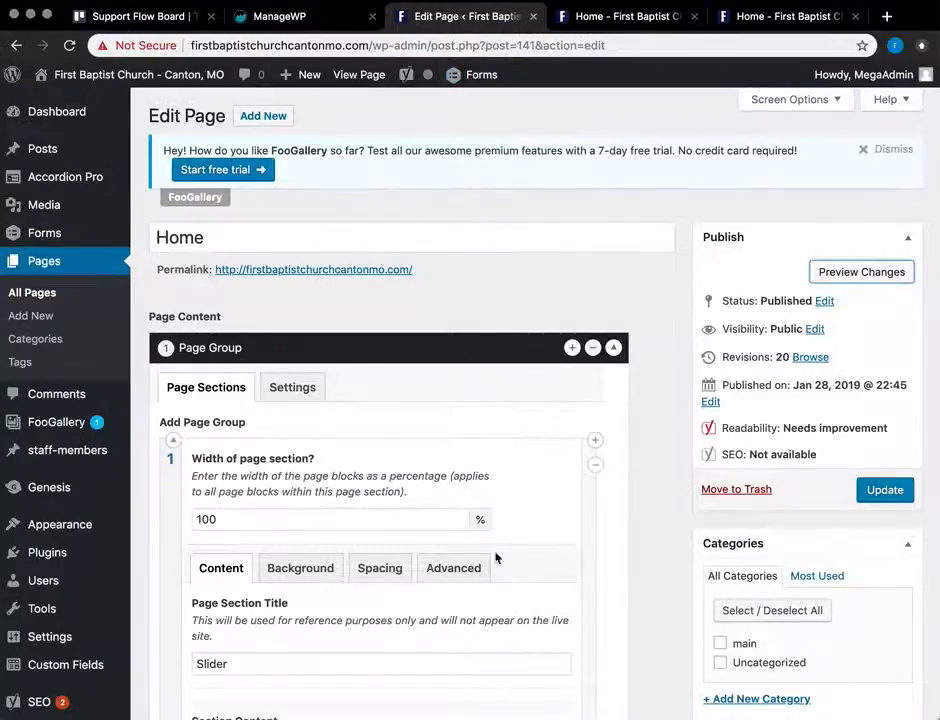
scroll(640, 405, "down", 20)
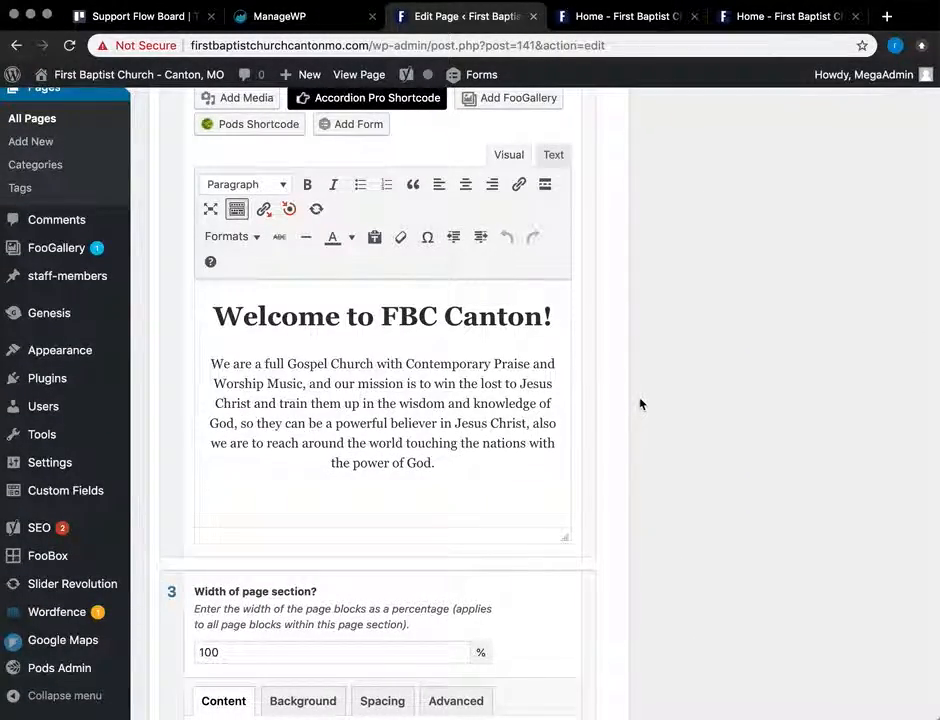
scroll(640, 404, "up", 10)
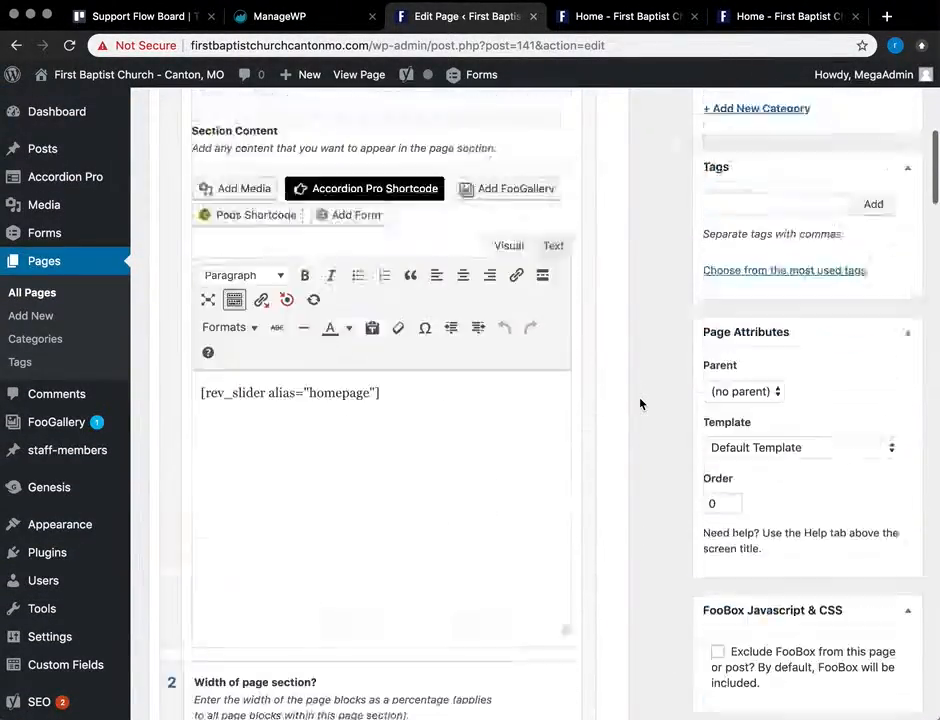
scroll(641, 402, "up", 6)
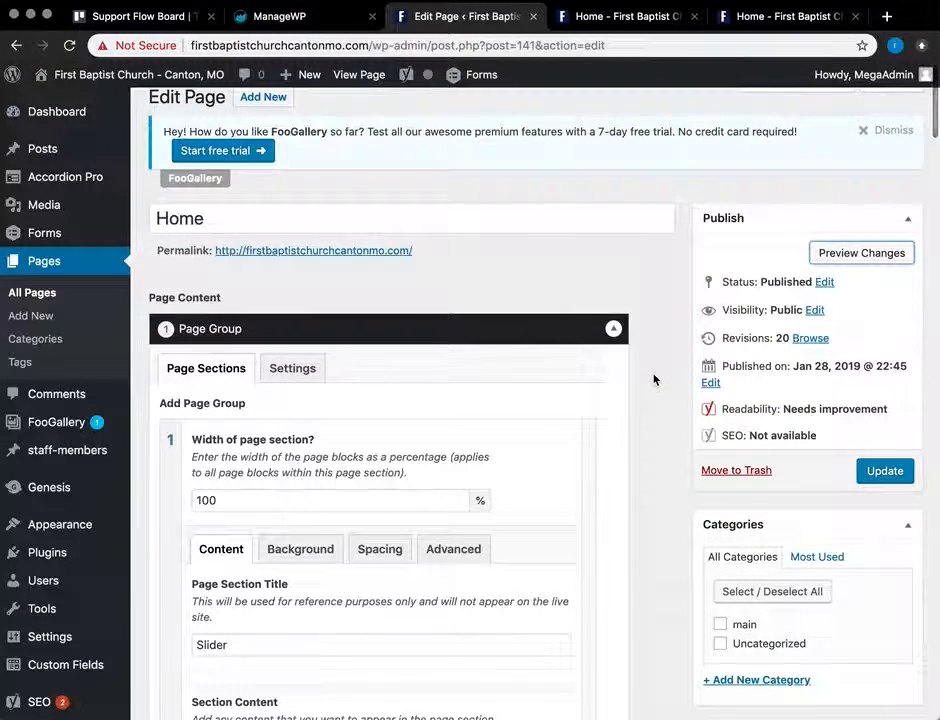
left_click(884, 471)
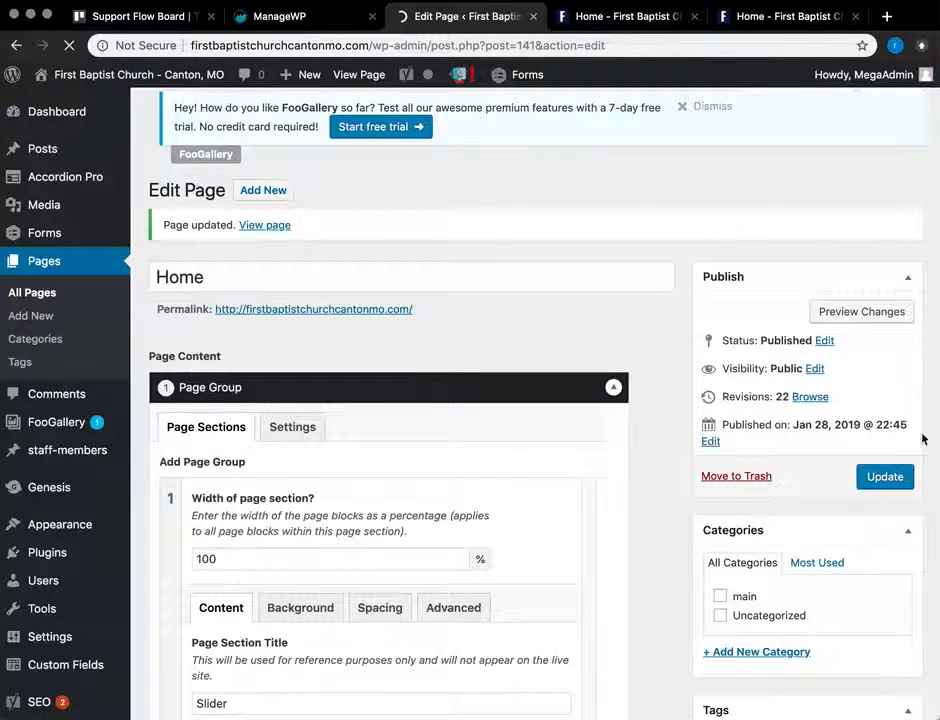
left_click(706, 16)
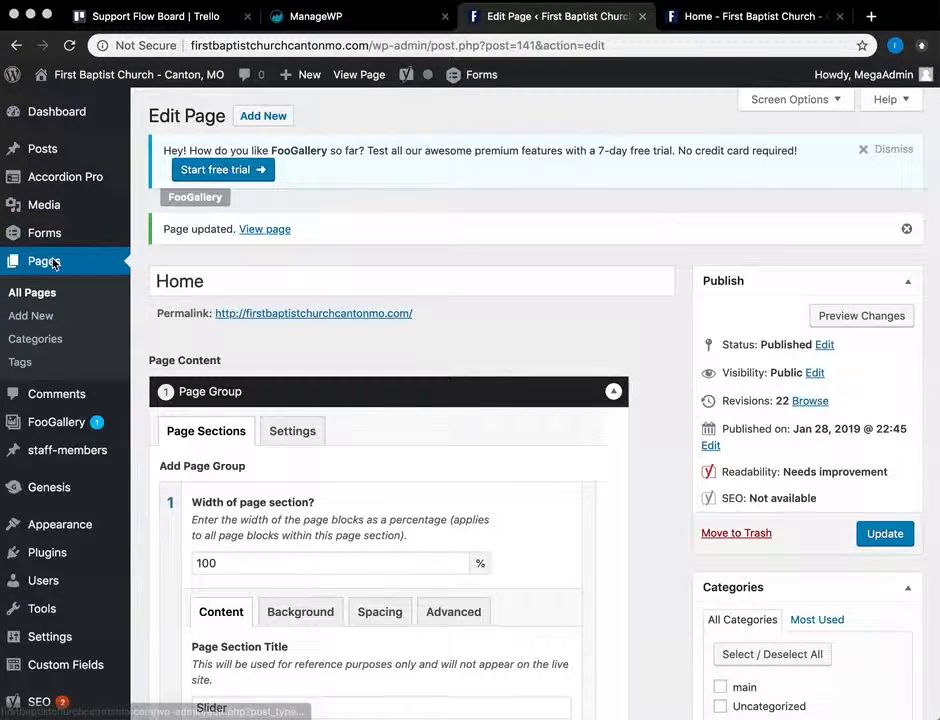
Step: Stay on the Home page editor when asked about leaving and update the page once more
left_click(45, 261)
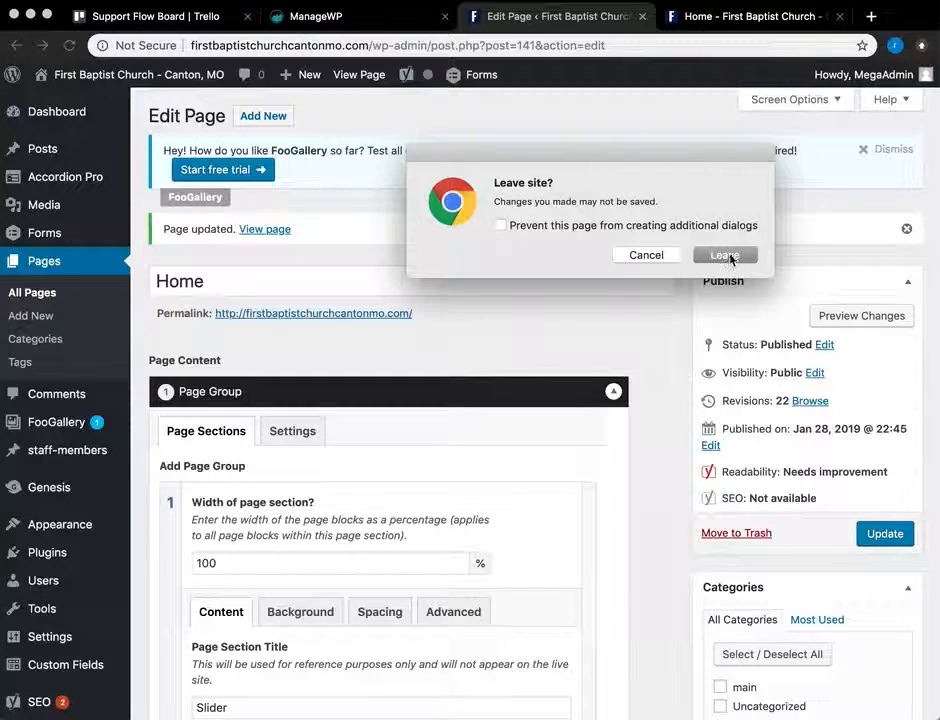
left_click(644, 255)
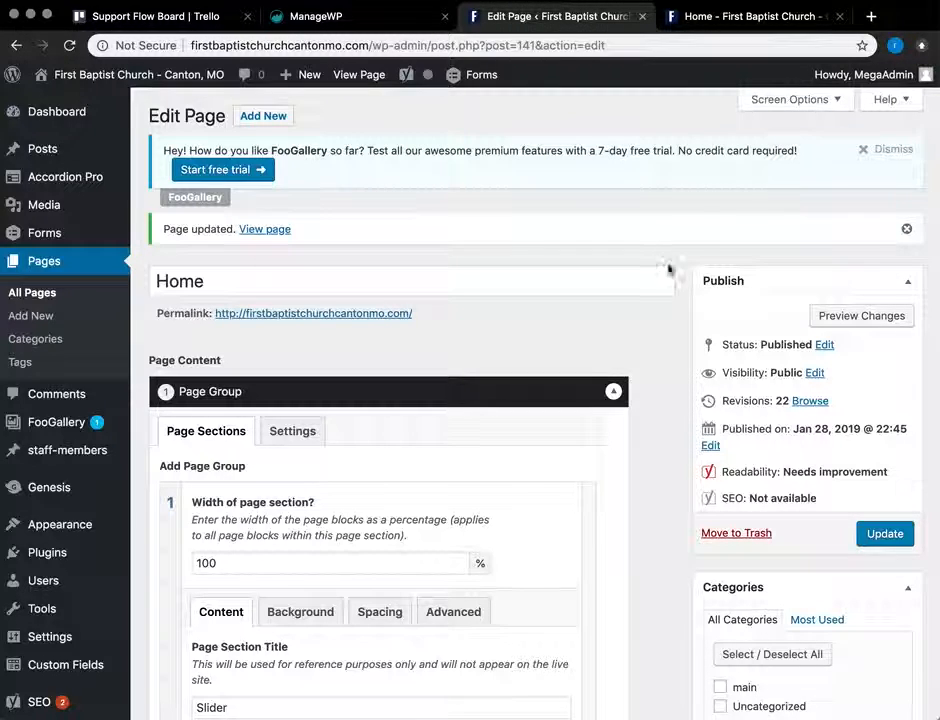
left_click(889, 534)
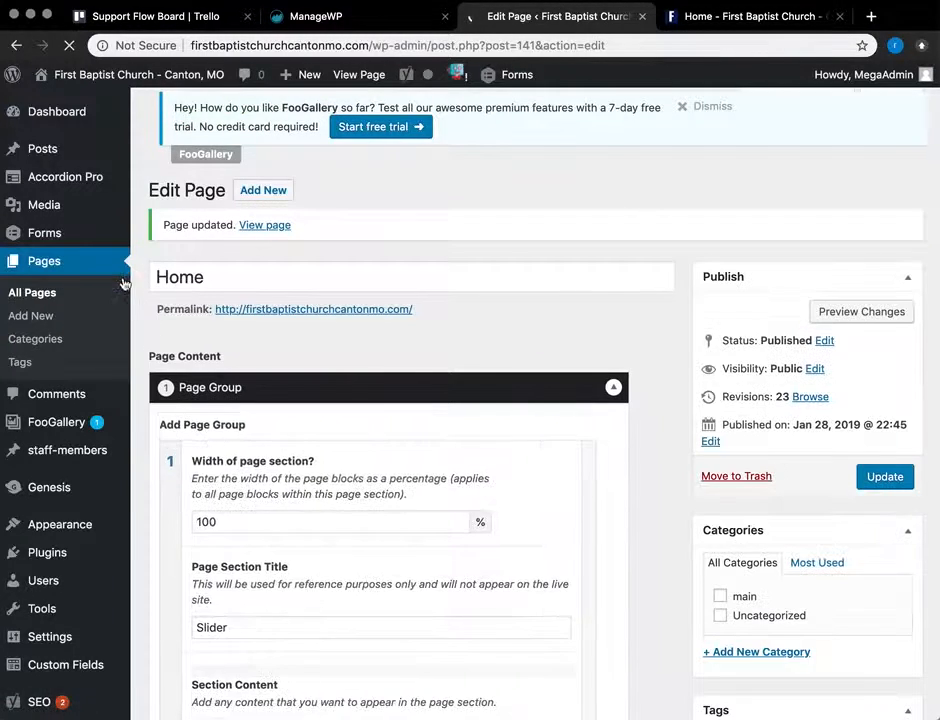
Step: Open the Ministries page for editing from the list of all pages, and view its live version
left_click(67, 290)
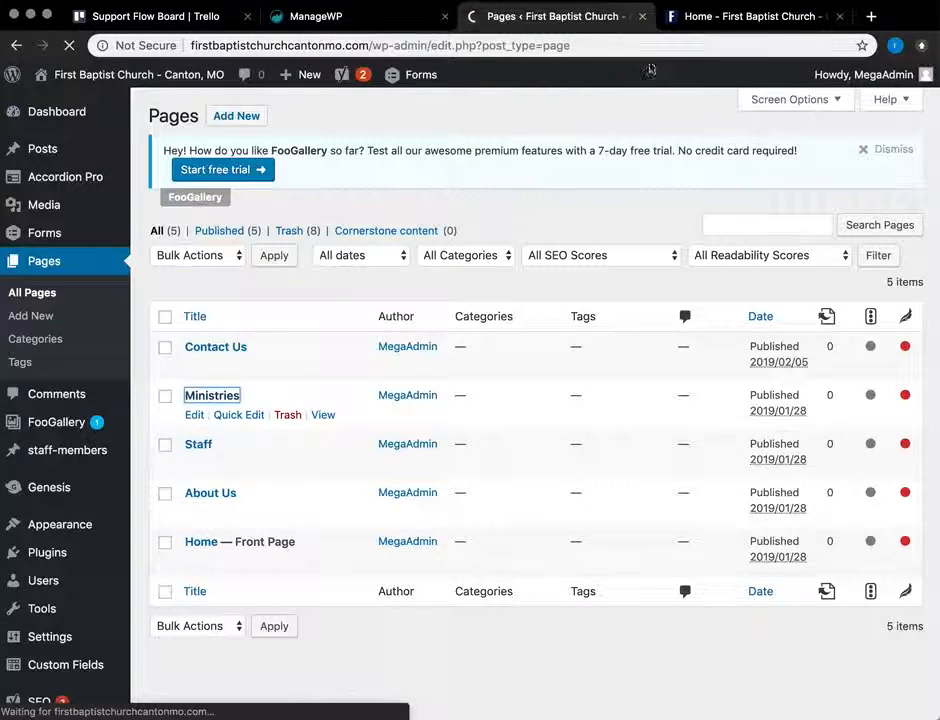
left_click(716, 17)
left_click(667, 116)
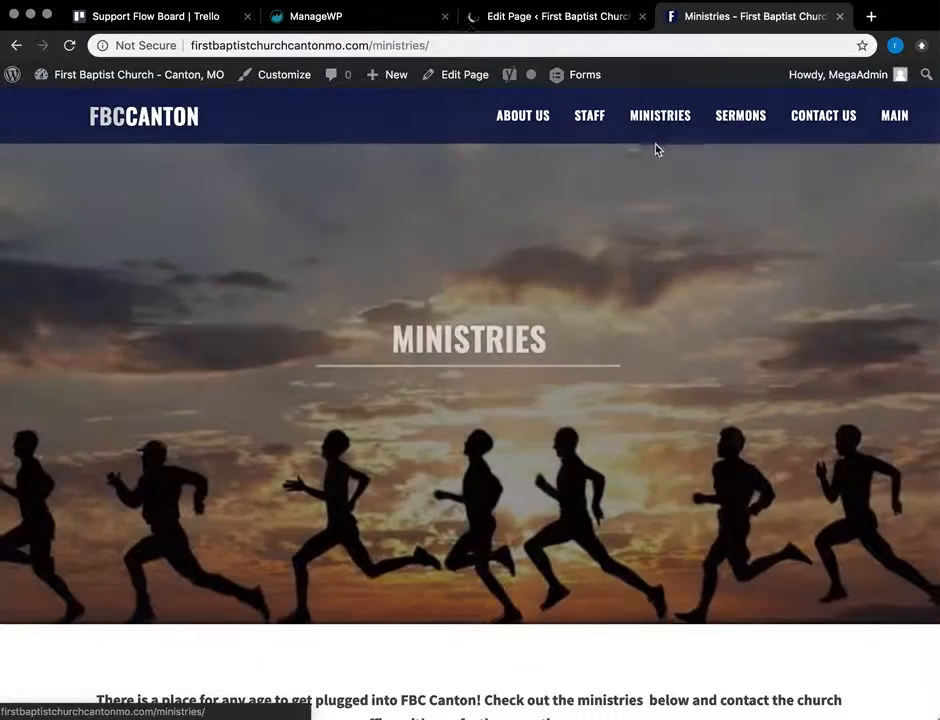
mouse_move(660, 120)
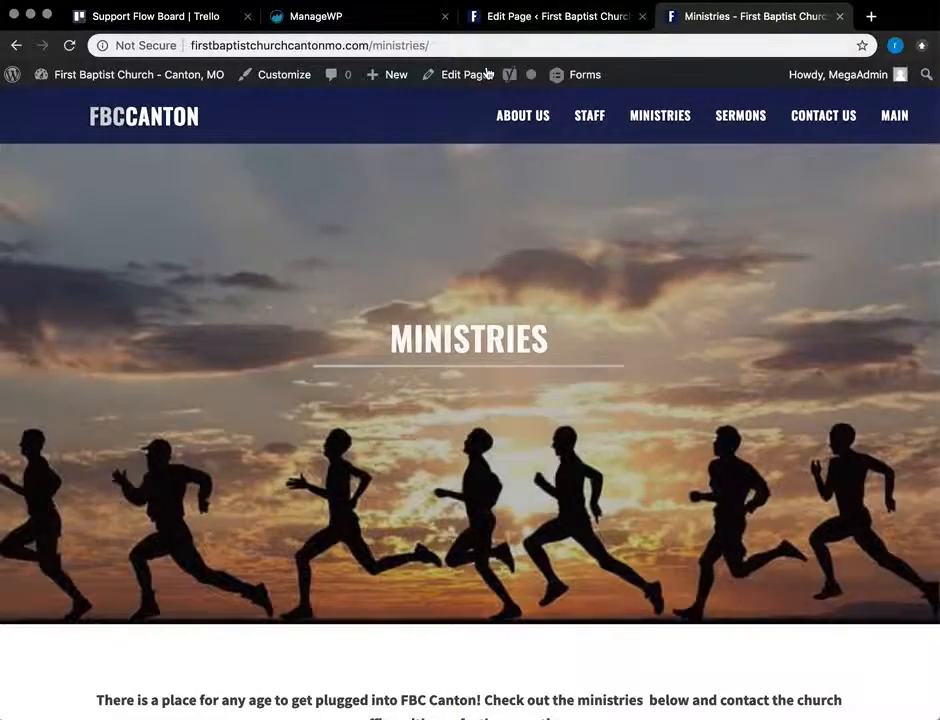
Step: Examine the ministry sections on the live Ministries page, from Sunday School and Small Groups down to Sisters Ministry
scroll(476, 496, "down", 10)
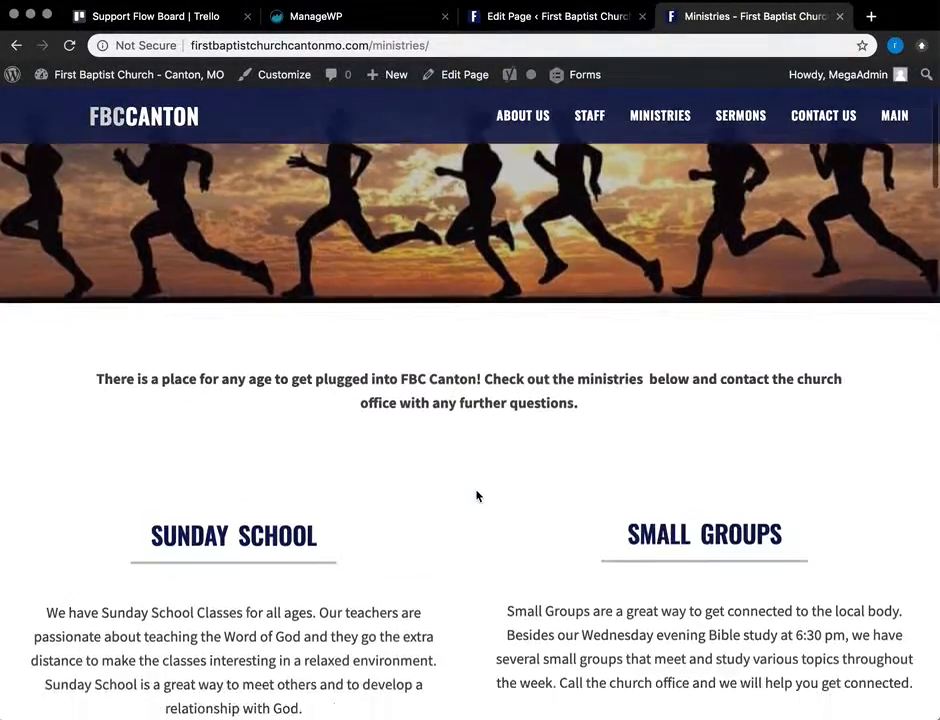
scroll(476, 496, "up", 6)
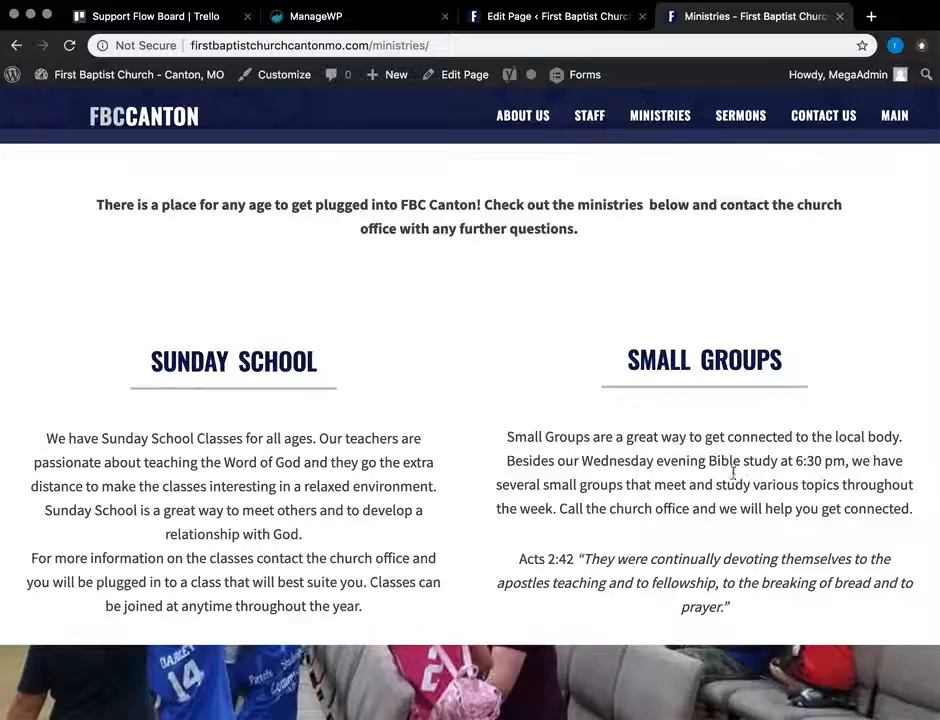
scroll(612, 476, "up", 5)
scroll(613, 478, "down", 5)
scroll(613, 480, "up", 2)
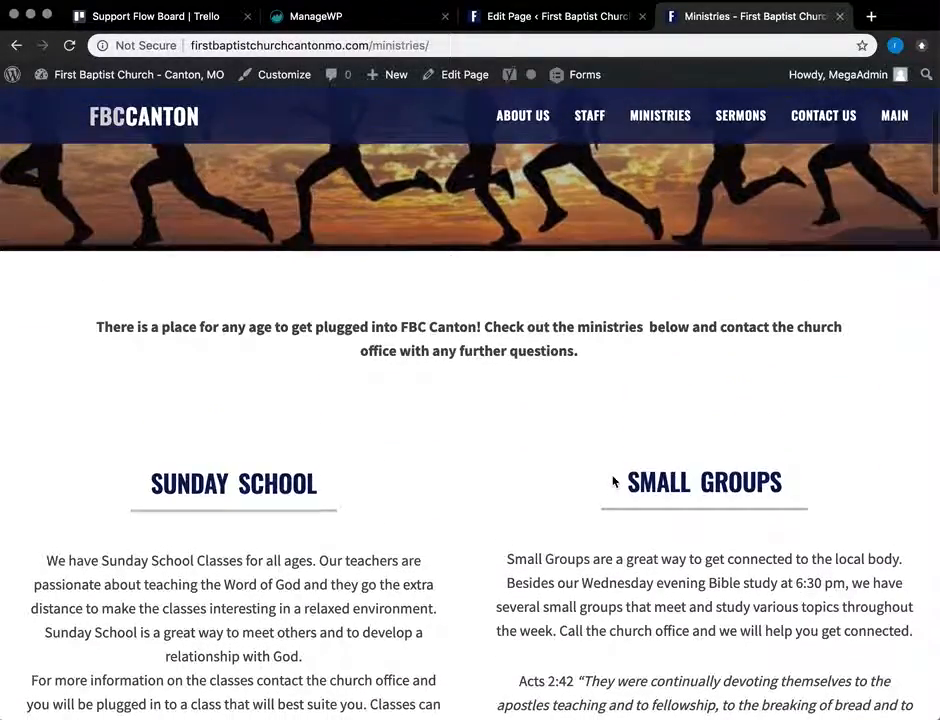
scroll(613, 481, "down", 4)
scroll(608, 478, "up", 1)
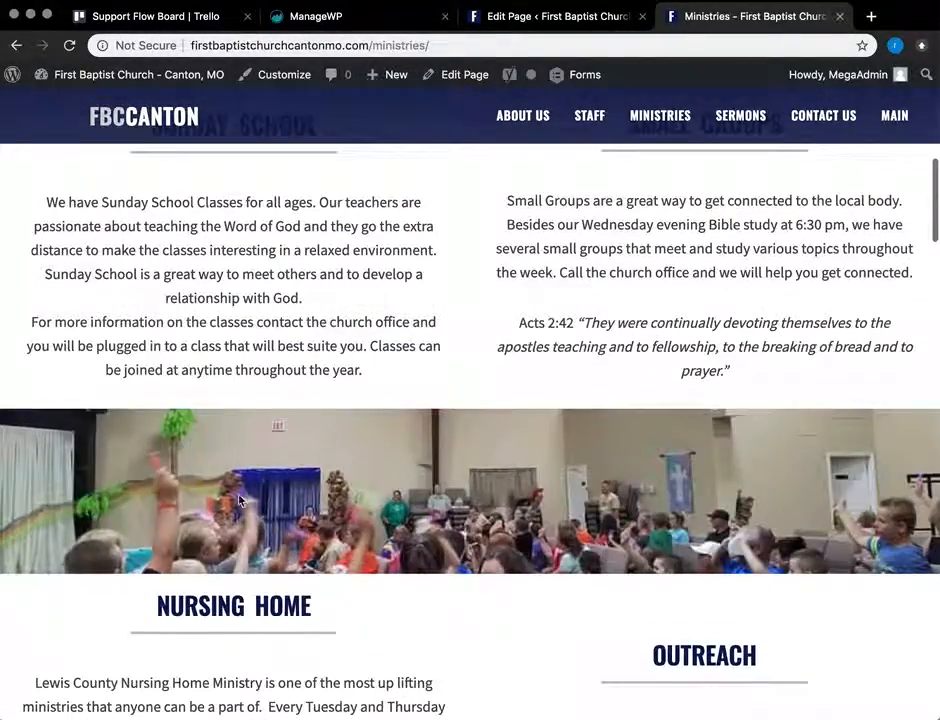
scroll(505, 519, "down", 1)
scroll(505, 519, "down", 4)
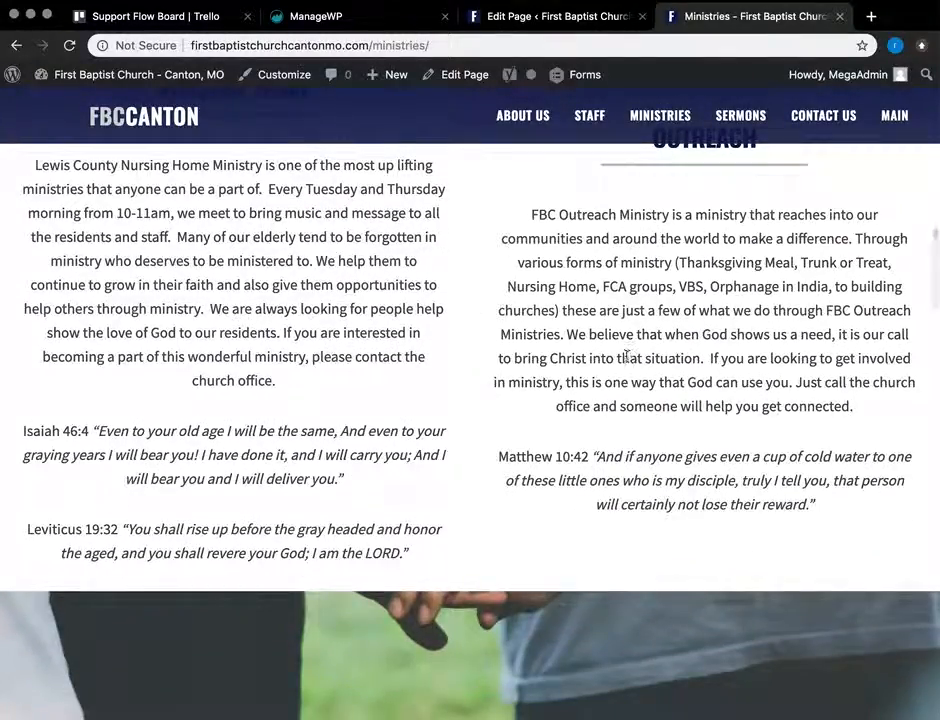
scroll(627, 356, "down", 15)
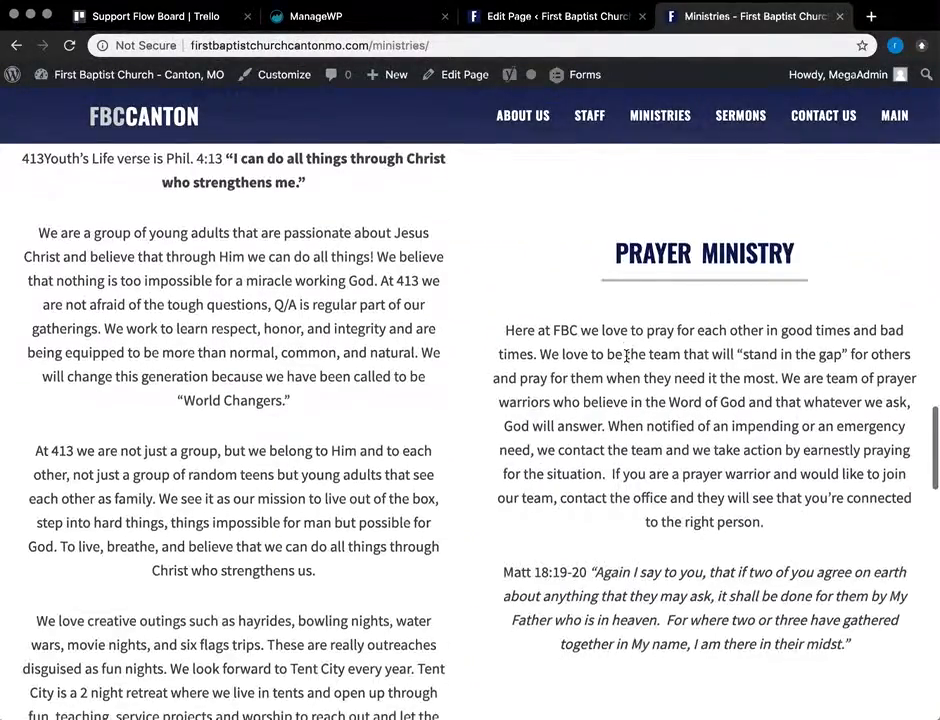
scroll(627, 356, "up", 3)
scroll(589, 367, "down", 4)
scroll(588, 367, "up", 3)
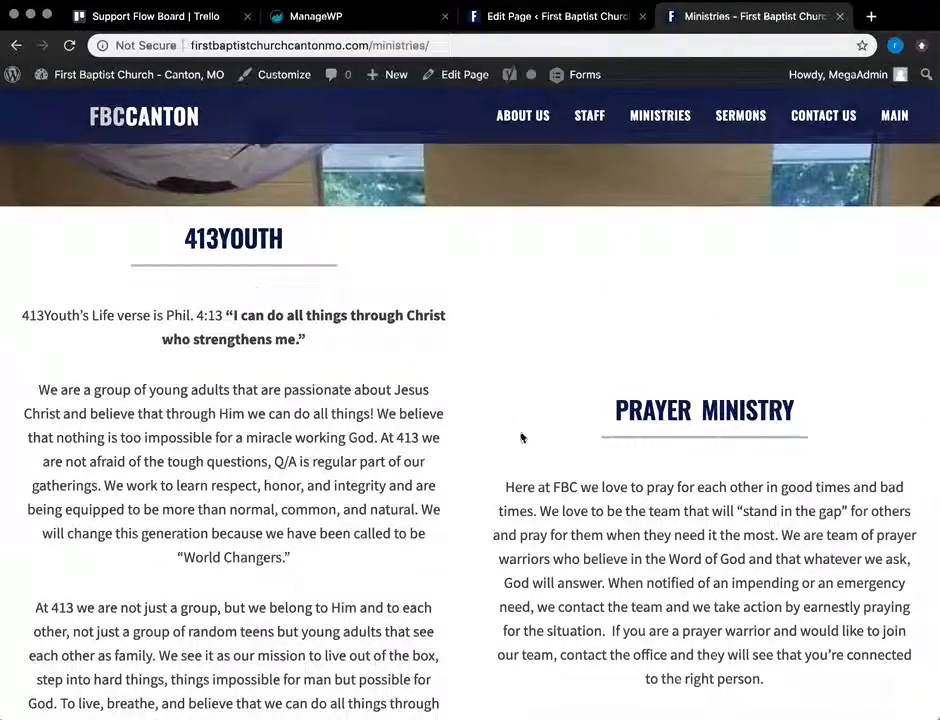
scroll(537, 451, "down", 13)
scroll(538, 453, "up", 3)
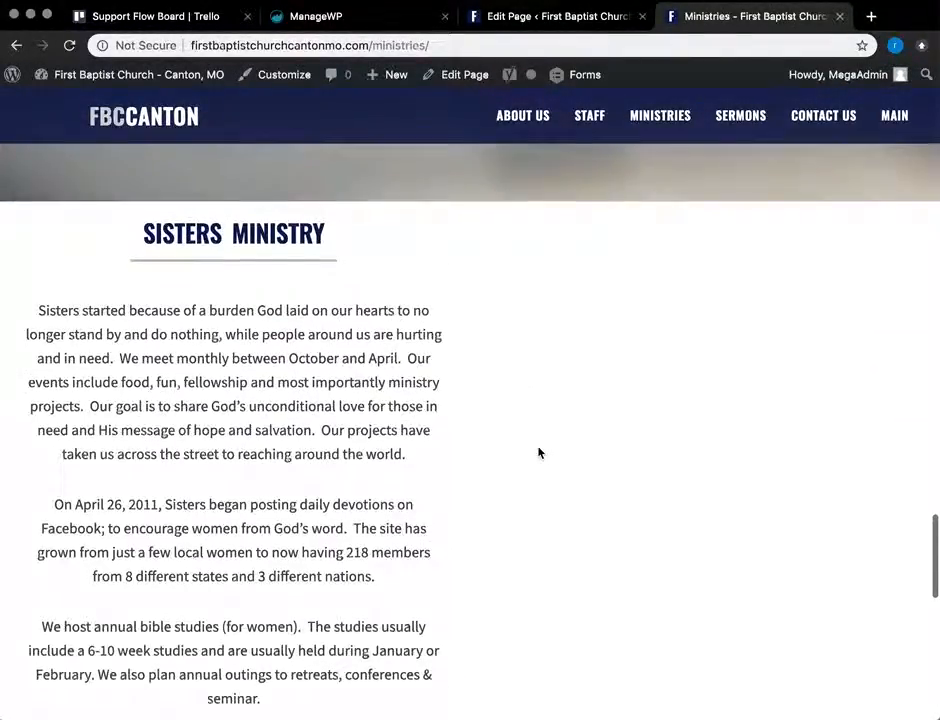
Step: Set the Sisters Ministry page section's width to 100% in the Ministries page editor and update the page
left_click(583, 20)
scroll(562, 330, "down", 15)
scroll(563, 338, "down", 20)
scroll(731, 552, "down", 20)
scroll(731, 552, "down", 20)
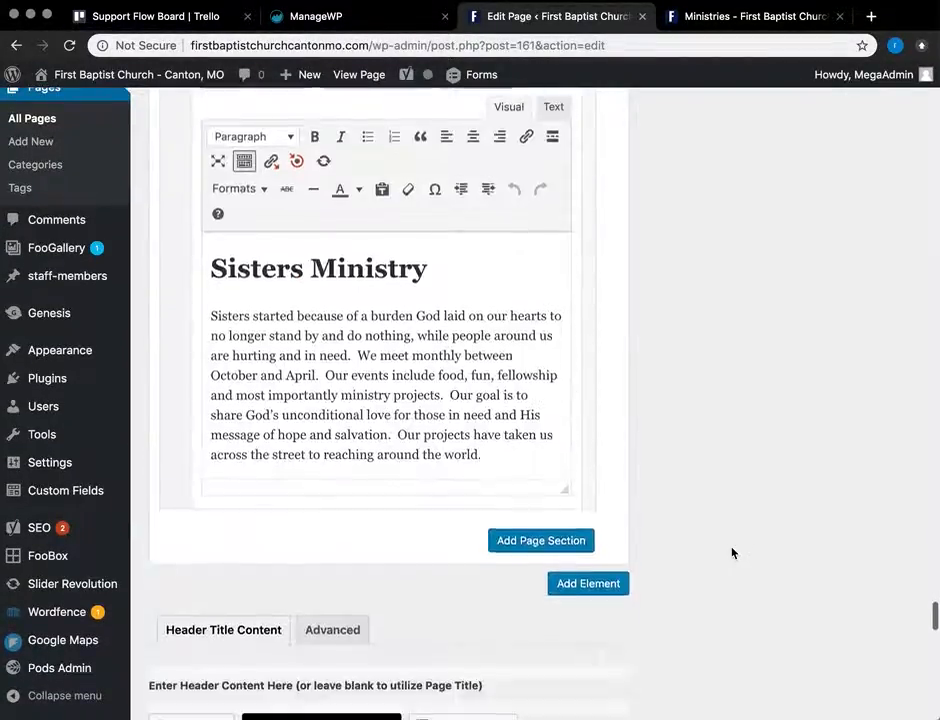
scroll(731, 552, "up", 4)
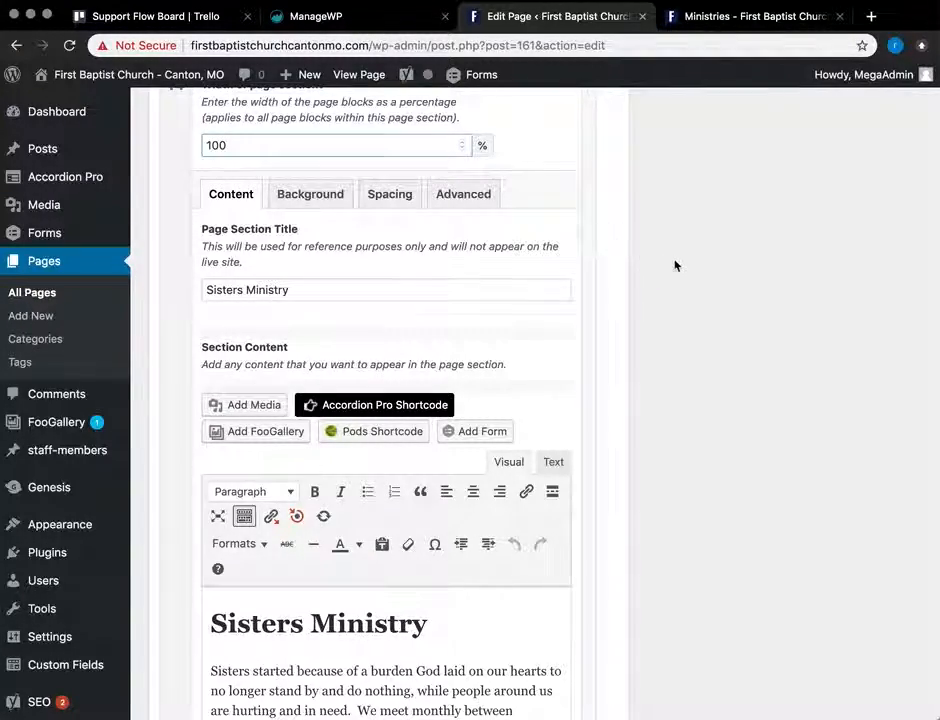
scroll(675, 265, "up", 20)
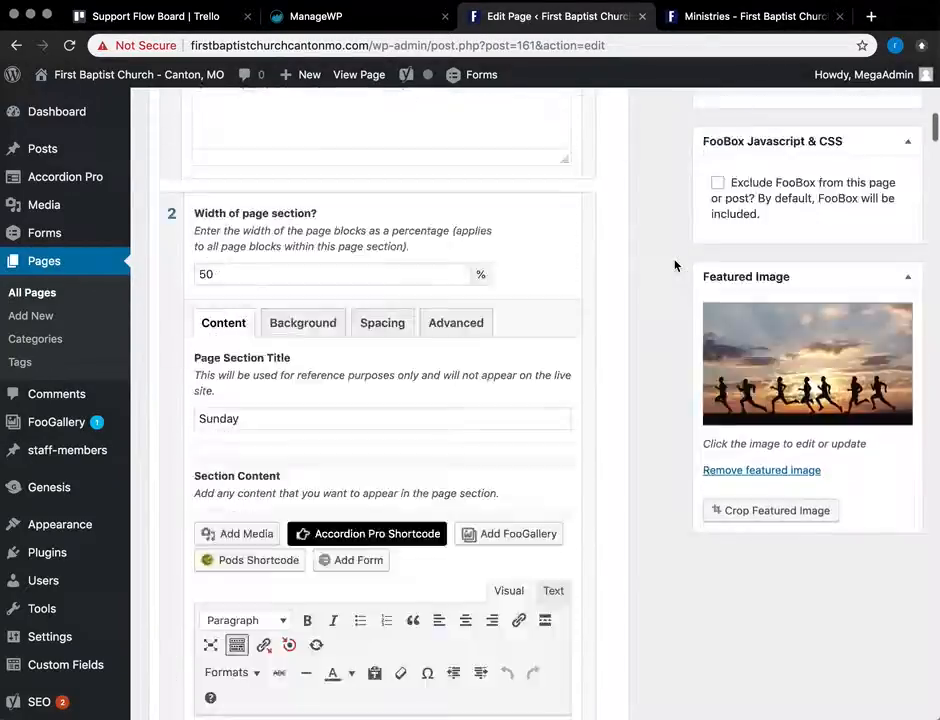
scroll(675, 265, "up", 10)
left_click(880, 490)
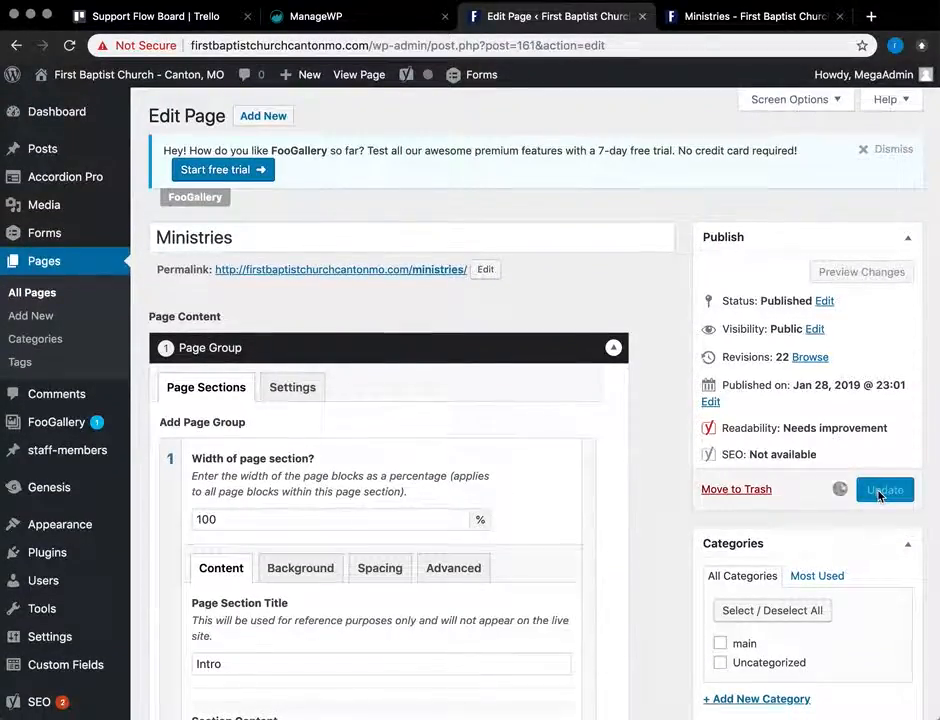
Step: Check the layout of the Sisters Ministry section and the sections above it on the refreshed live Ministries page
left_click(750, 17)
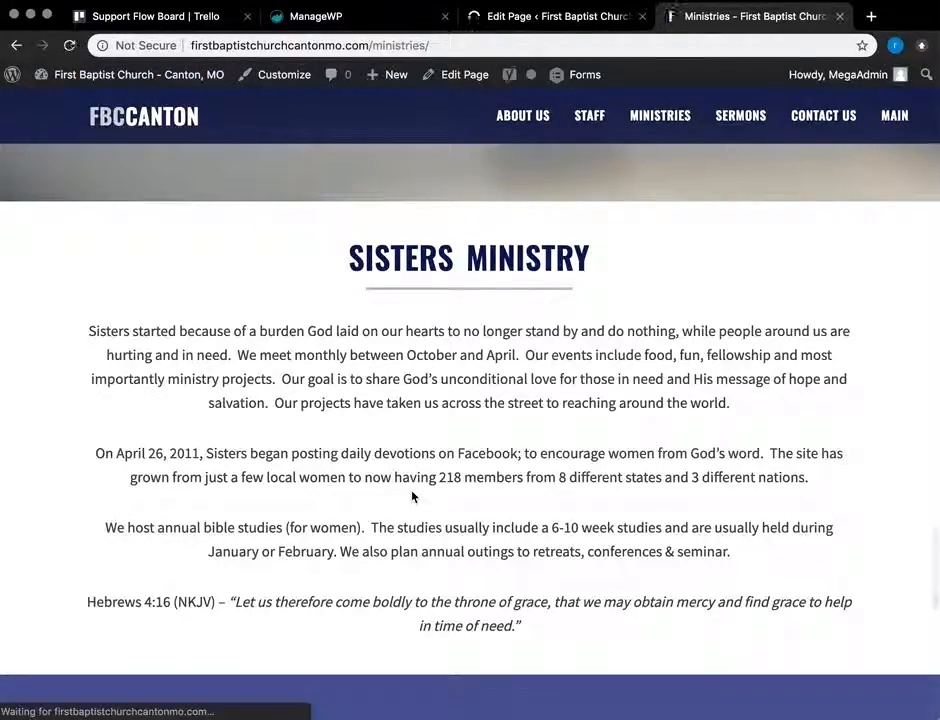
scroll(532, 651, "up", 10)
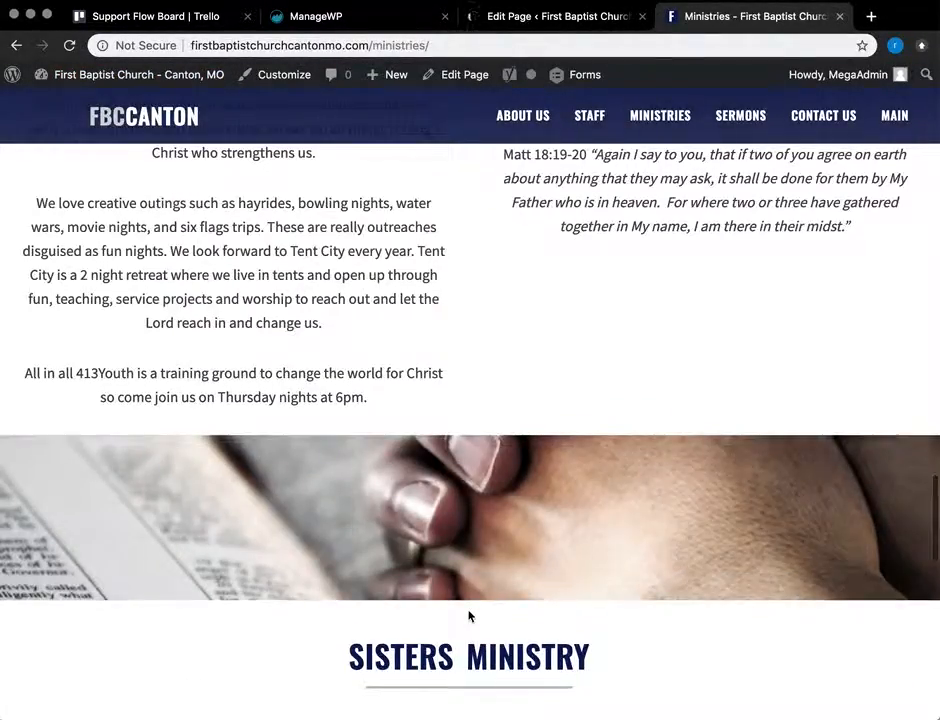
scroll(469, 615, "up", 1)
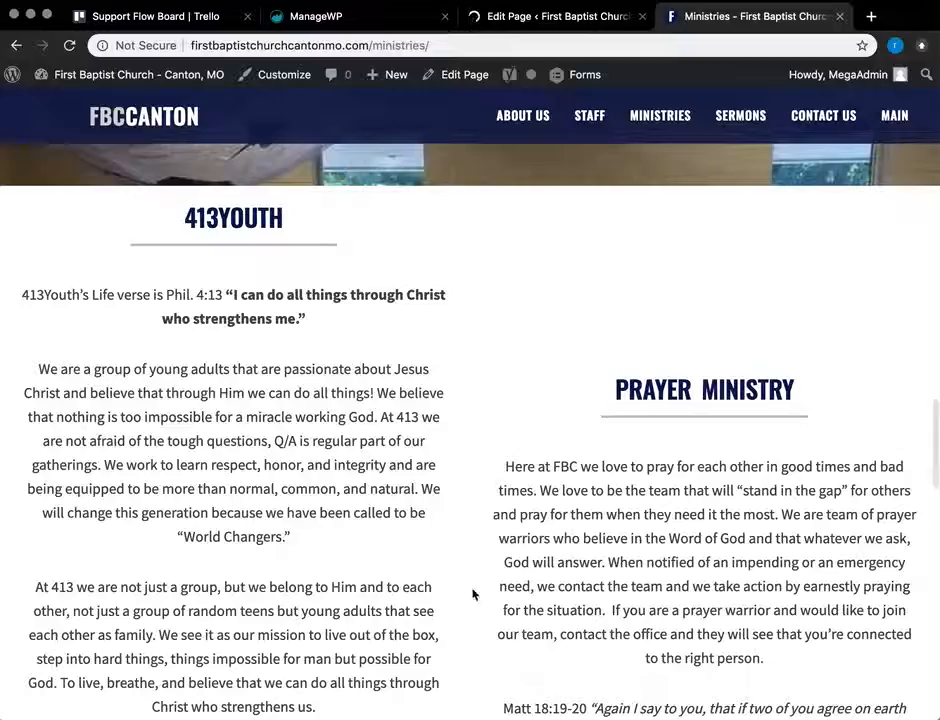
scroll(621, 434, "up", 6)
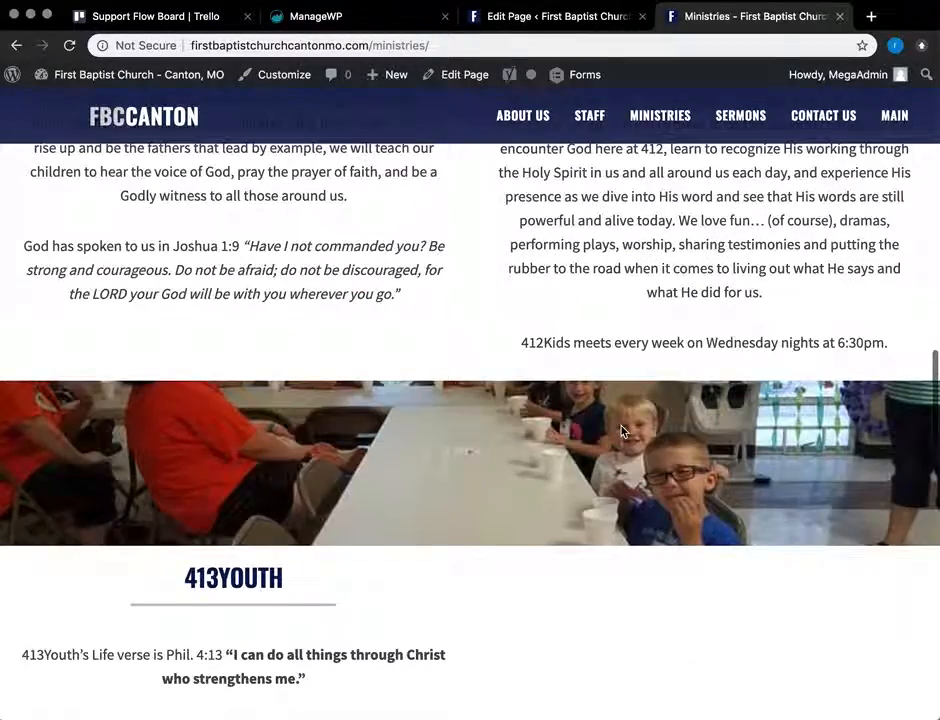
scroll(617, 478, "down", 6)
scroll(545, 467, "down", 9)
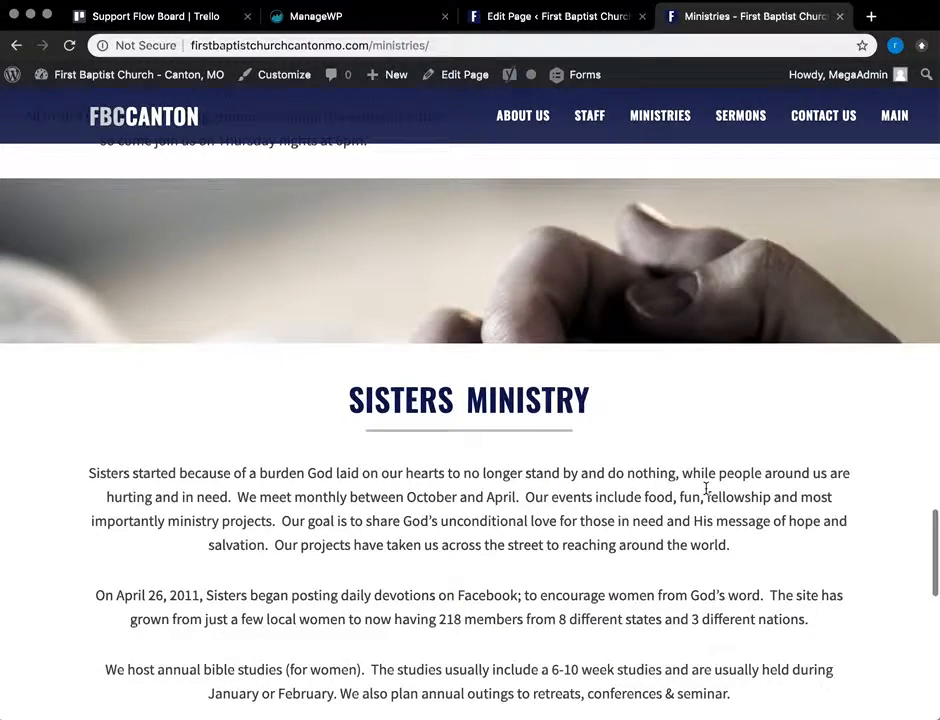
scroll(706, 489, "down", 2)
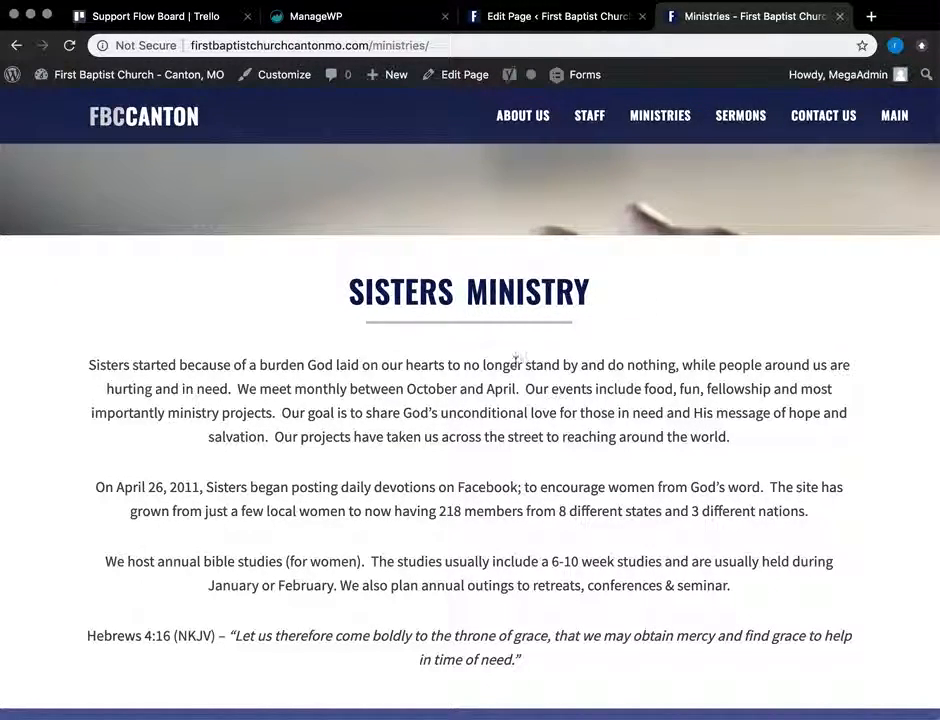
Step: Review the page sections in the Ministries editor down to Sisters Ministry, and check the Ministries submenu entries on the live site
left_click(557, 17)
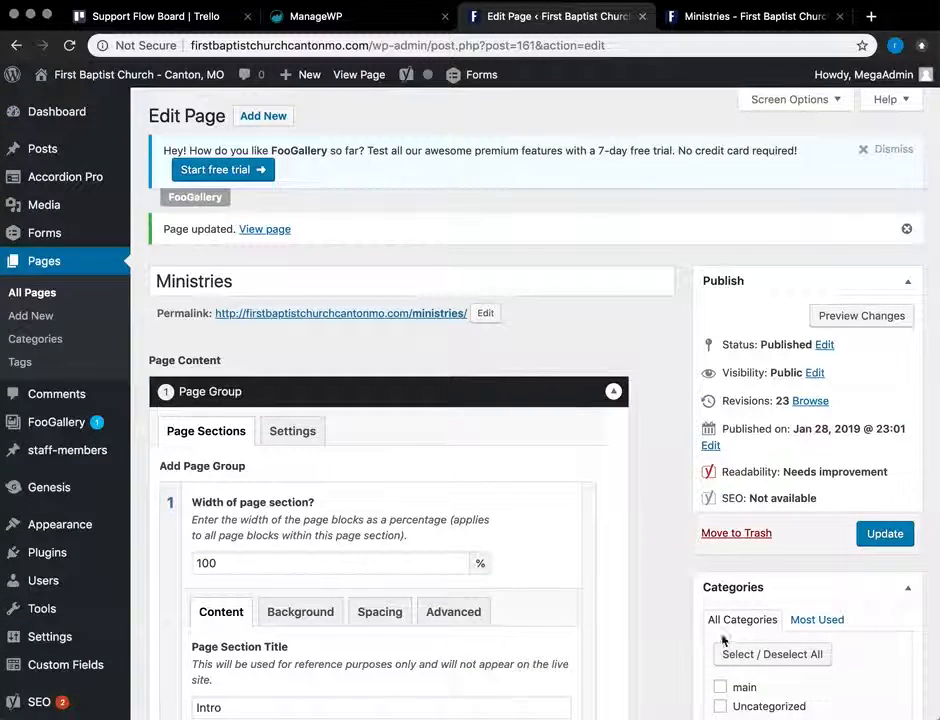
scroll(644, 549, "down", 1)
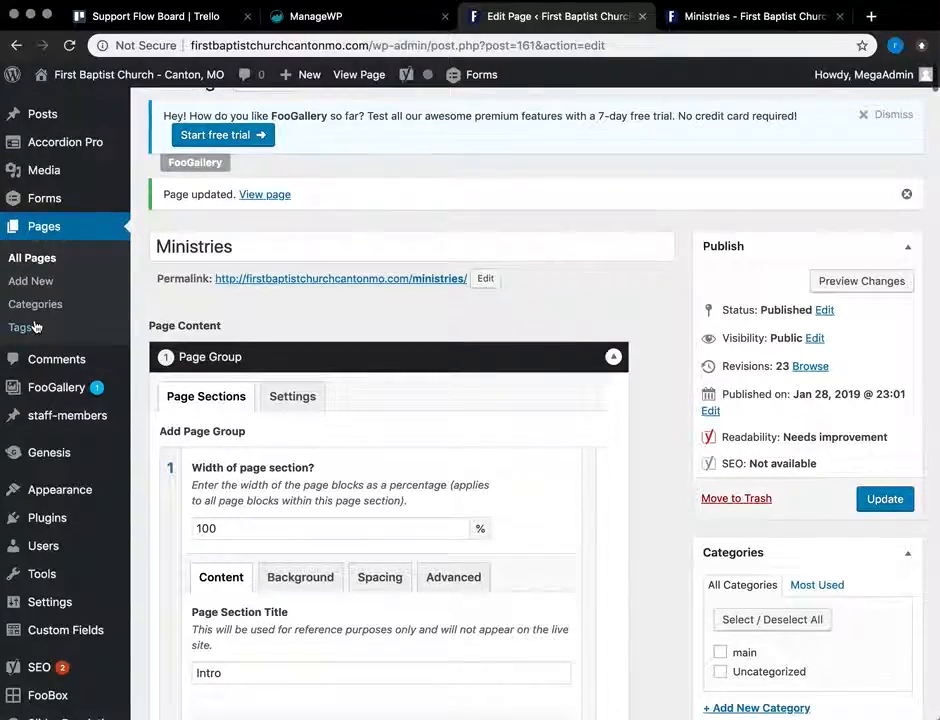
scroll(657, 422, "down", 7)
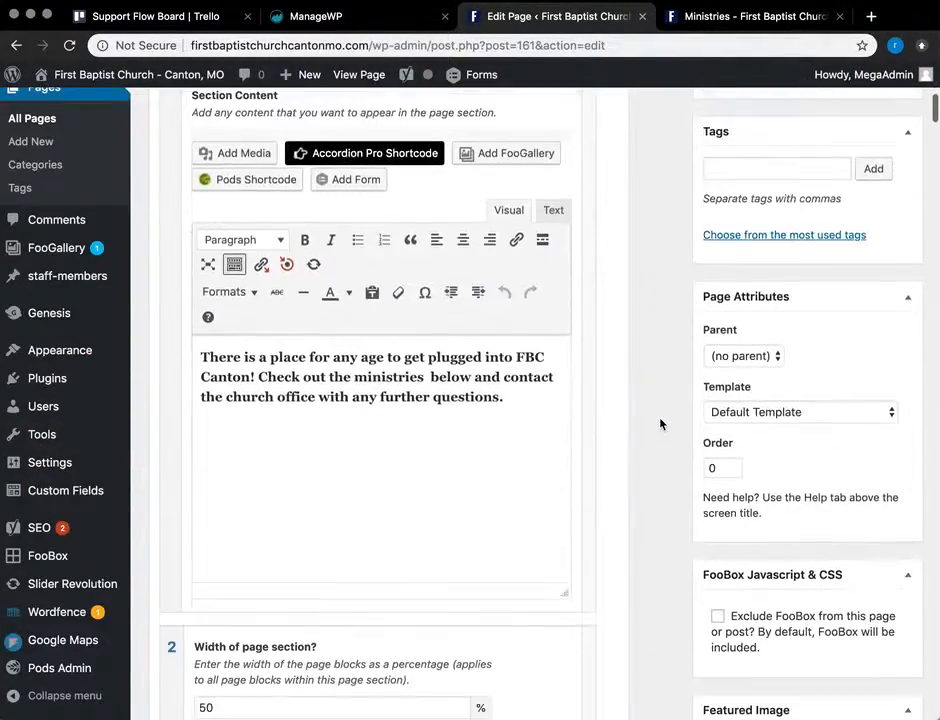
scroll(660, 424, "up", 2)
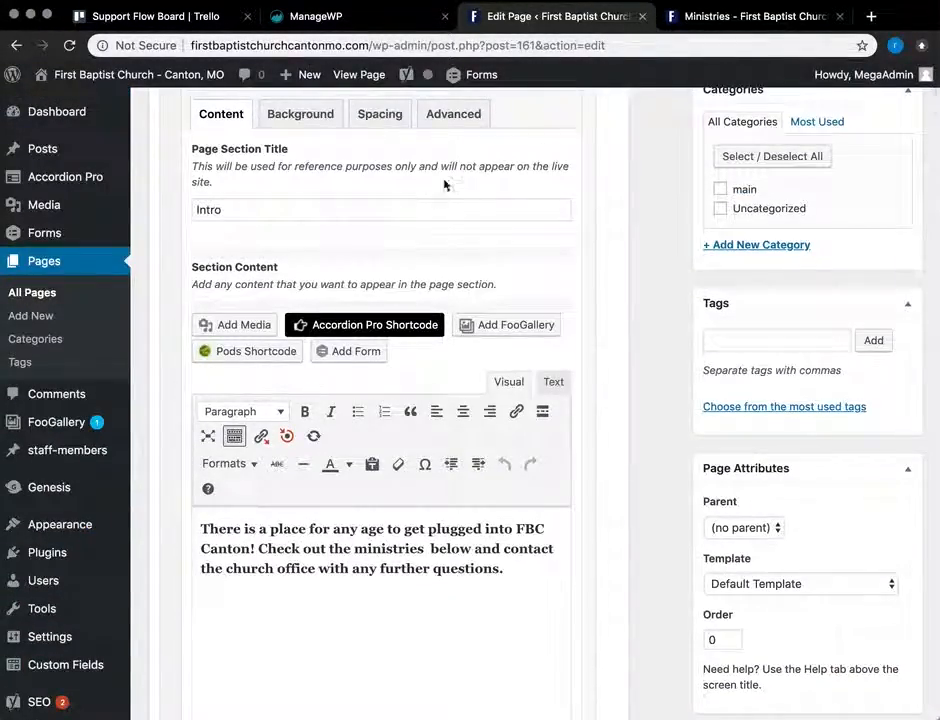
scroll(653, 369, "down", 10)
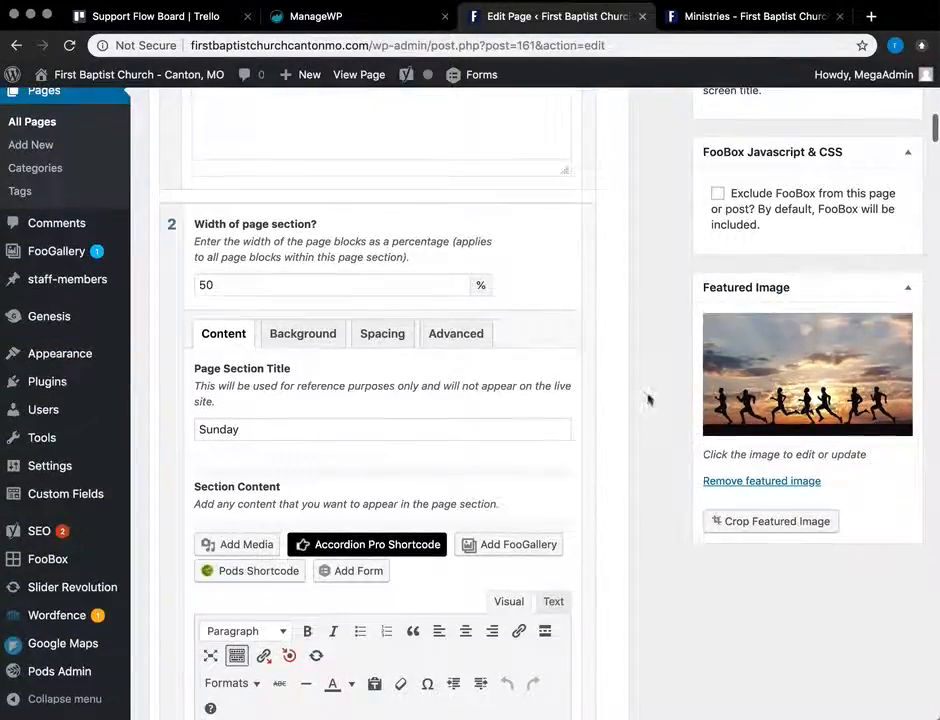
scroll(711, 489, "down", 8)
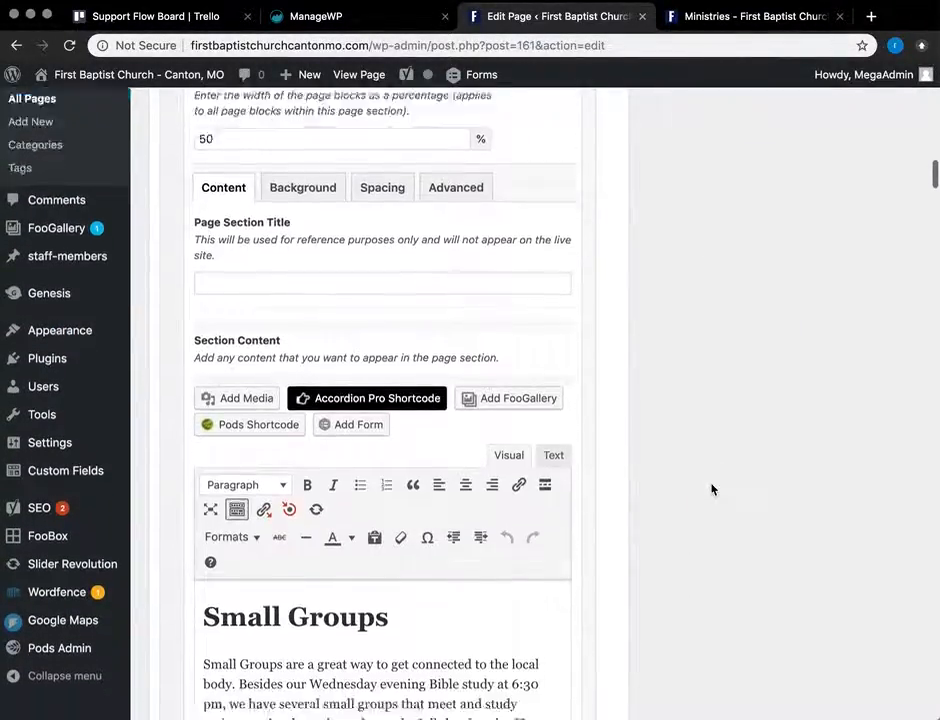
scroll(713, 406, "down", 20)
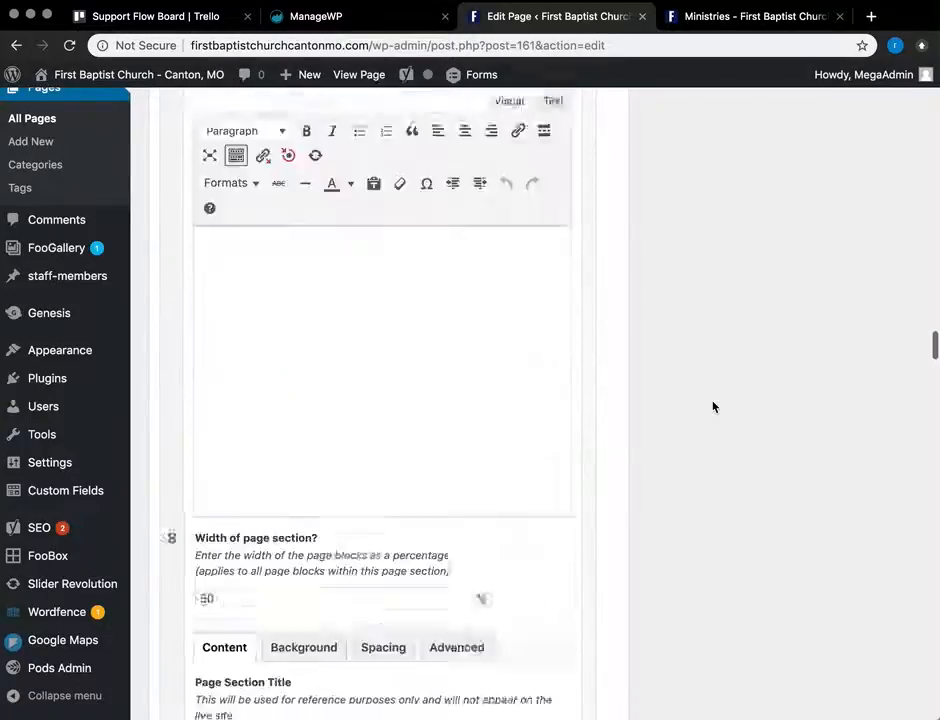
scroll(711, 405, "down", 15)
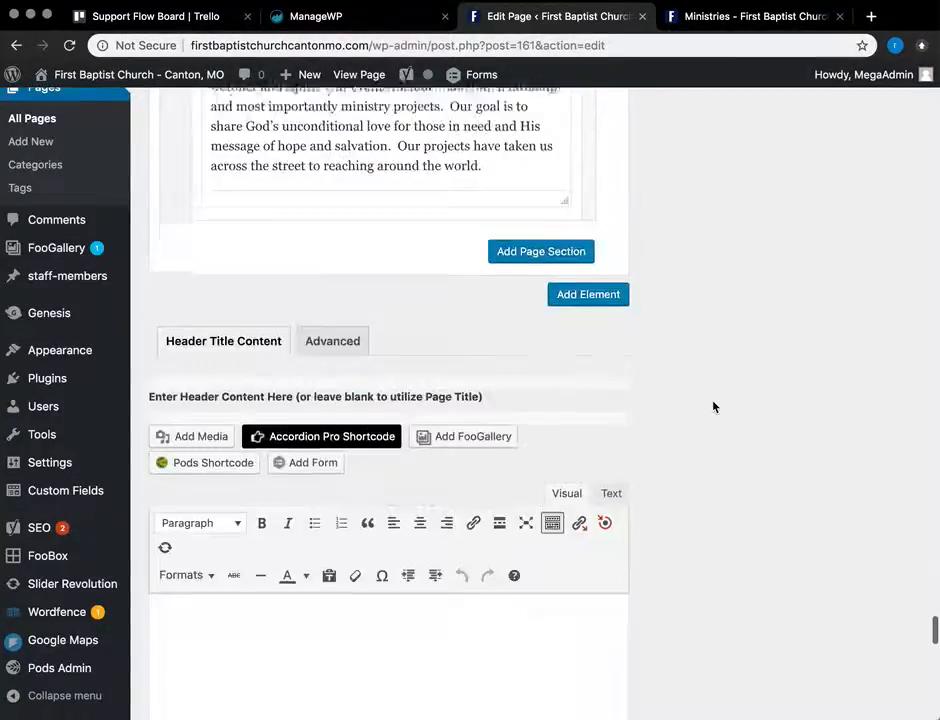
scroll(711, 405, "up", 4)
scroll(541, 446, "up", 4)
scroll(692, 457, "down", 2)
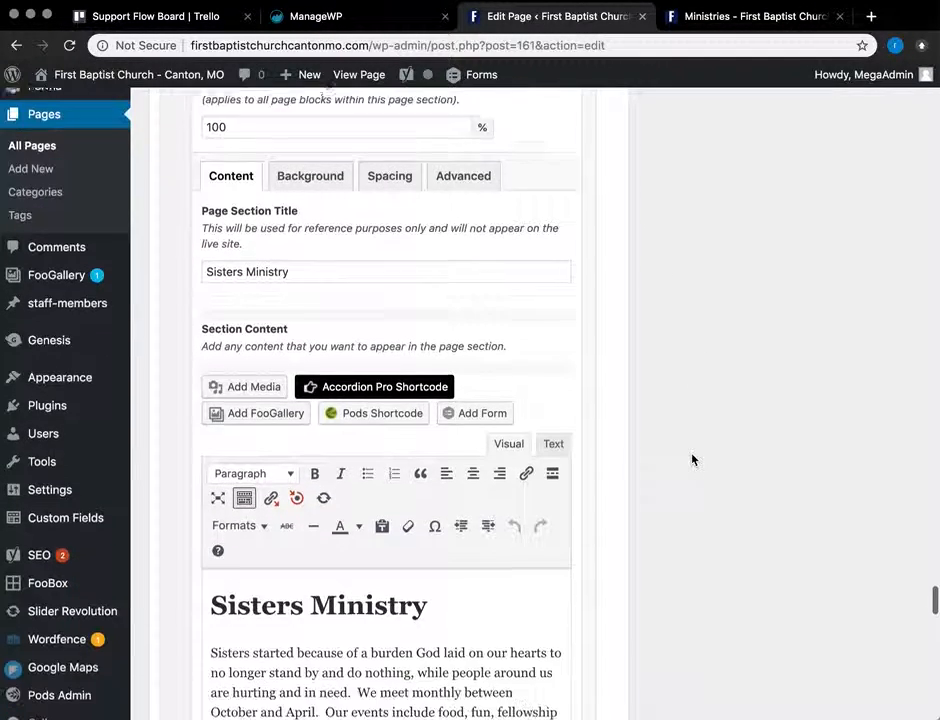
left_click(745, 17)
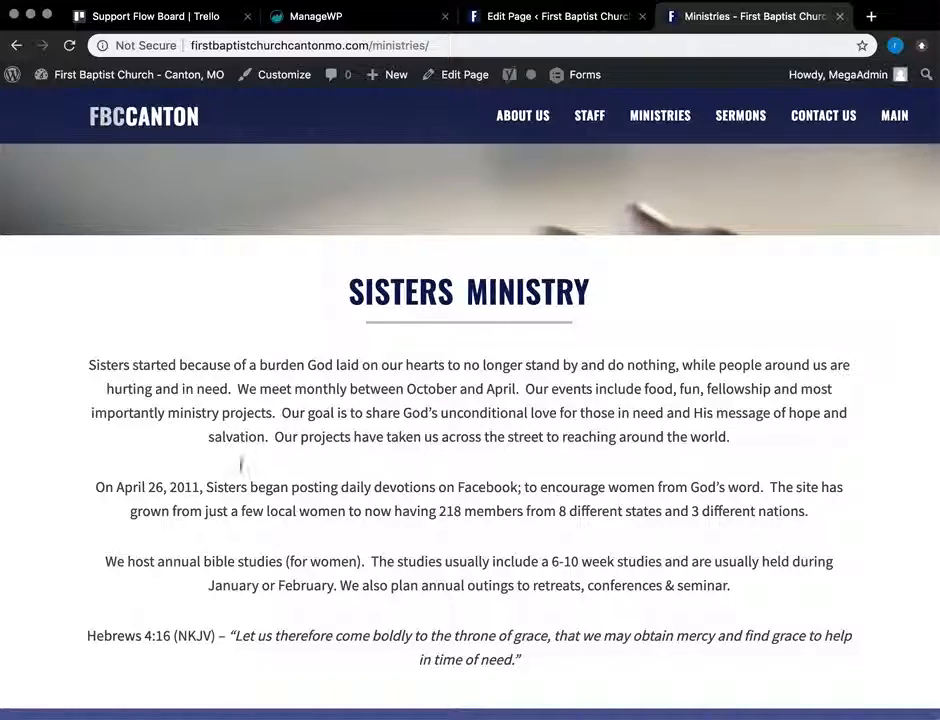
mouse_move(648, 128)
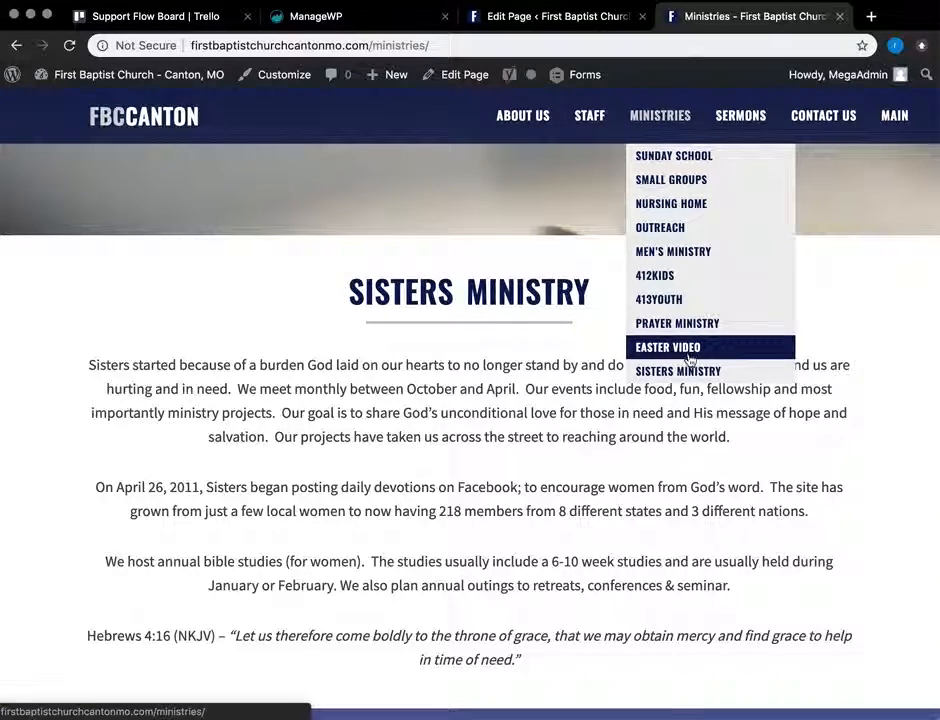
Step: Add a new page section row directly above the Sisters Ministry section in the Ministries page editor
left_click(601, 26)
scroll(620, 400, "down", 5)
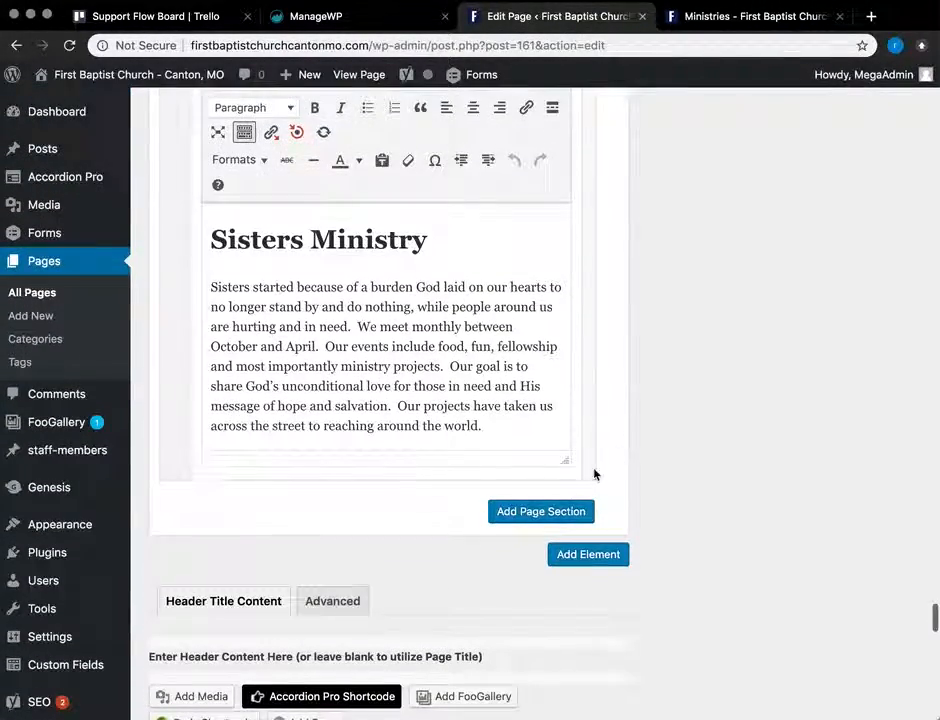
scroll(552, 508, "up", 5)
scroll(598, 180, "up", 2)
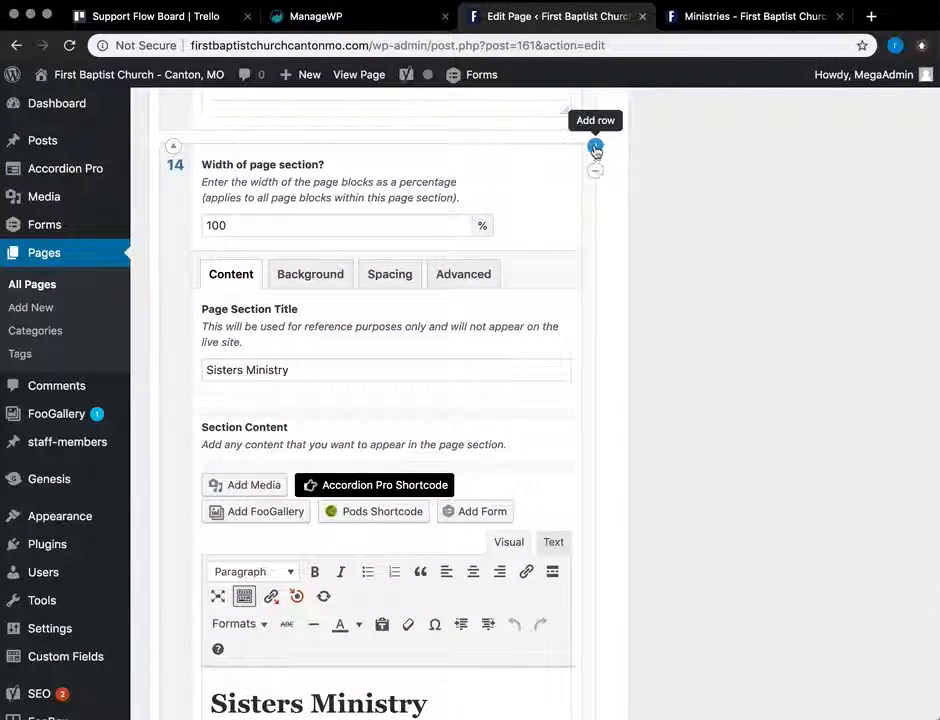
left_click(595, 148)
scroll(612, 680, "down", 5)
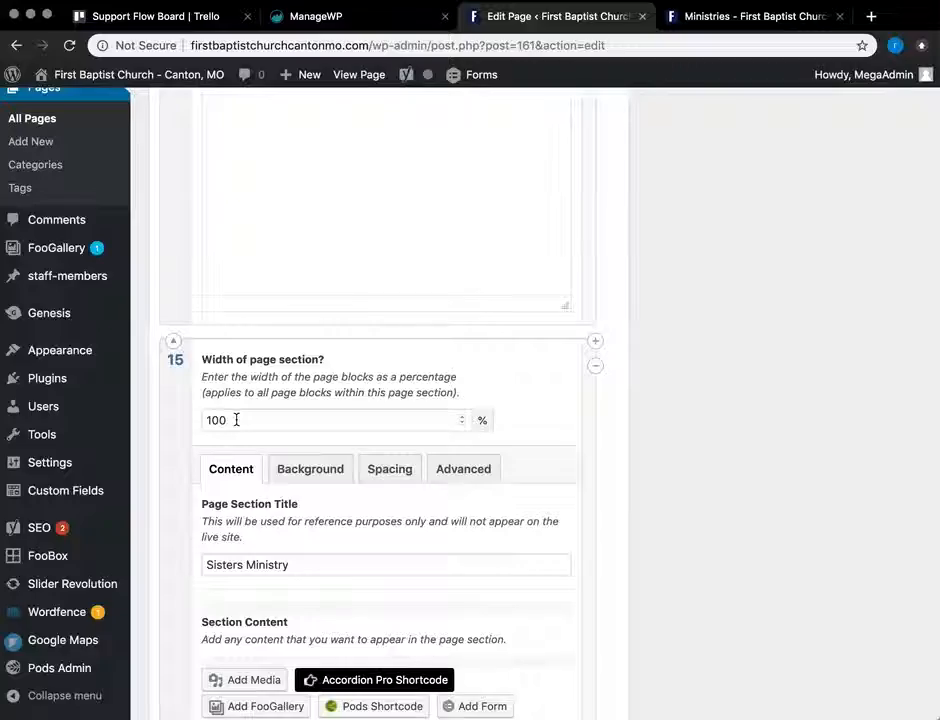
Step: Compare the width settings of the Prayer Ministry section and the neighbouring page sections
scroll(236, 420, "up", 15)
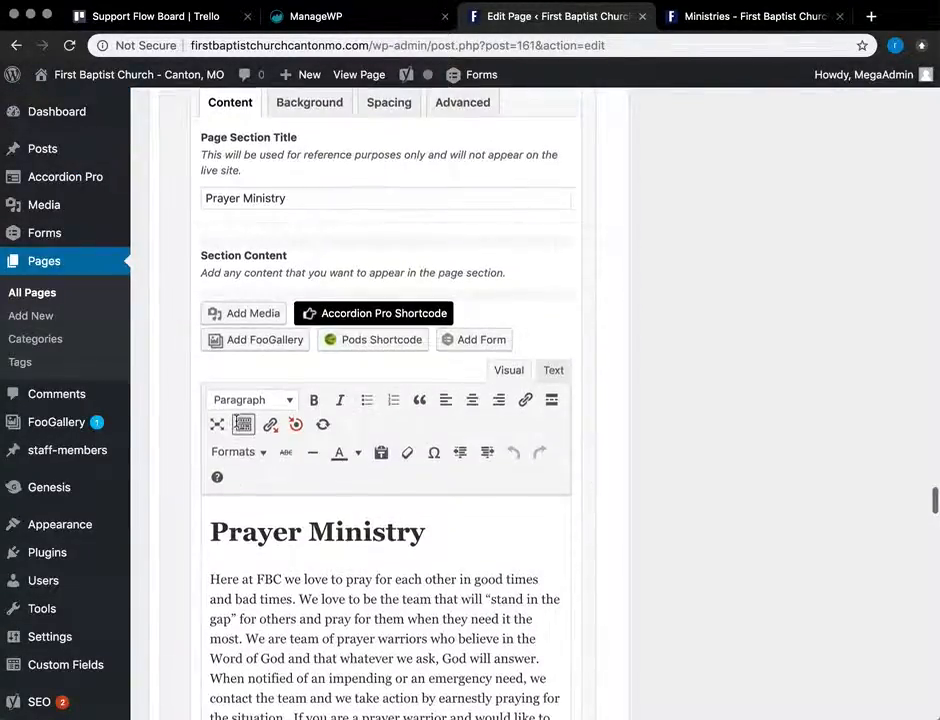
scroll(247, 264, "up", 10)
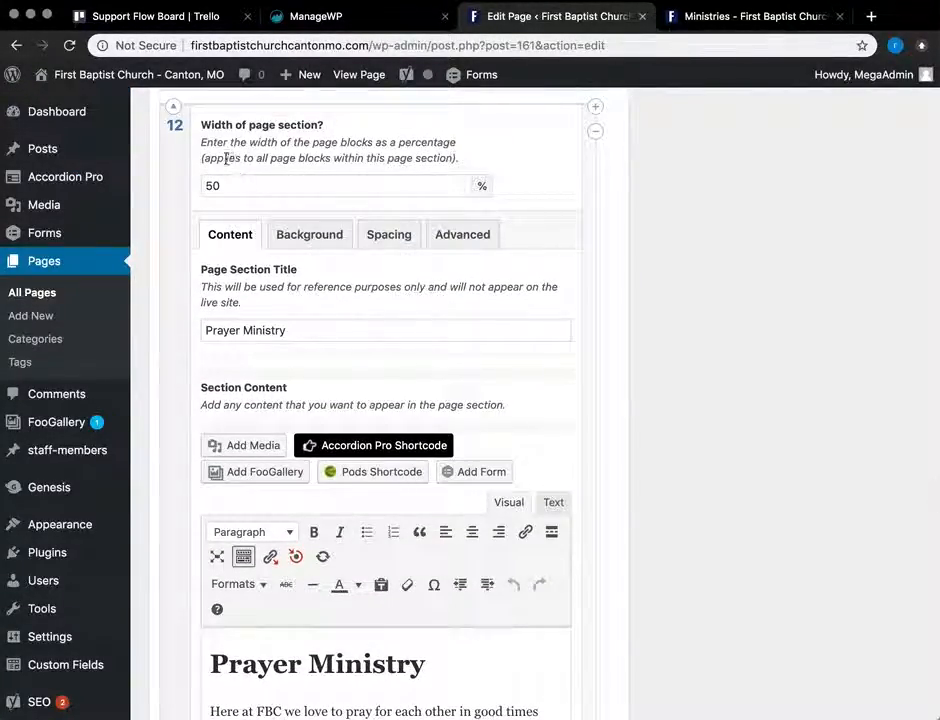
scroll(235, 175, "up", 5)
scroll(245, 150, "down", 2)
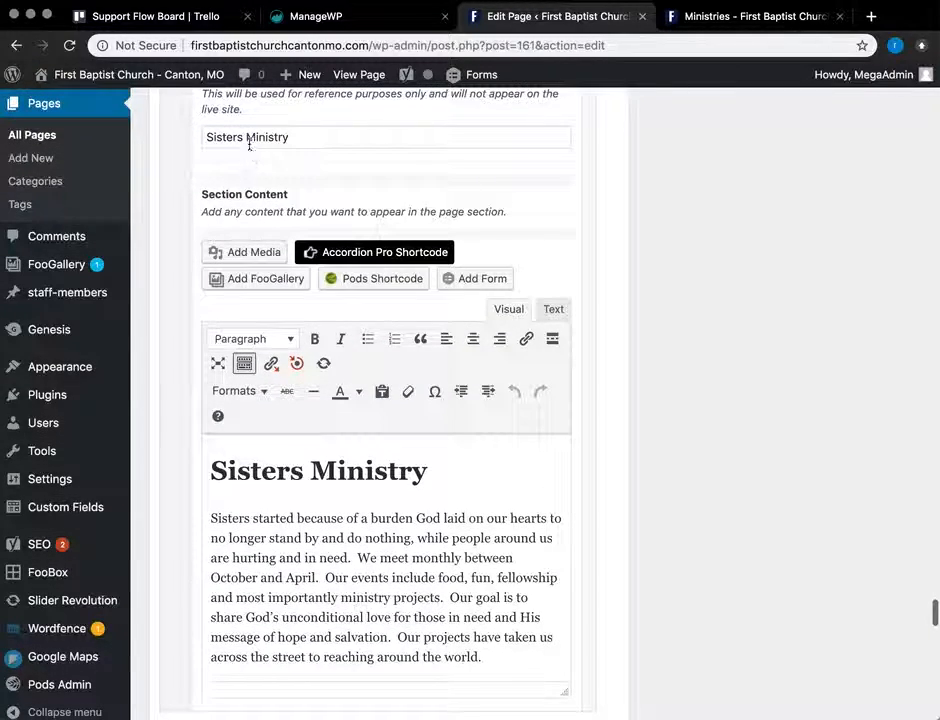
Step: Set the width of the Sisters Ministry page section to 50%
scroll(248, 140, "up", 3)
scroll(248, 140, "up", 2)
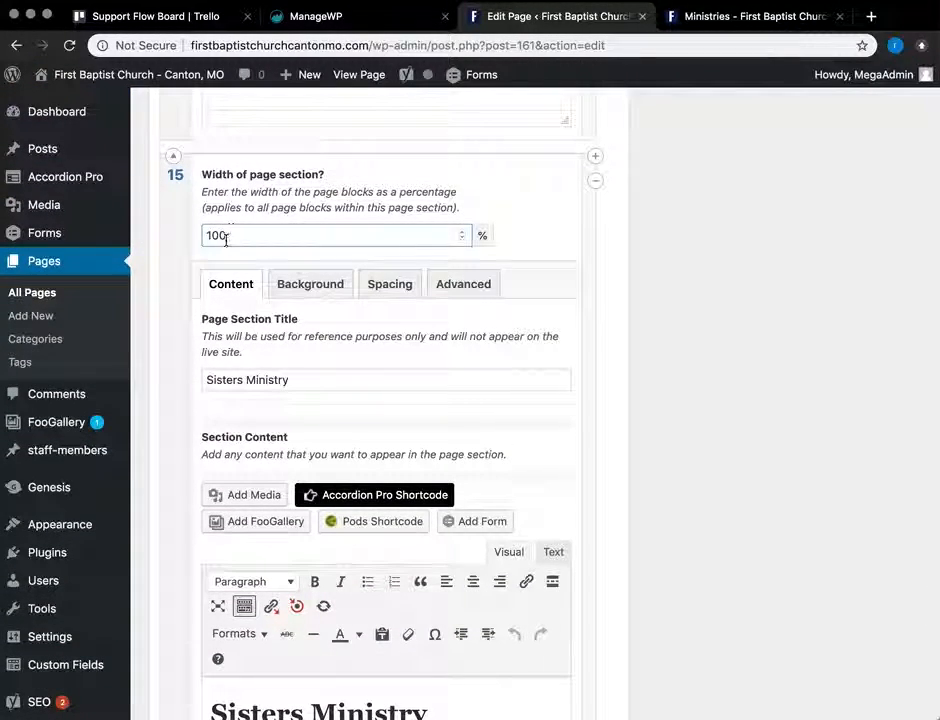
left_click(118, 272)
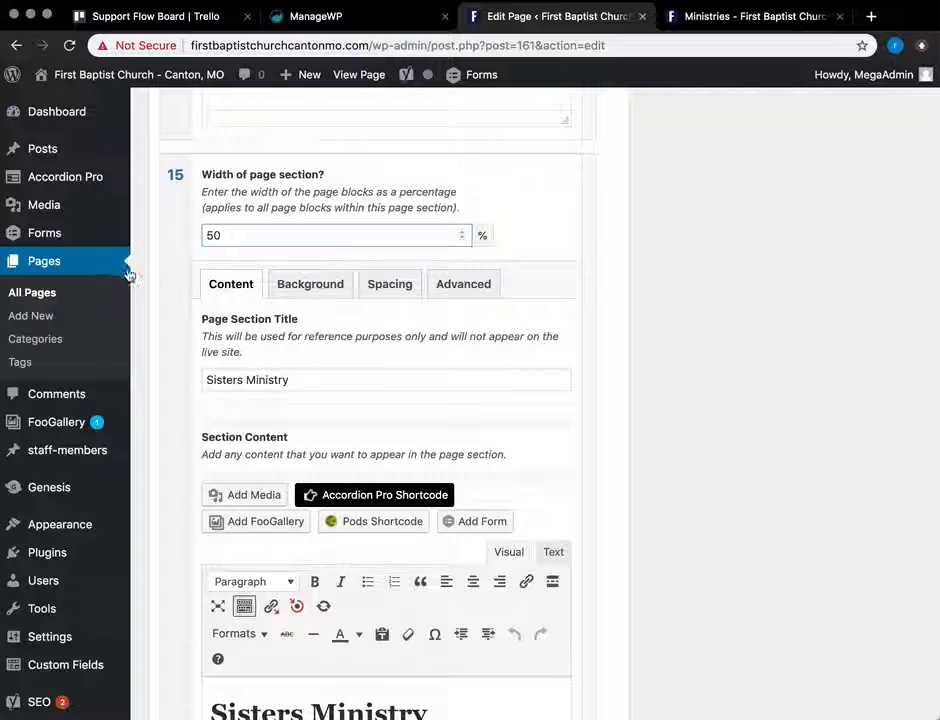
Step: Enter 50 as the page section title of the new section above Sisters Ministry and write "Easter Video" as its content
scroll(167, 272, "up", 7)
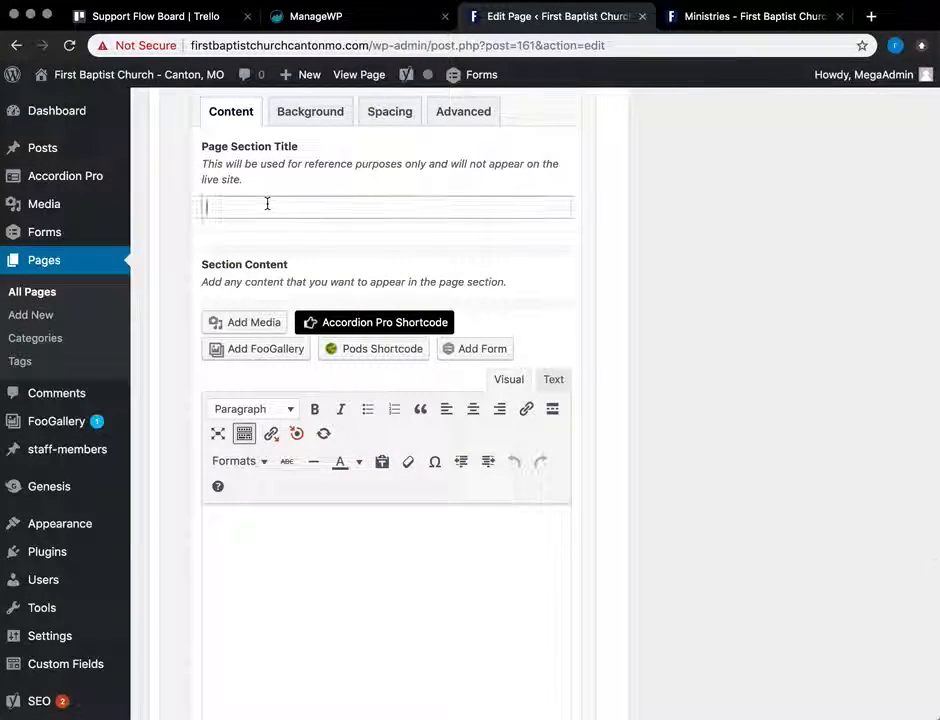
left_click(311, 600)
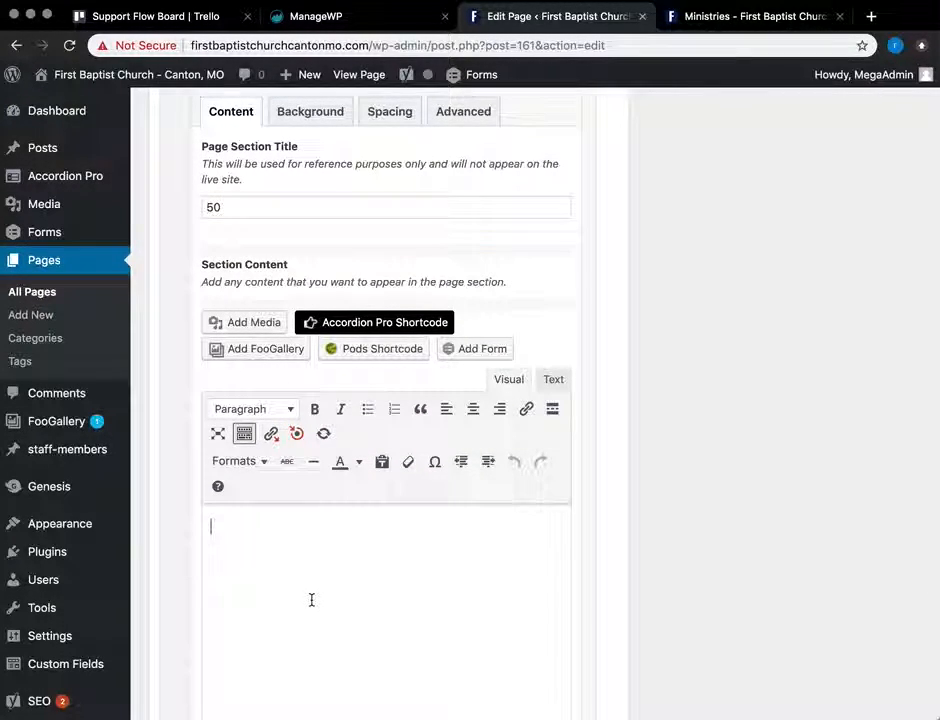
scroll(177, 414, "down", 9)
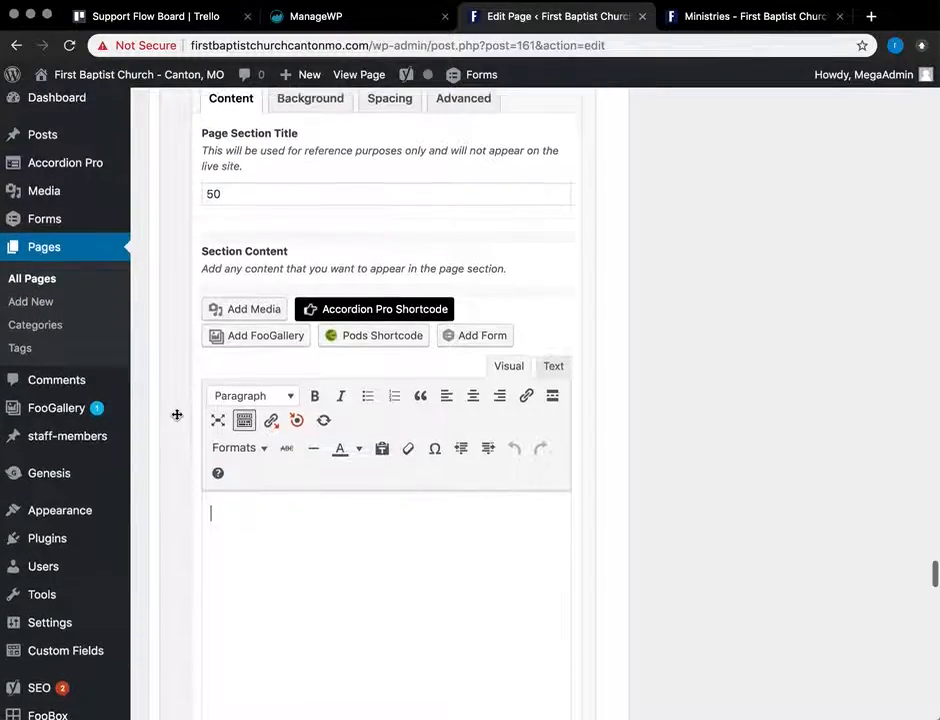
scroll(177, 414, "down", 3)
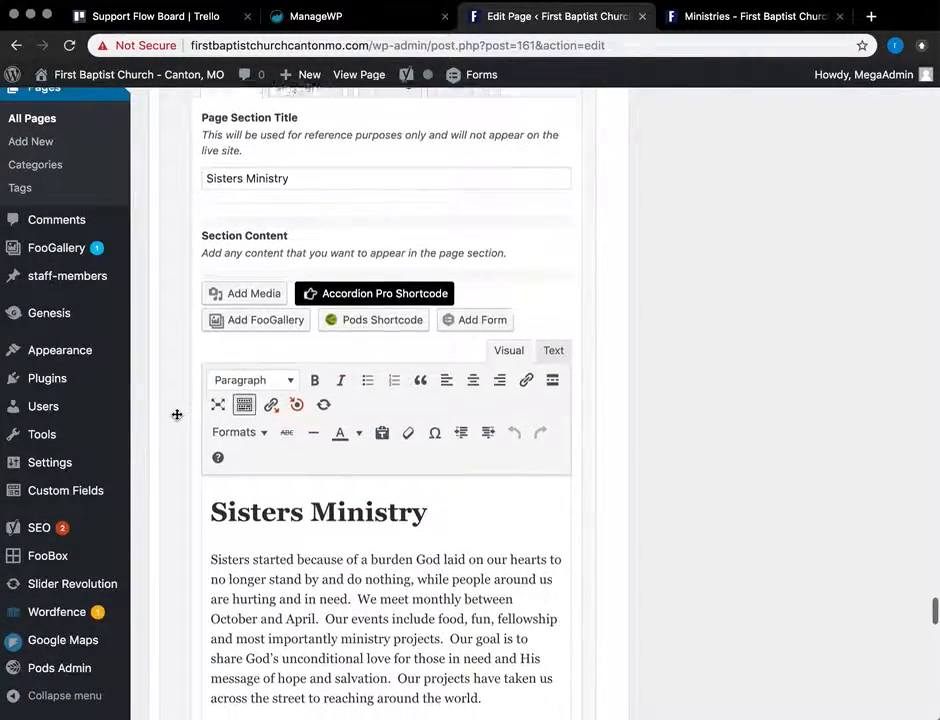
scroll(349, 500, "up", 8)
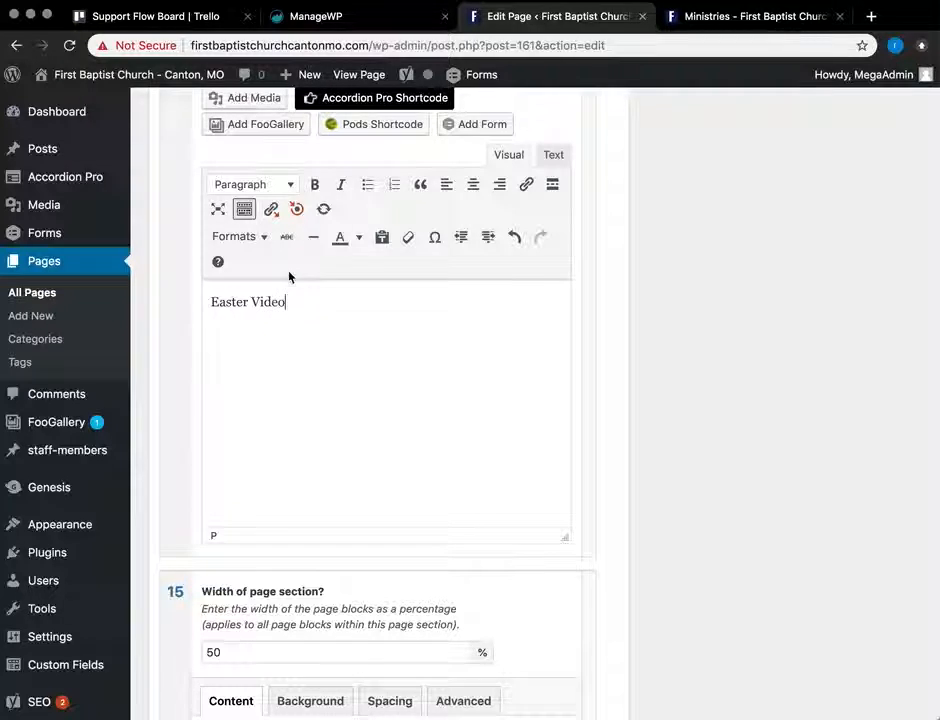
Step: Format the "Easter Video" text as Heading 1 and compare it with the heading style of the Sisters Ministry section
left_click_drag(289, 301, 210, 301)
scroll(269, 336, "up", 3)
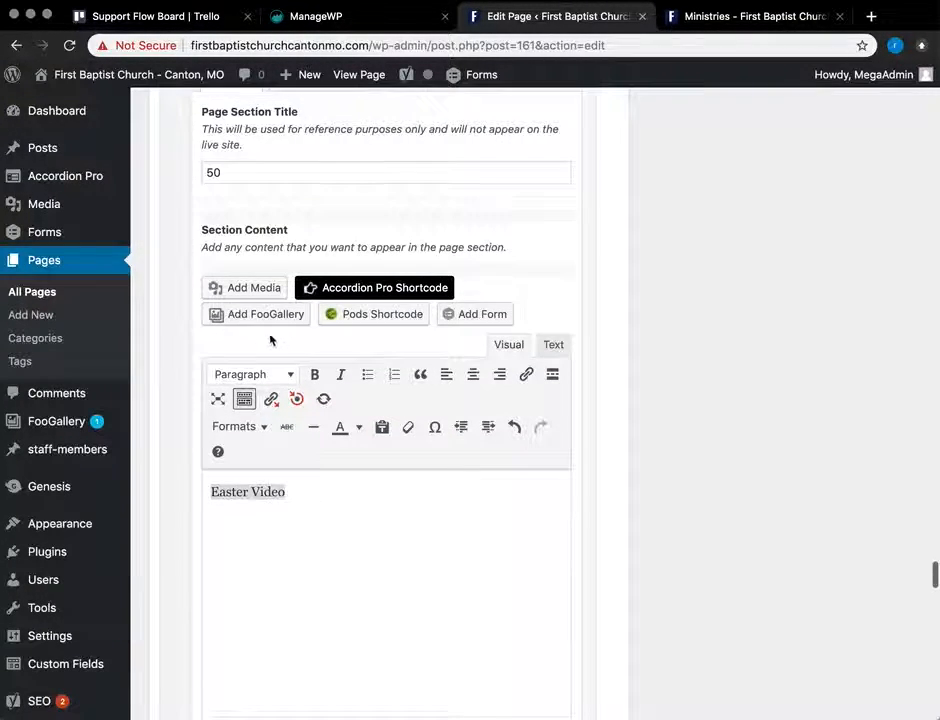
left_click(290, 375)
left_click(282, 434)
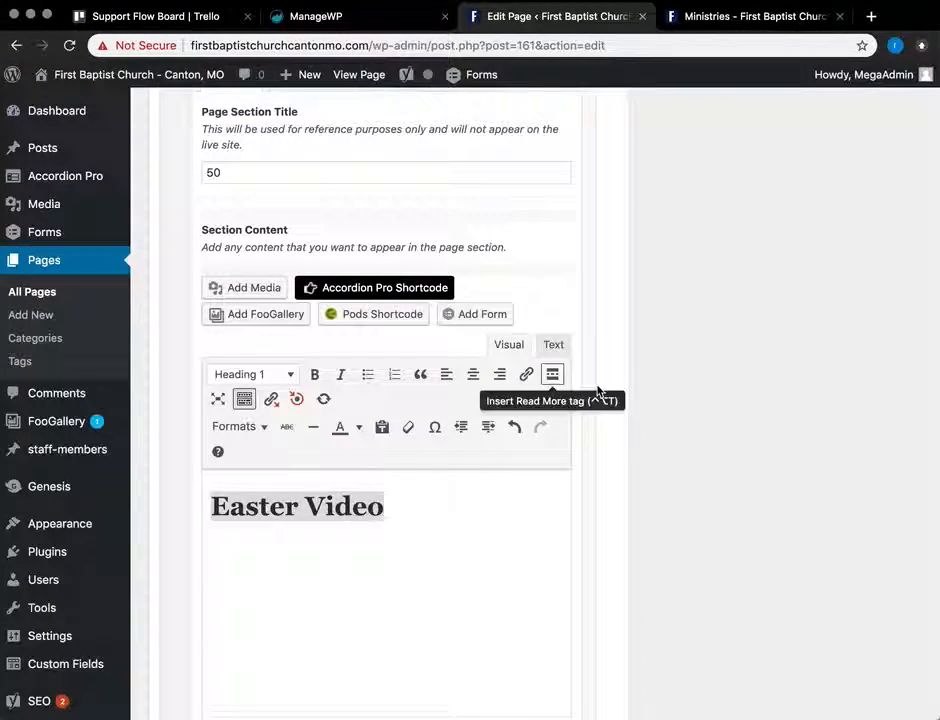
scroll(597, 390, "down", 6)
scroll(597, 390, "down", 4)
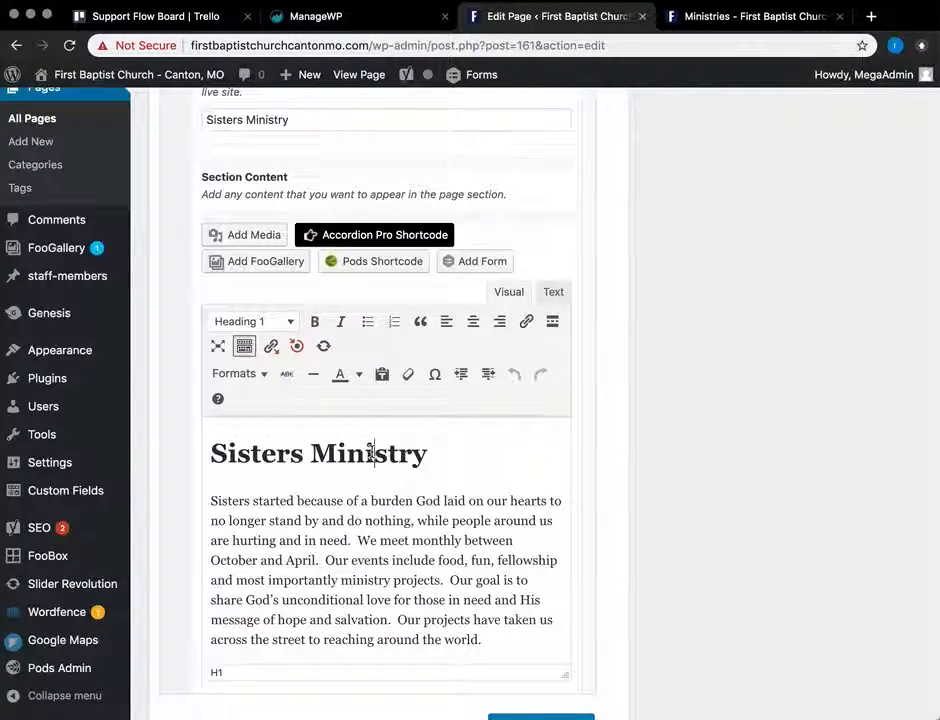
scroll(610, 396, "up", 10)
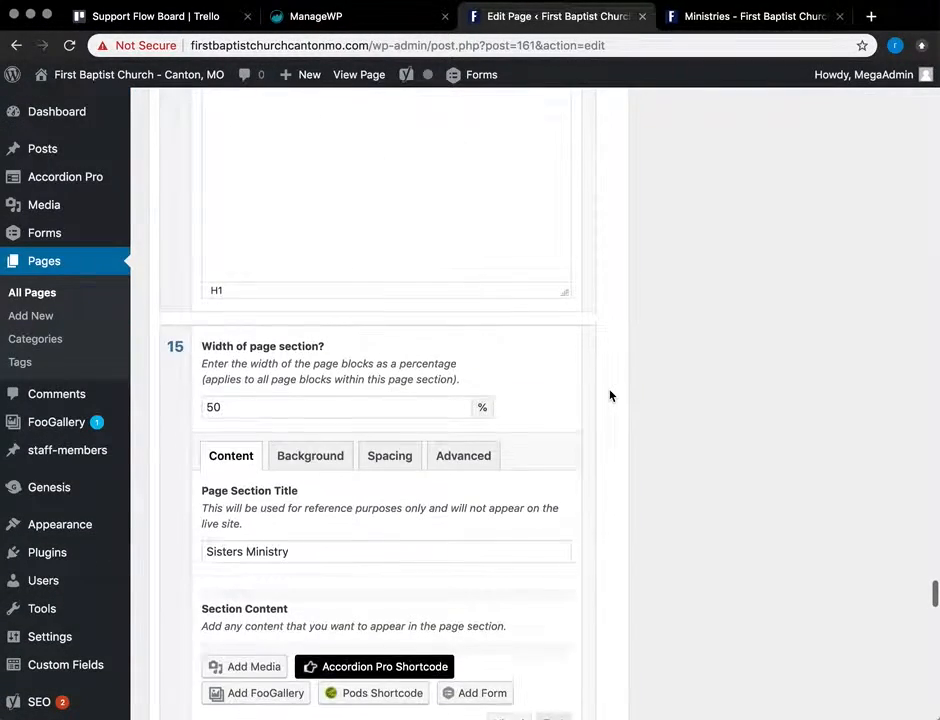
Step: Insert the video FBC-Revelation-Song-Easter-Skit.mp4 from the media library on a new line below the Easter Video heading
left_click(441, 514)
key("Return")
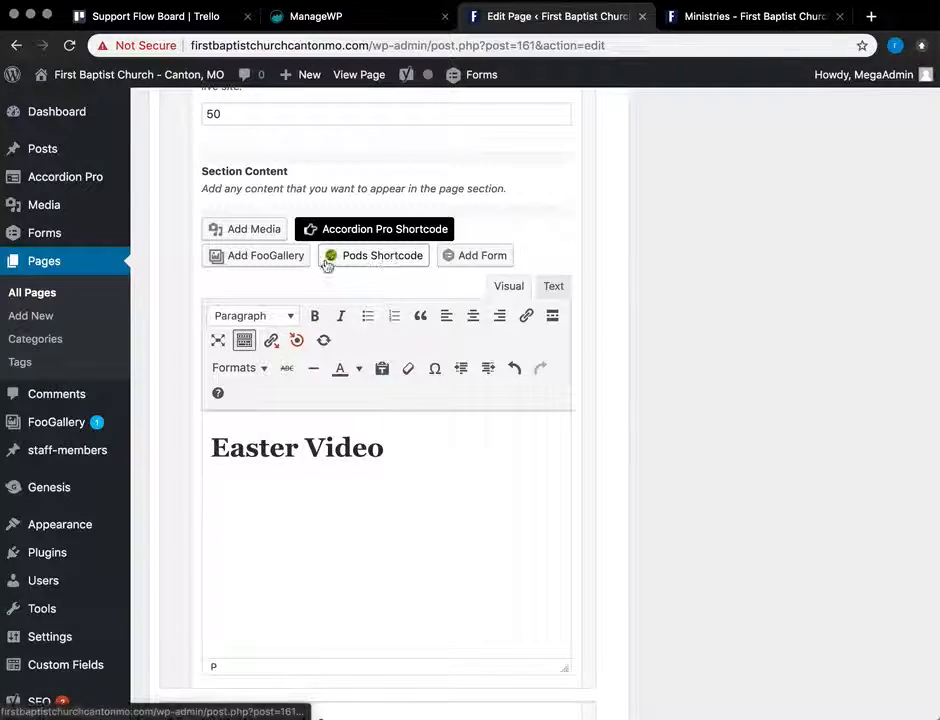
left_click(267, 235)
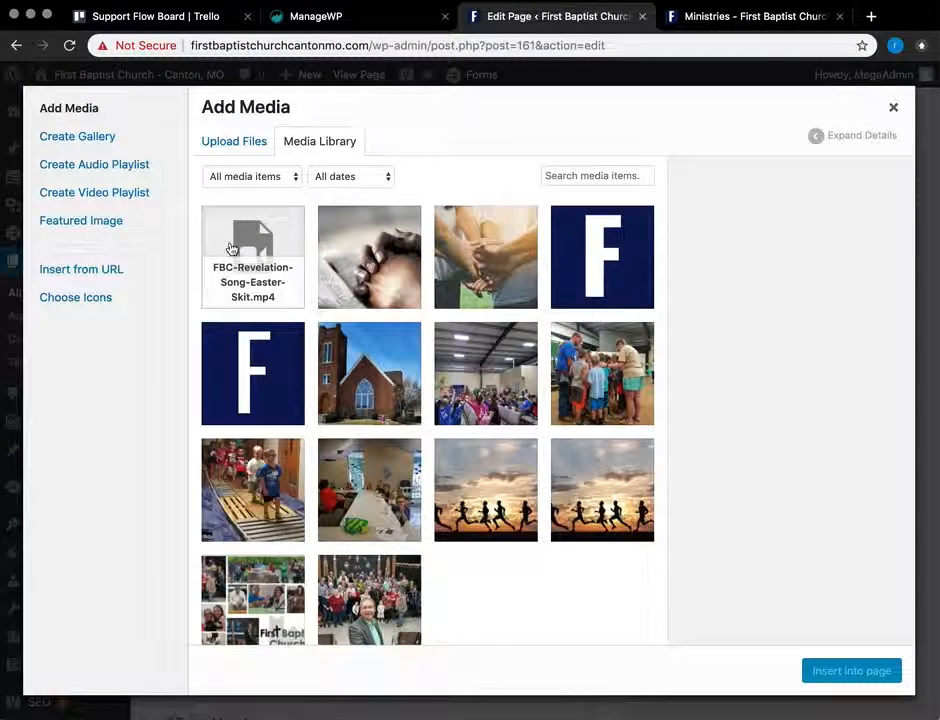
left_click(218, 216)
left_click(841, 672)
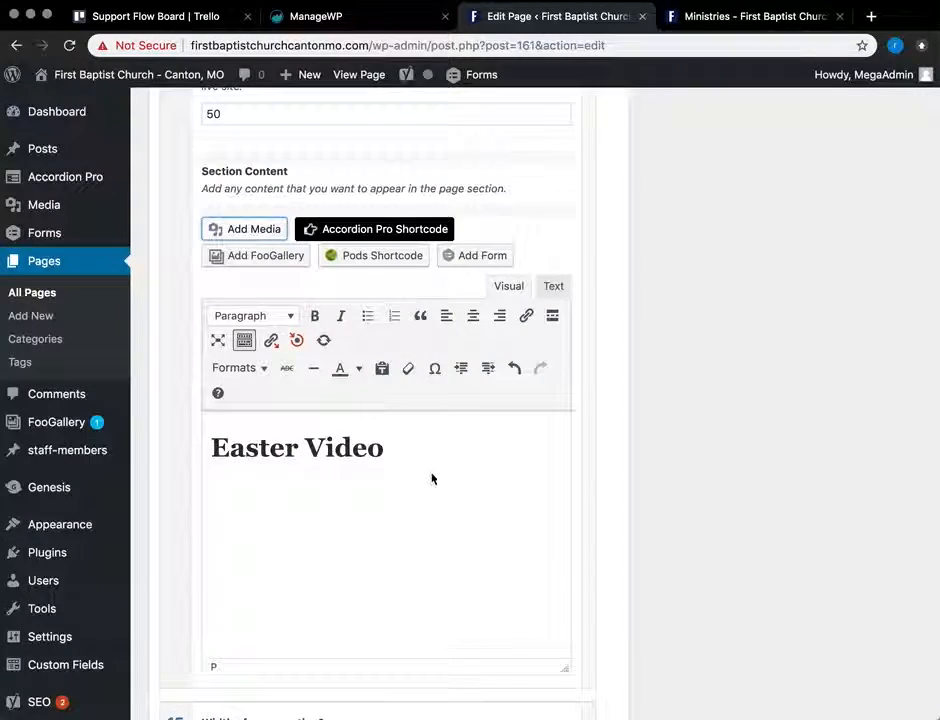
Step: Preview the Ministries page changes and examine the layout of the Easter Video section and the sections around it
scroll(594, 533, "up", 10)
scroll(594, 533, "up", 15)
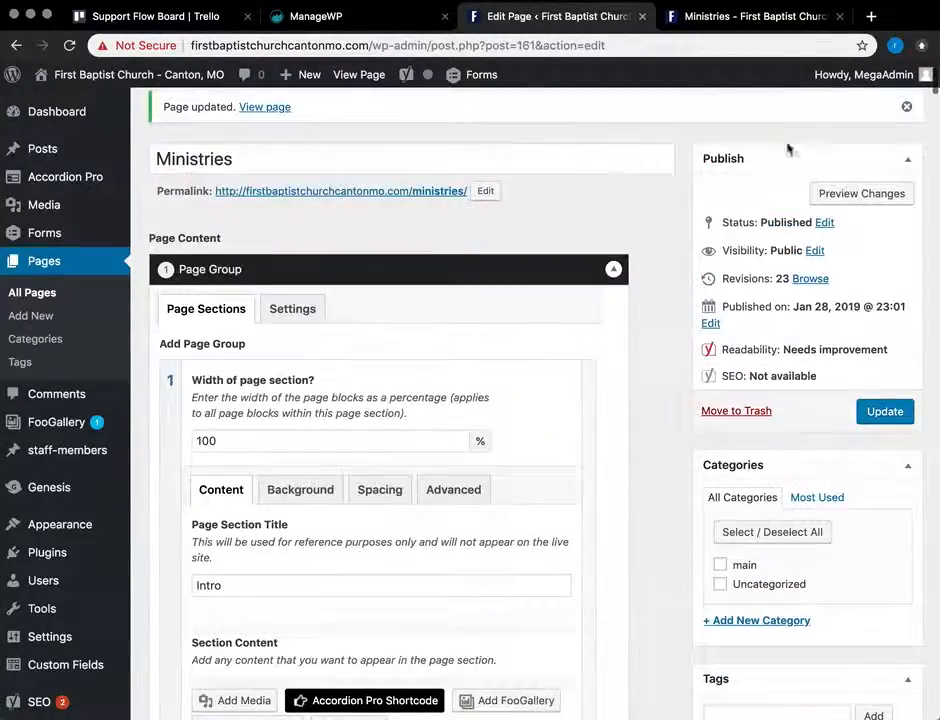
left_click(873, 195)
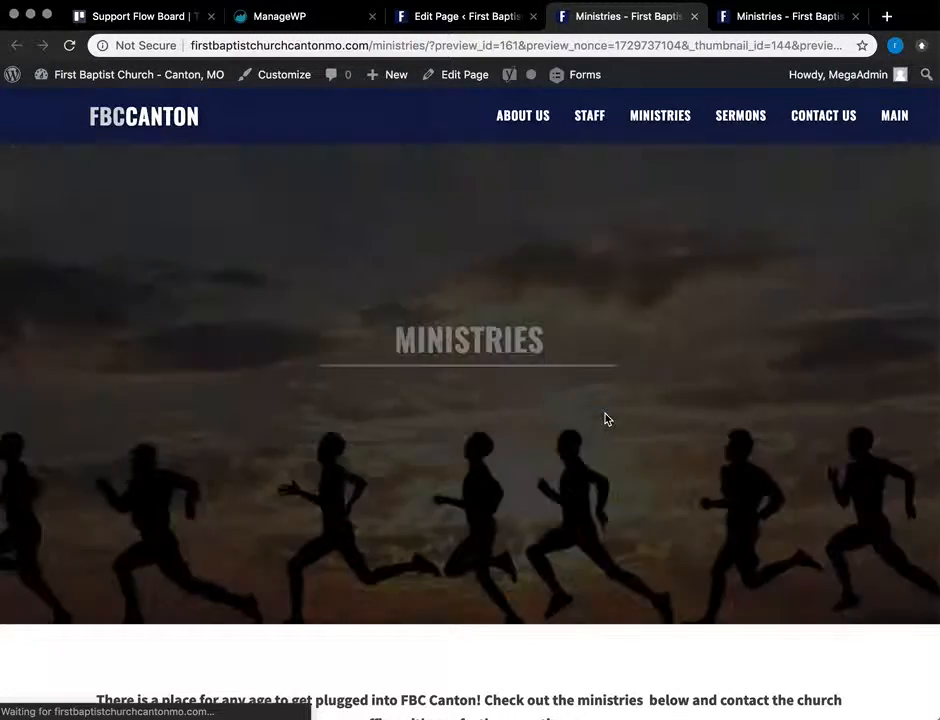
scroll(606, 419, "down", 10)
scroll(606, 419, "down", 15)
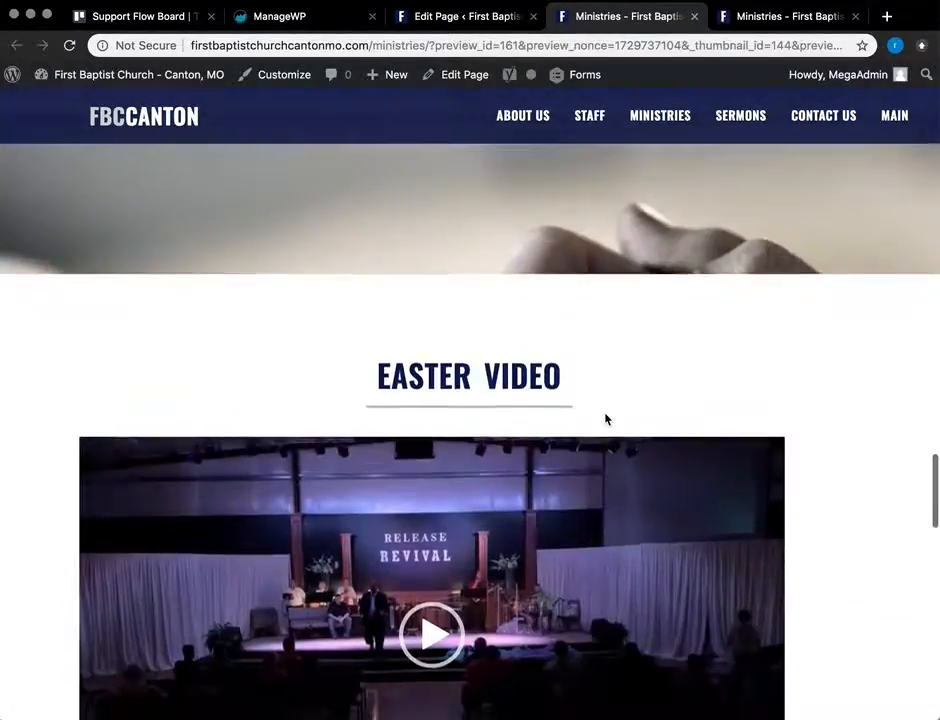
scroll(606, 419, "down", 2)
scroll(606, 419, "up", 5)
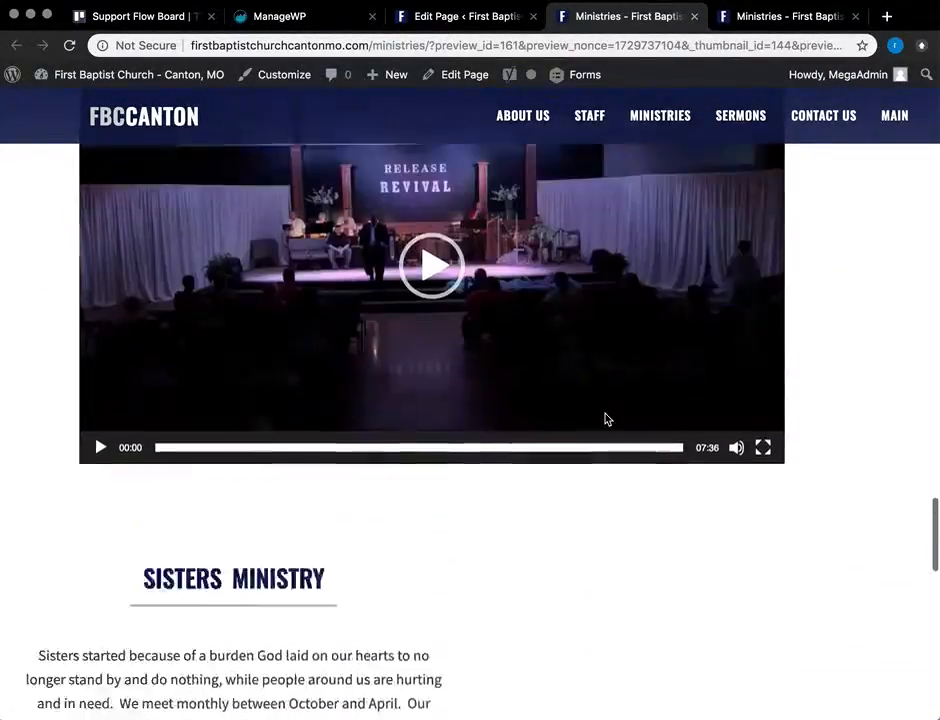
scroll(604, 420, "up", 2)
scroll(604, 420, "down", 1)
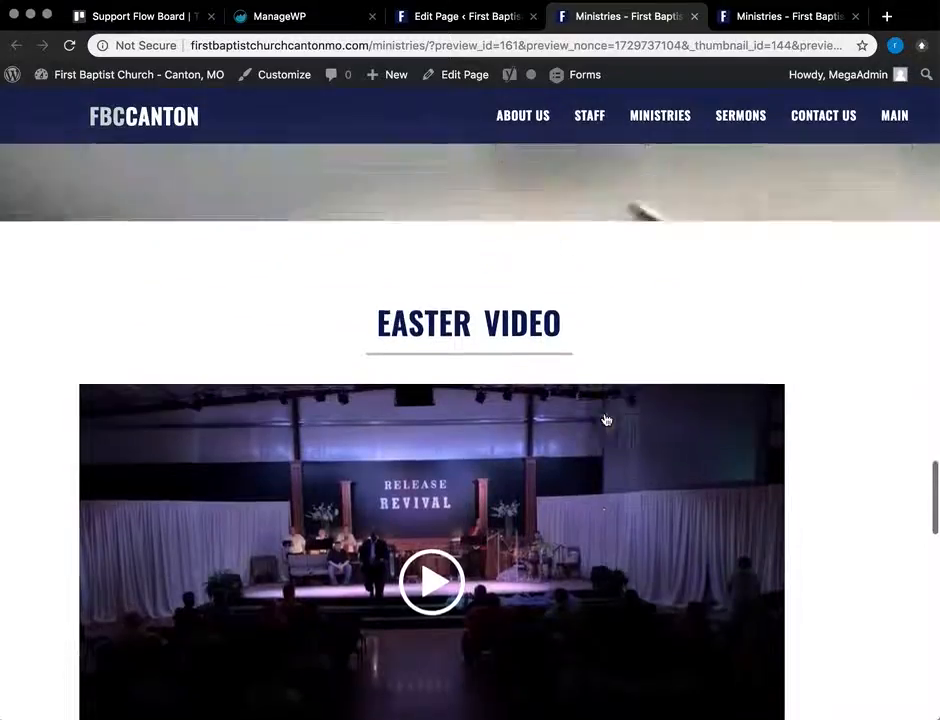
scroll(604, 420, "up", 2)
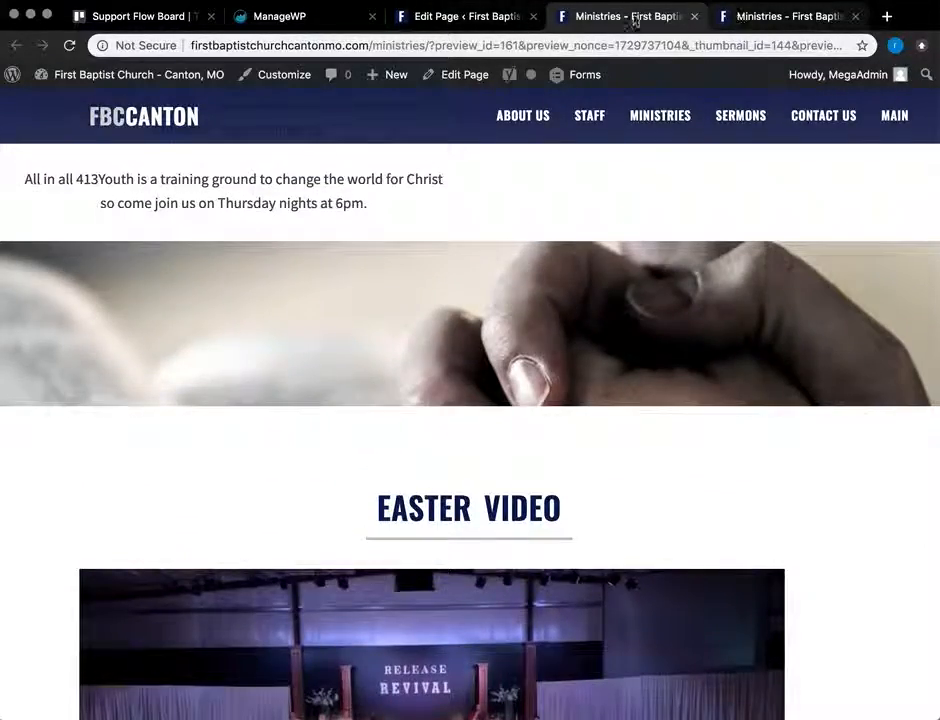
Step: In the Ministries editor, change the new section's page section title to "Easter Video" and its width to 50%
left_click(455, 18)
scroll(493, 464, "down", 10)
scroll(493, 464, "down", 15)
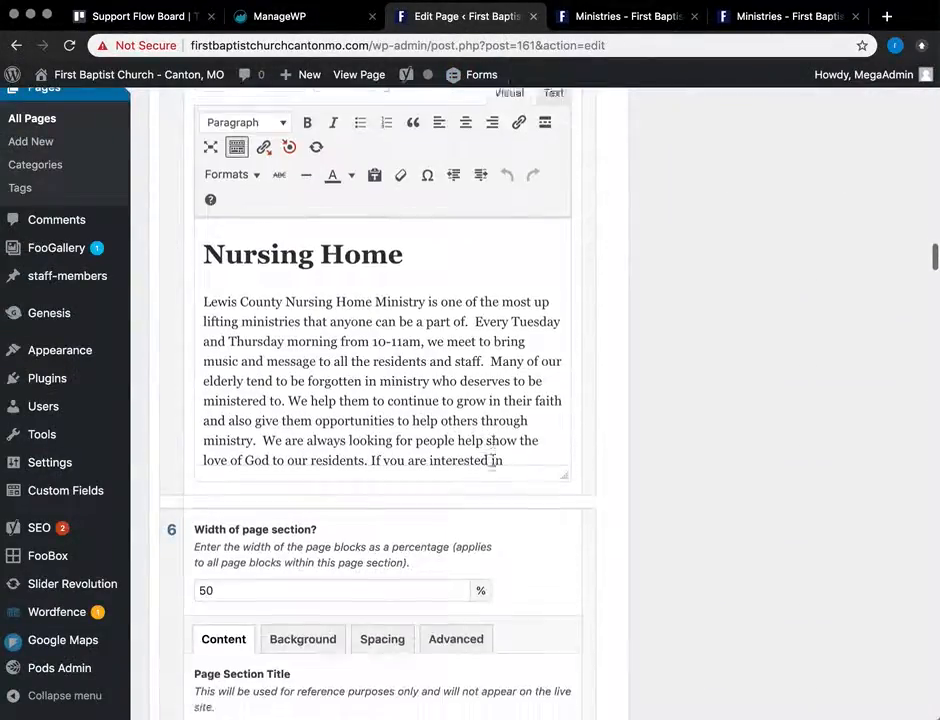
scroll(709, 539, "down", 15)
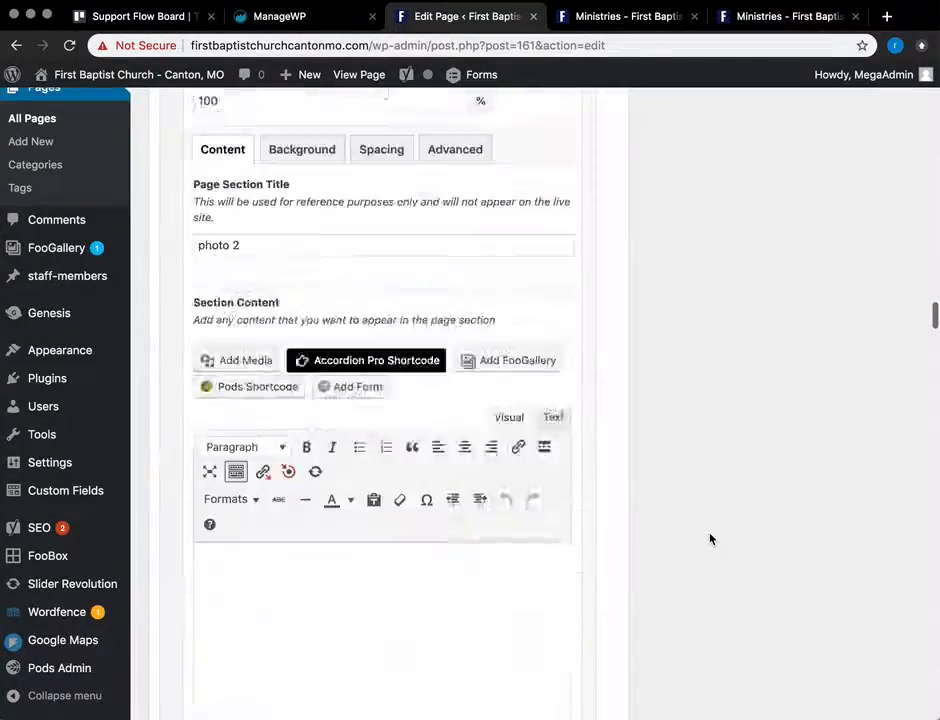
scroll(709, 539, "down", 15)
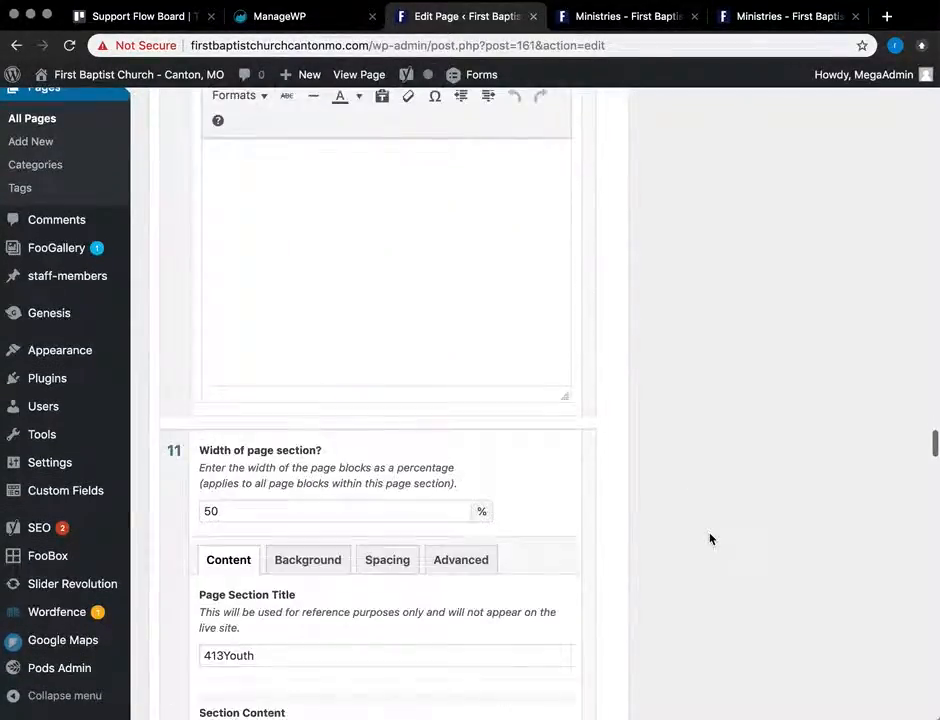
scroll(709, 539, "down", 15)
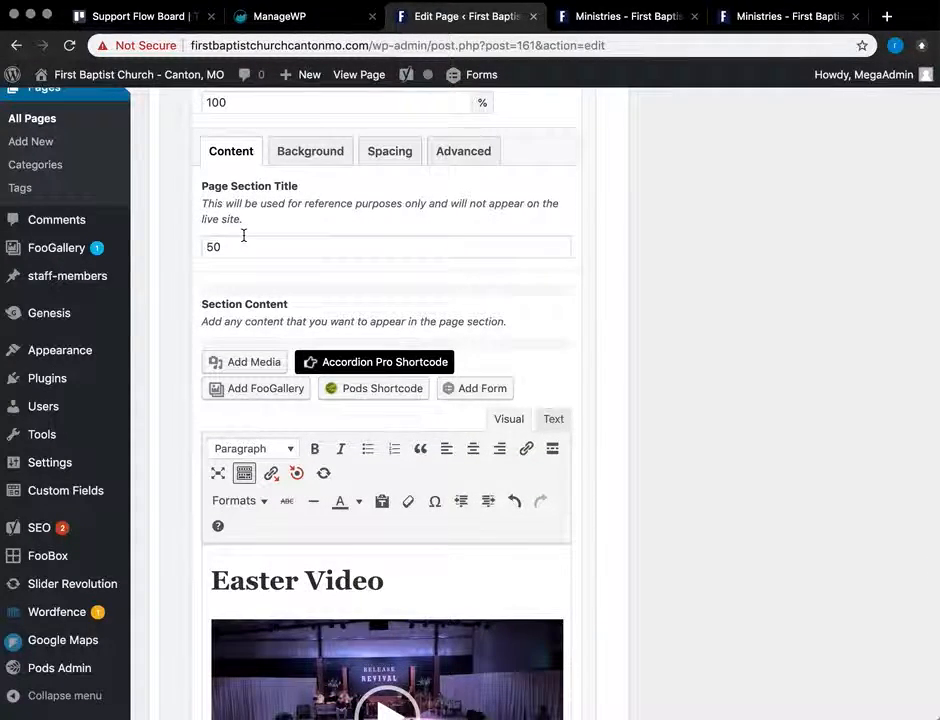
scroll(241, 300, "up", 2)
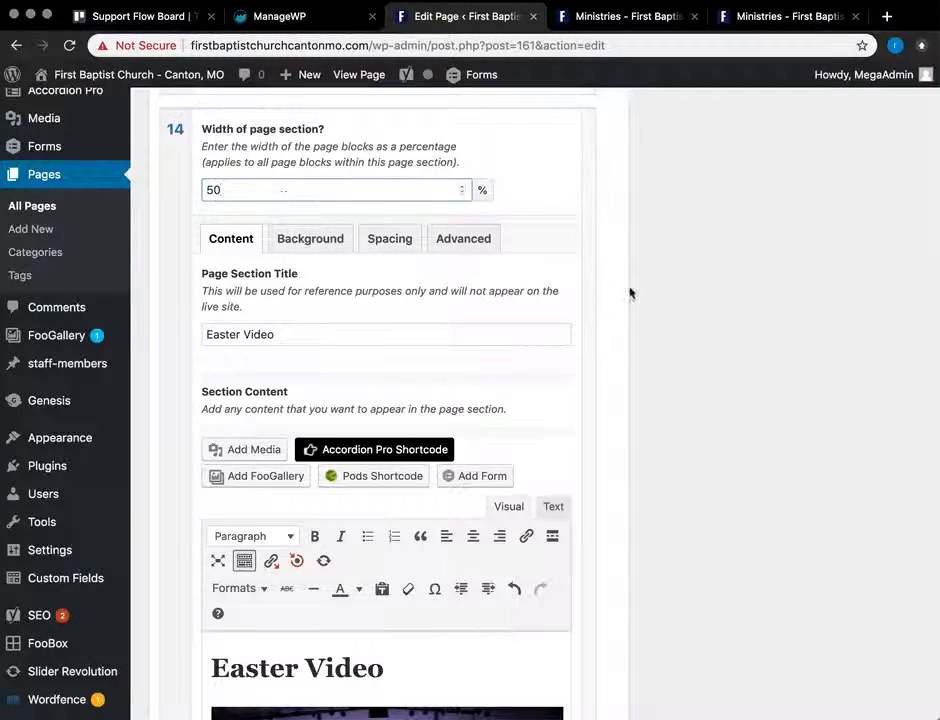
Step: Preview the changes again, checking the Easter Video section beside Sisters Ministry, the video in full screen, and the Ministries submenu
scroll(655, 310, "up", 20)
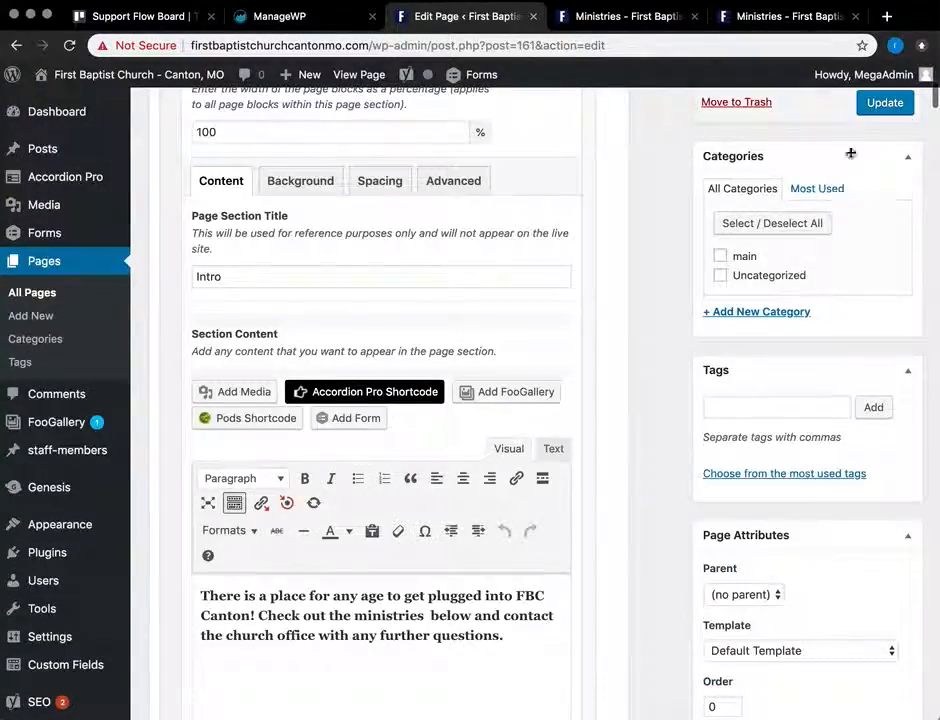
scroll(852, 151, "up", 5)
left_click(888, 315)
left_click(651, 24)
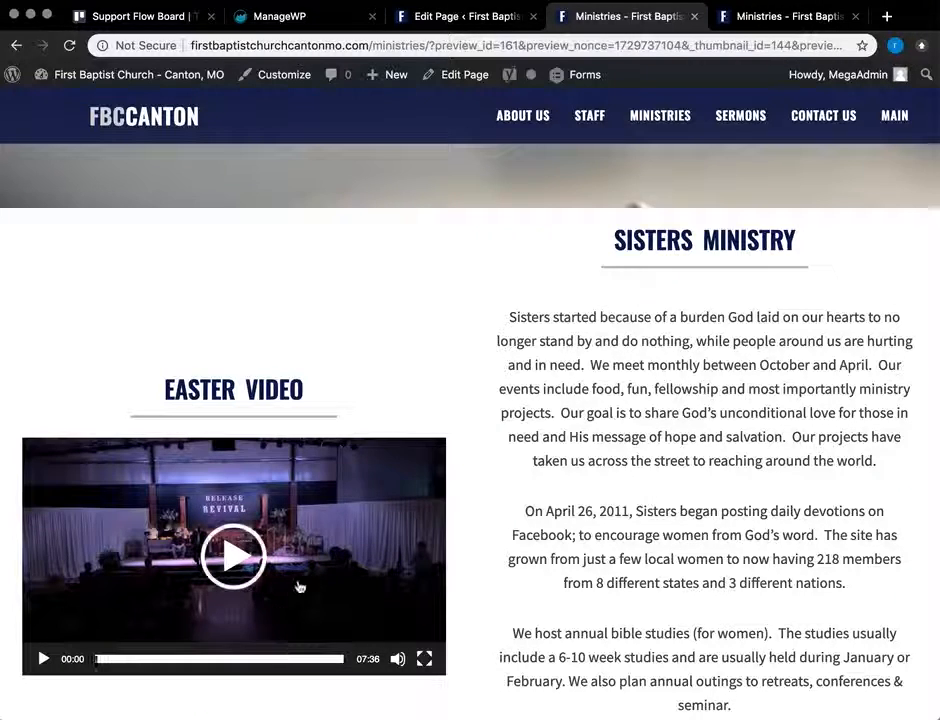
left_click(423, 657)
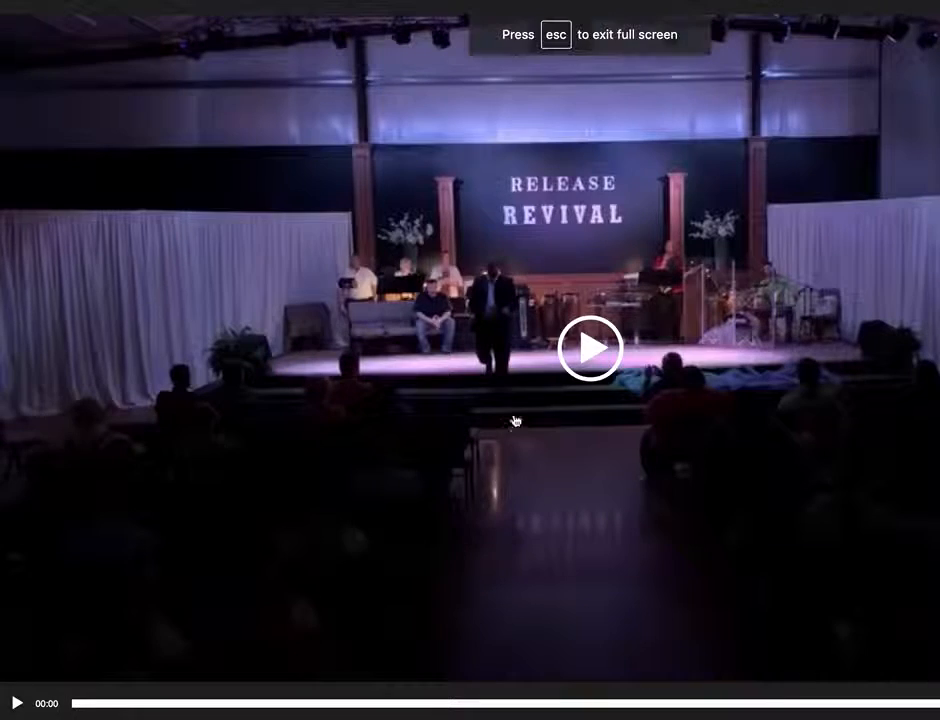
key("Escape")
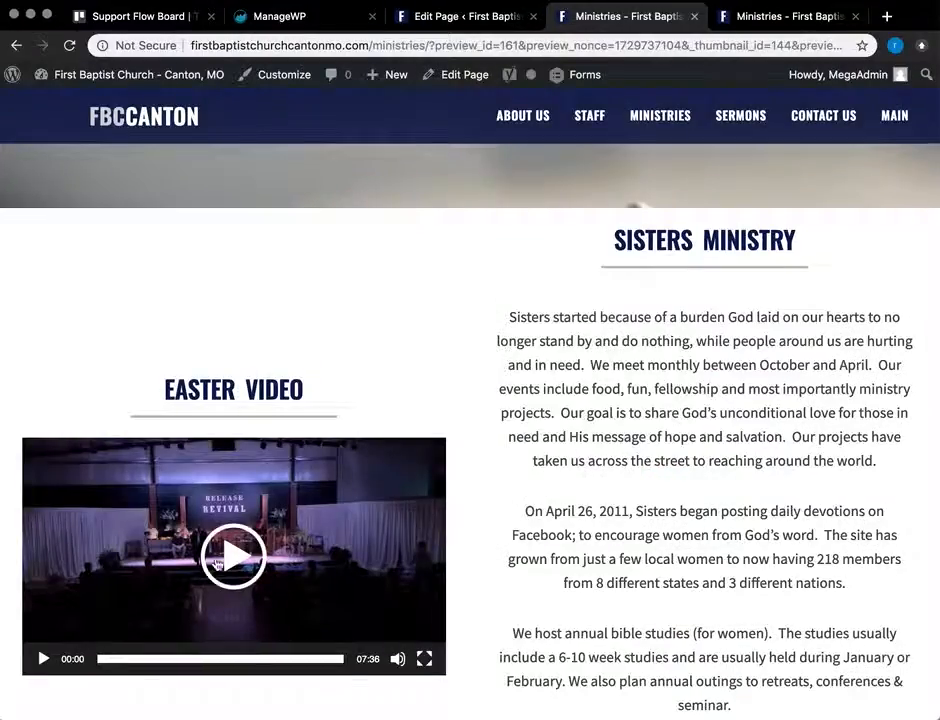
scroll(580, 408, "up", 20)
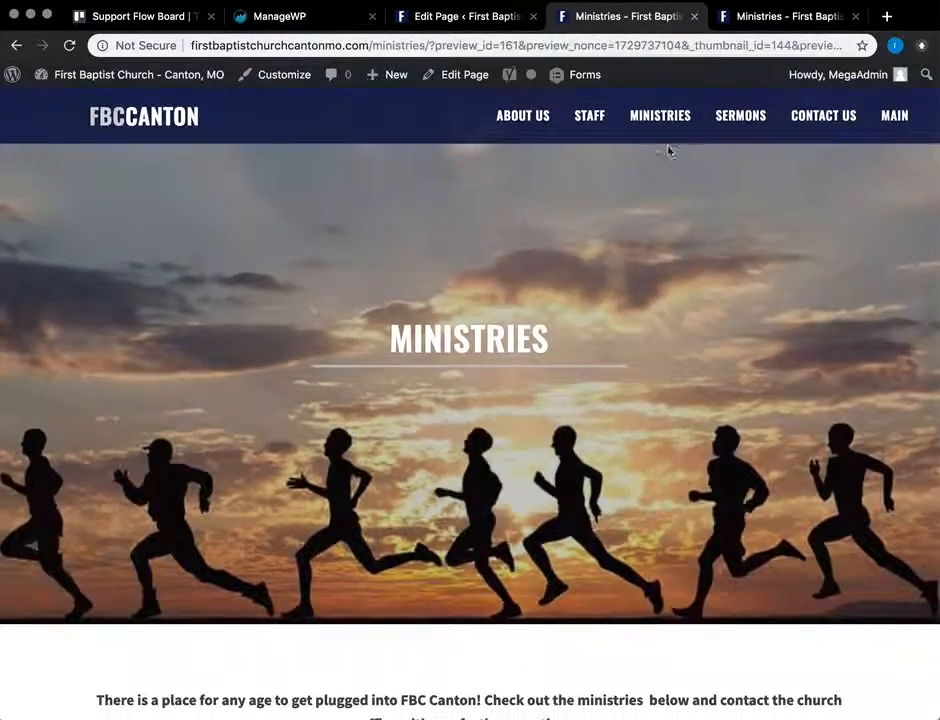
mouse_move(672, 115)
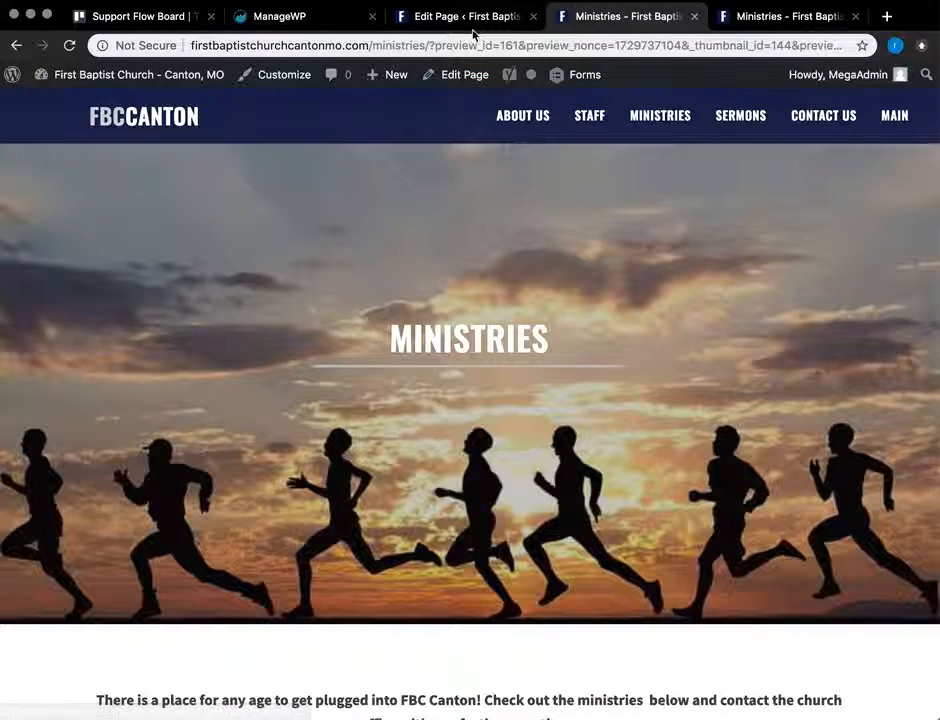
Step: Update the Ministries page, then recheck the Ministries submenu in the preview and close the preview
left_click(472, 20)
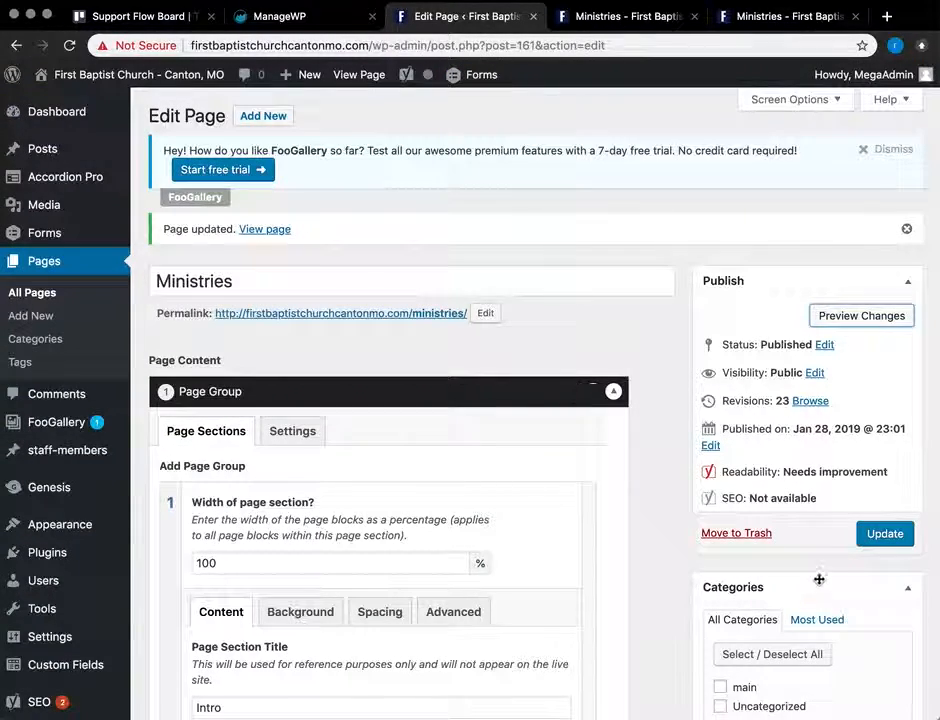
left_click(880, 535)
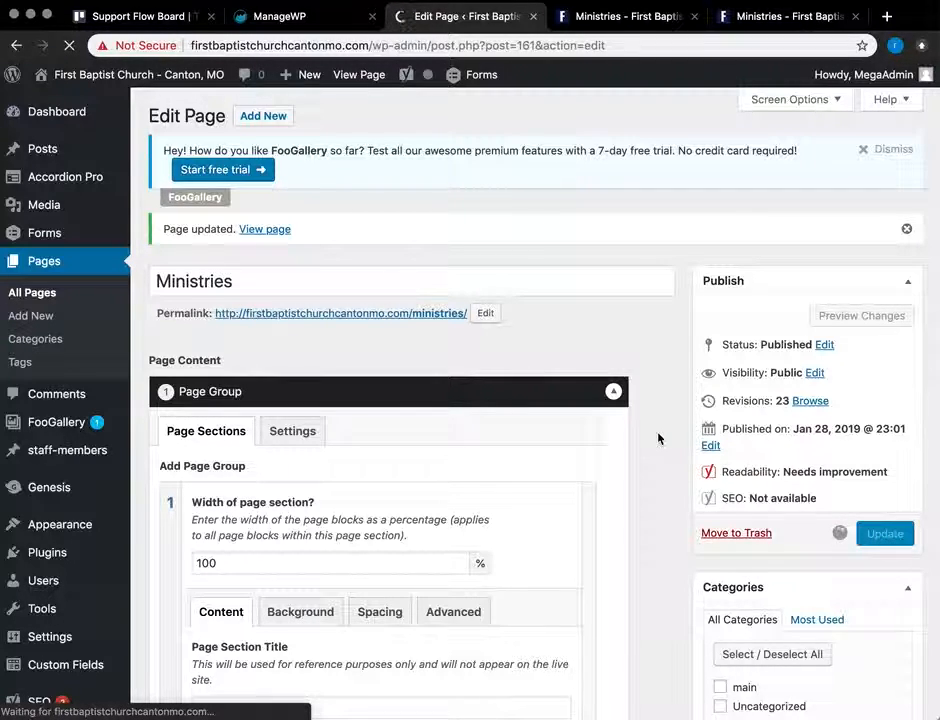
left_click(618, 26)
mouse_move(663, 120)
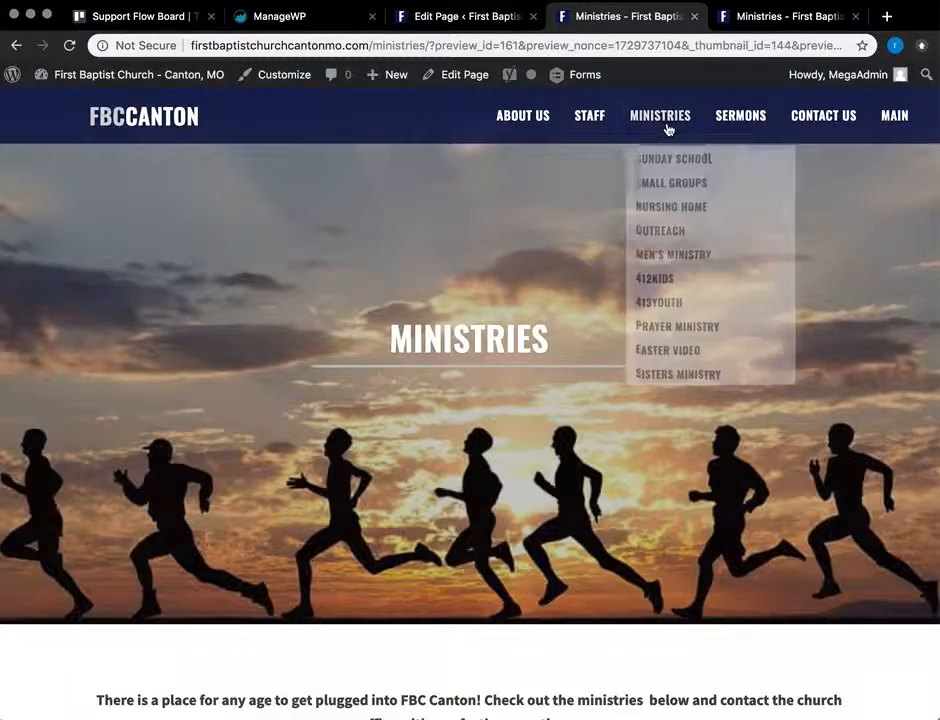
left_click(692, 18)
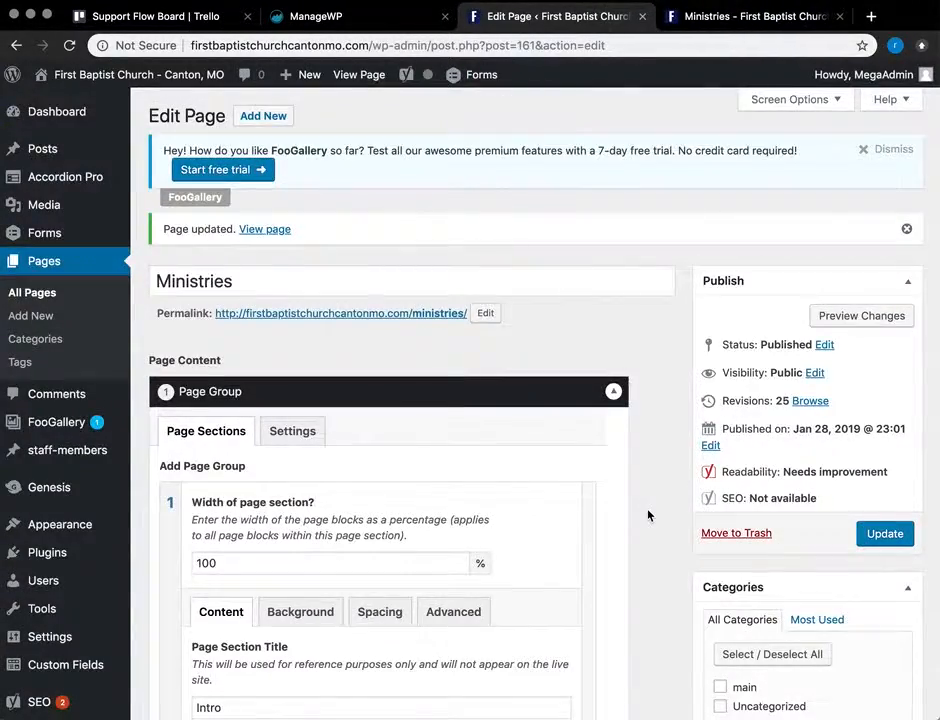
Step: Open the Easter Video section's advanced settings on the Ministries page and select its Menu Link field
scroll(648, 516, "down", 20)
scroll(648, 516, "down", 15)
scroll(648, 516, "up", 4)
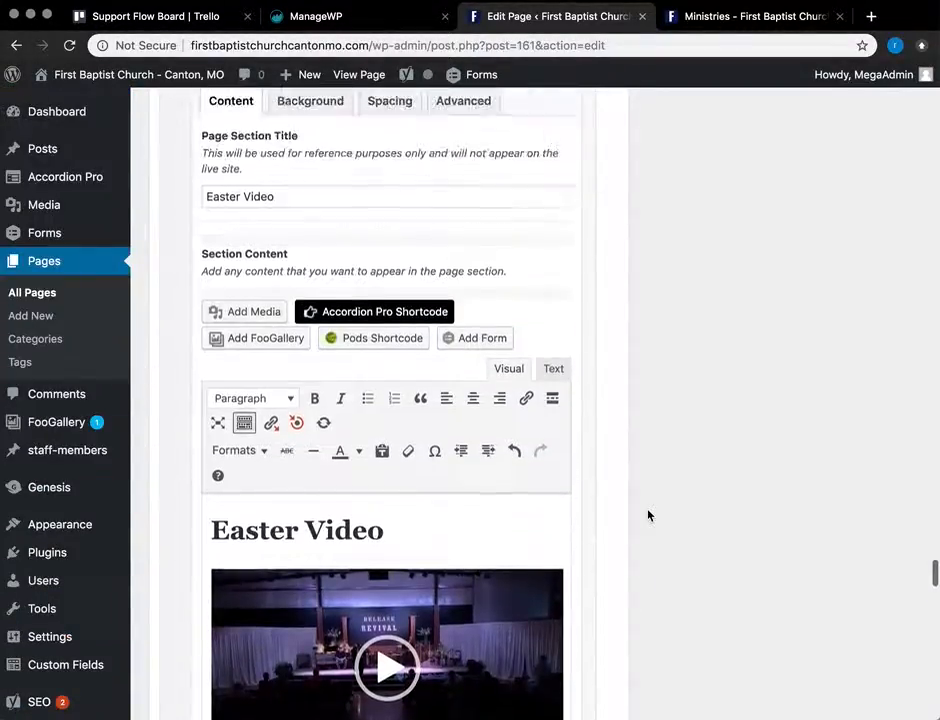
scroll(628, 445, "up", 1)
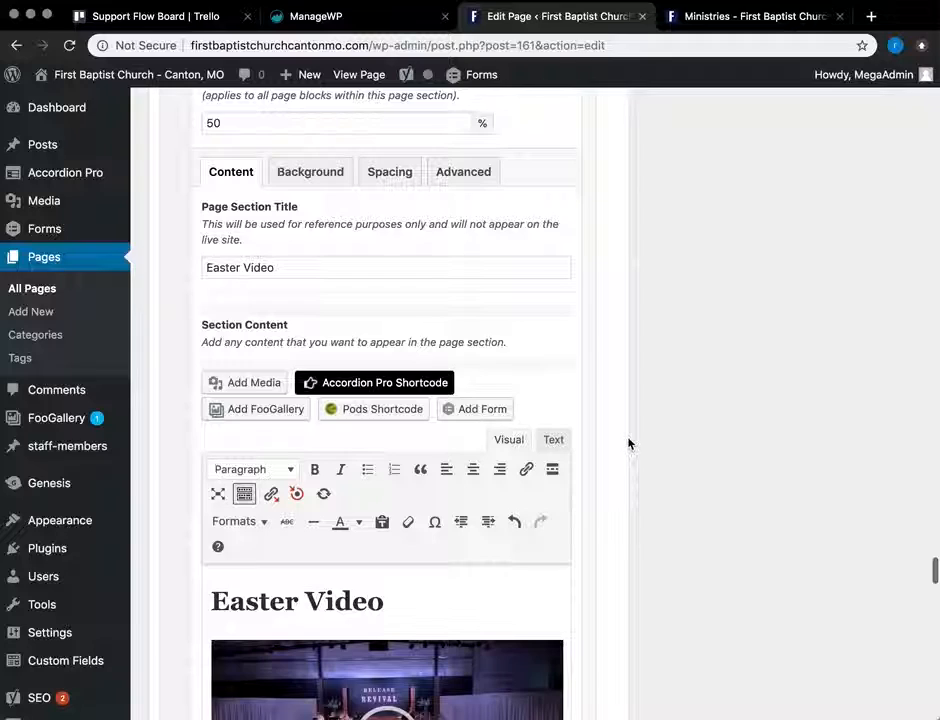
left_click(459, 178)
scroll(646, 428, "down", 4)
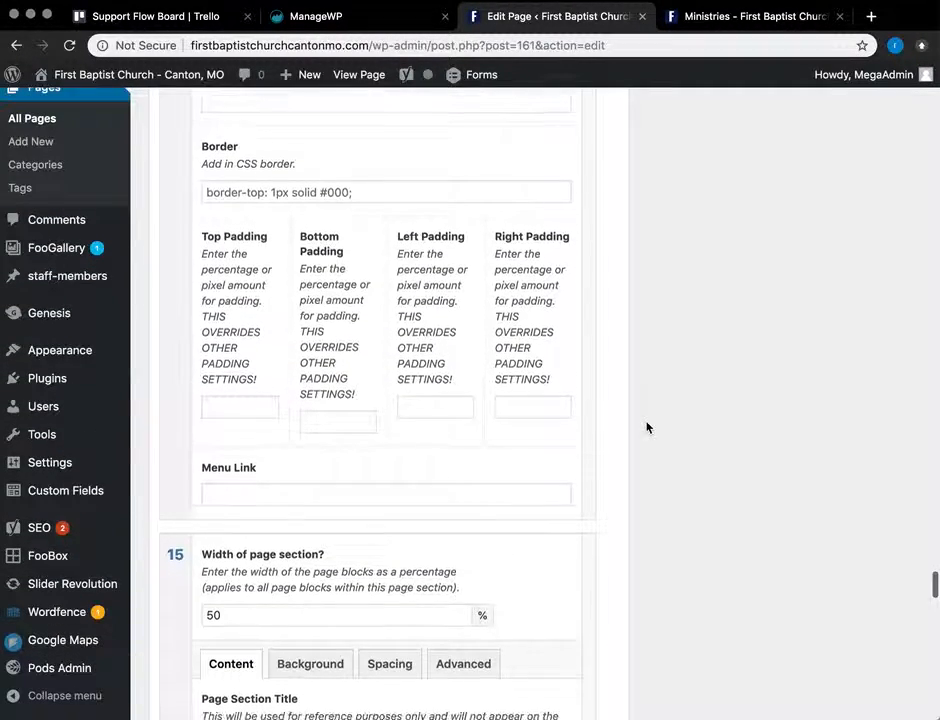
left_click(469, 491)
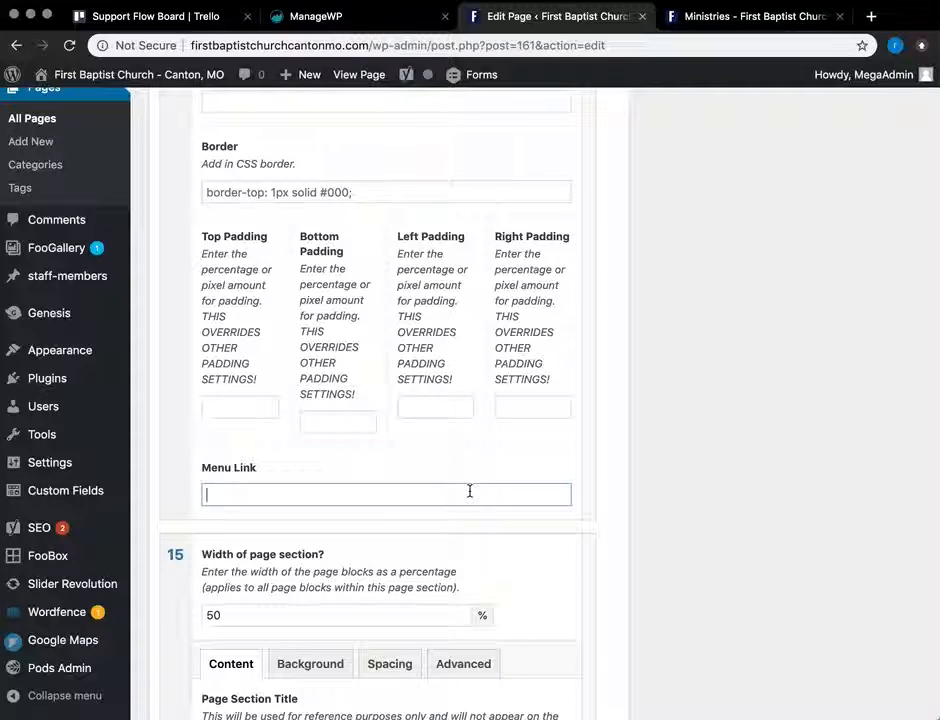
Step: Check the Menu Link in the Sisters Ministry section's advanced settings for the naming format in use
scroll(469, 491, "down", 5)
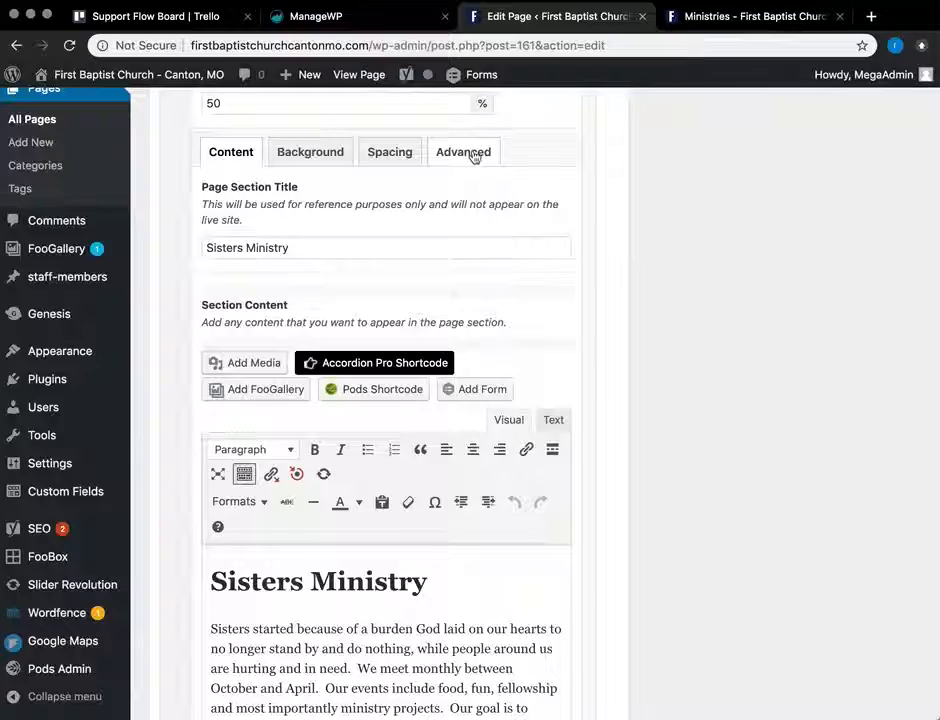
left_click(463, 152)
scroll(585, 480, "down", 7)
scroll(582, 481, "up", 4)
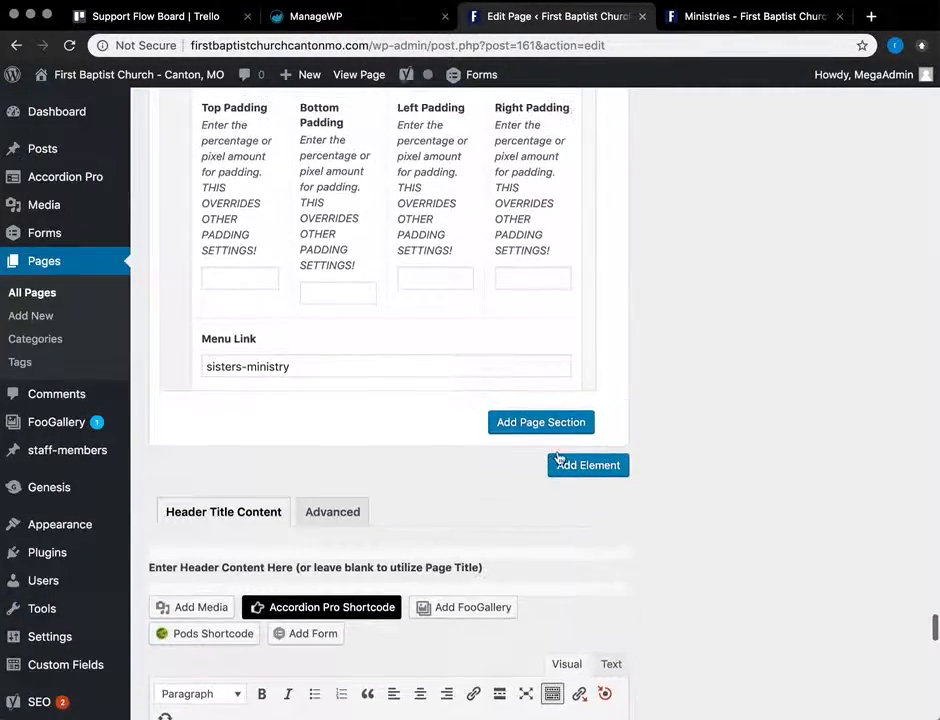
scroll(207, 372, "up", 10)
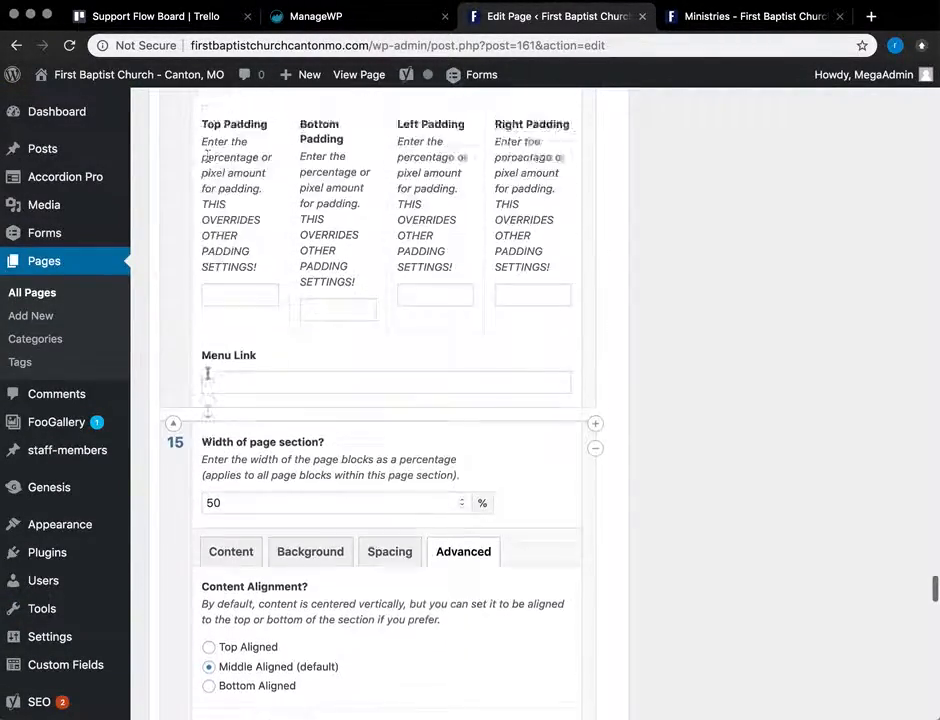
Step: Set the Easter Video section's Menu Link to "easter" and update the Ministries page
scroll(254, 514, "down", 3)
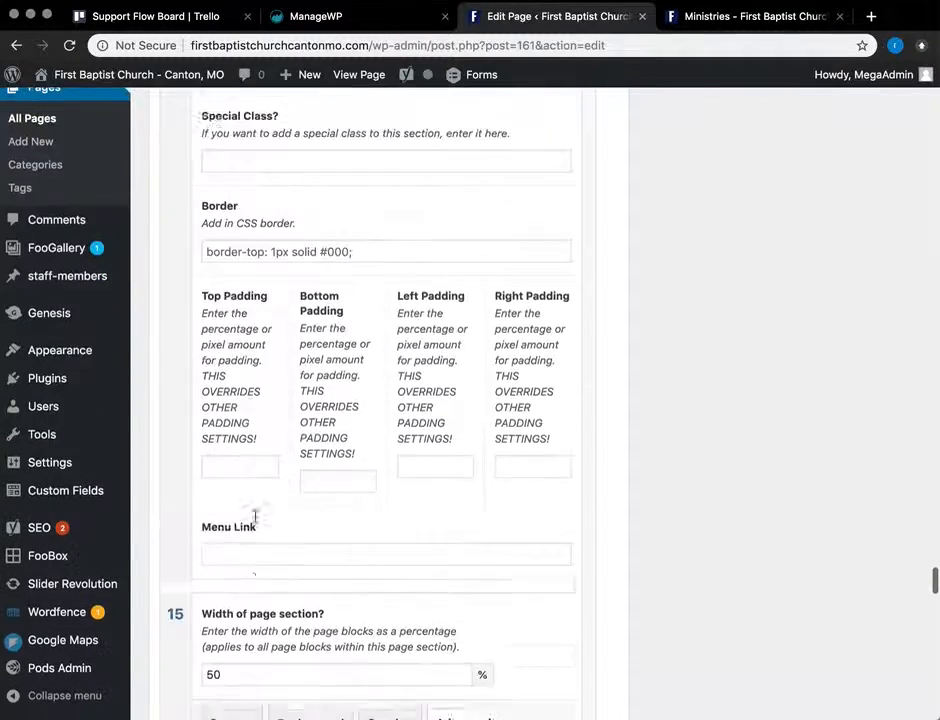
left_click(267, 469)
type("easter")
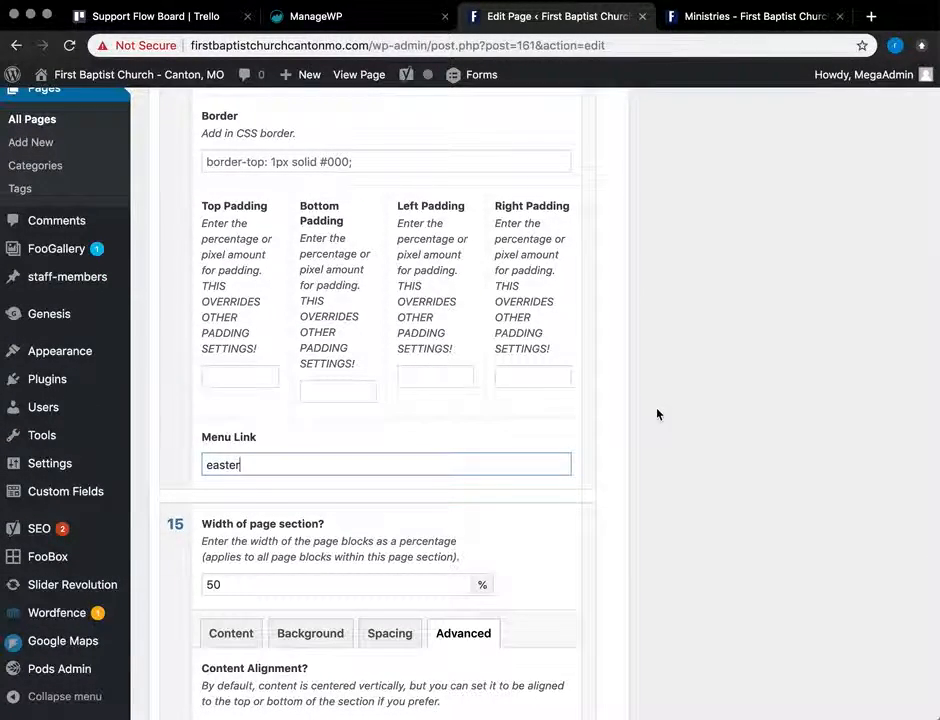
scroll(657, 414, "up", 20)
scroll(657, 414, "up", 15)
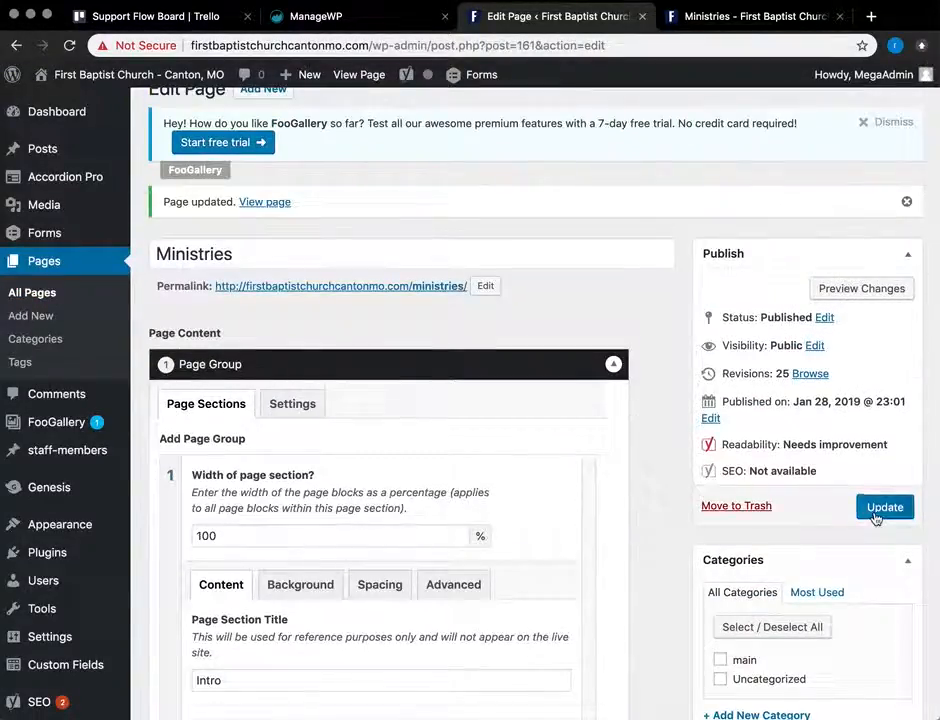
left_click(884, 507)
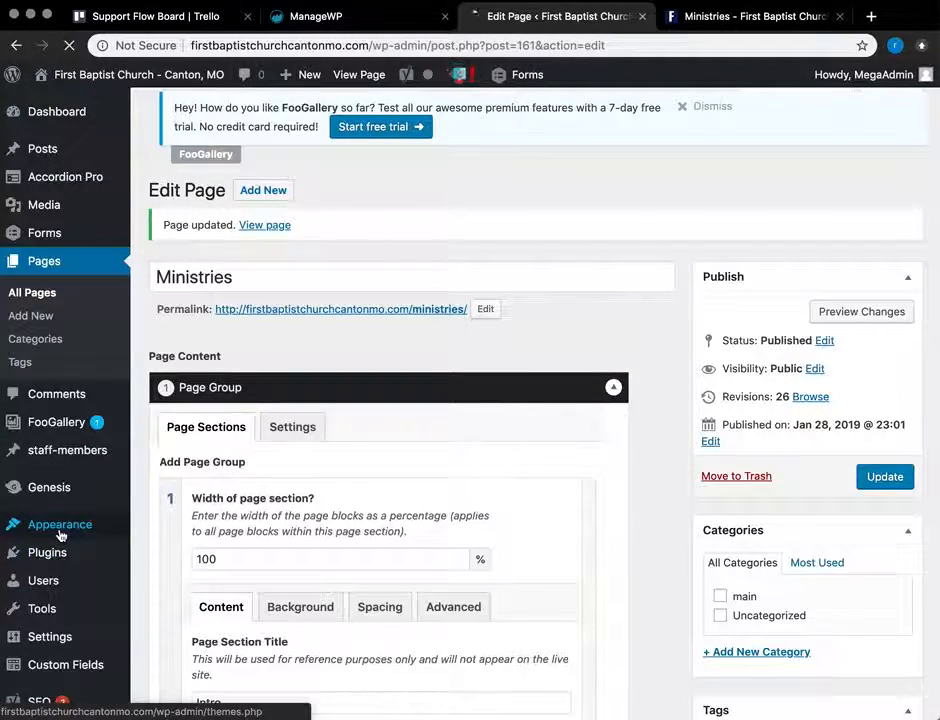
Step: Try to open the site's menu editor, stay on the Ministries page instead, and update the page again
scroll(60, 533, "down", 3)
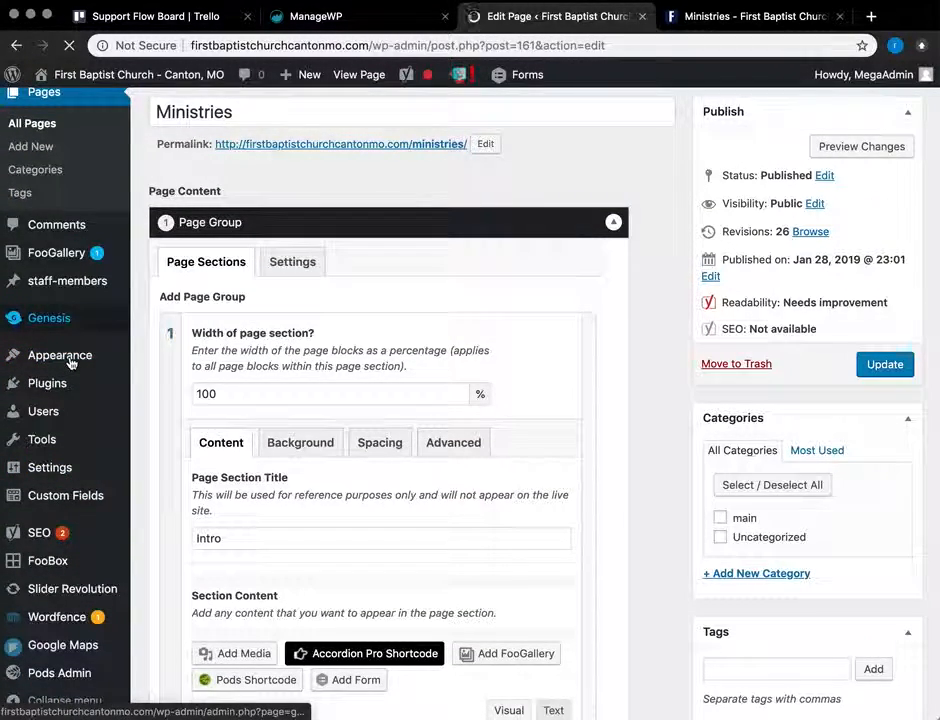
mouse_move(70, 363)
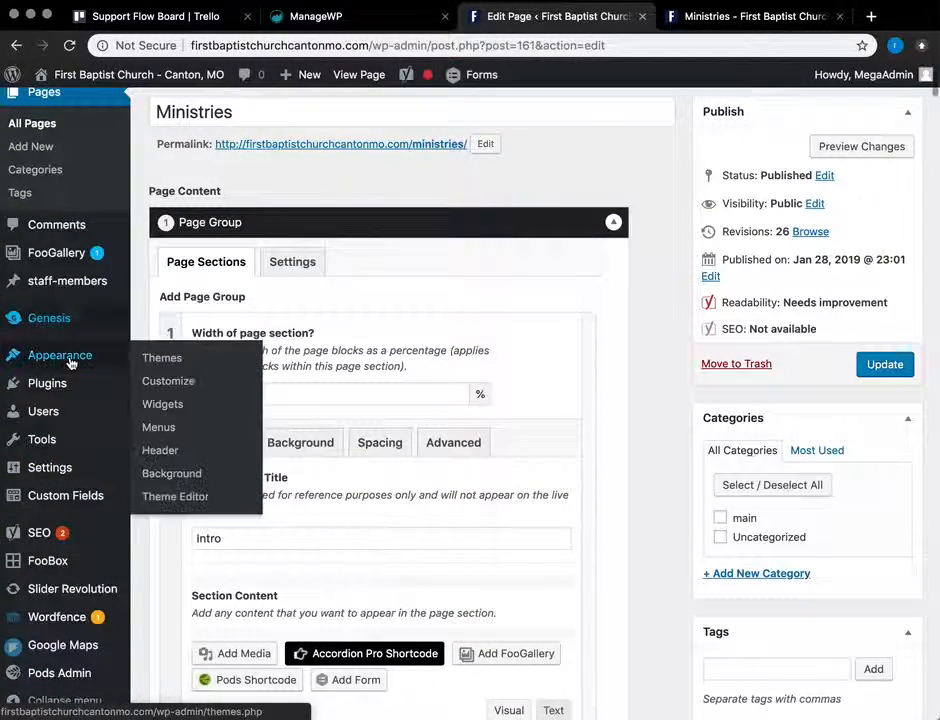
left_click(157, 430)
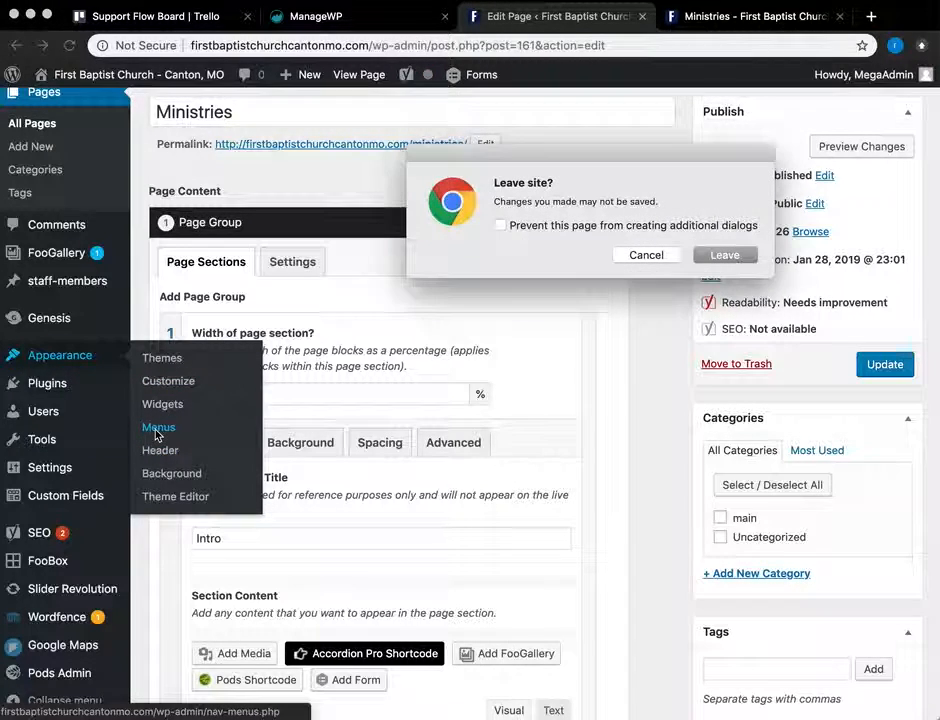
left_click(647, 258)
left_click(878, 370)
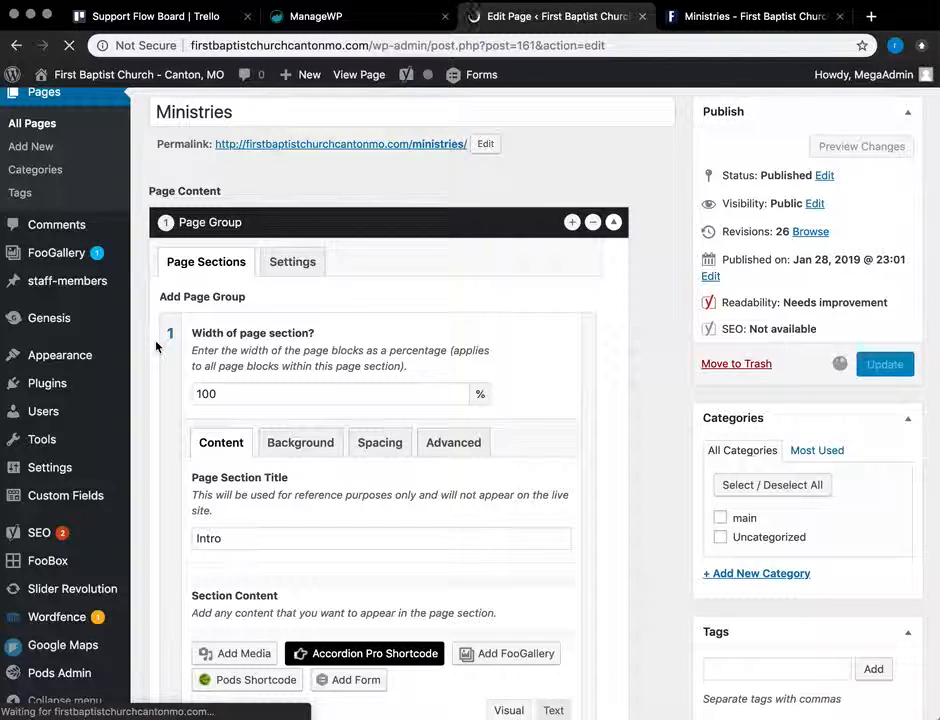
Step: Leave the Ministries page editor and open the site's menu editor with Main Menu
mouse_move(41, 408)
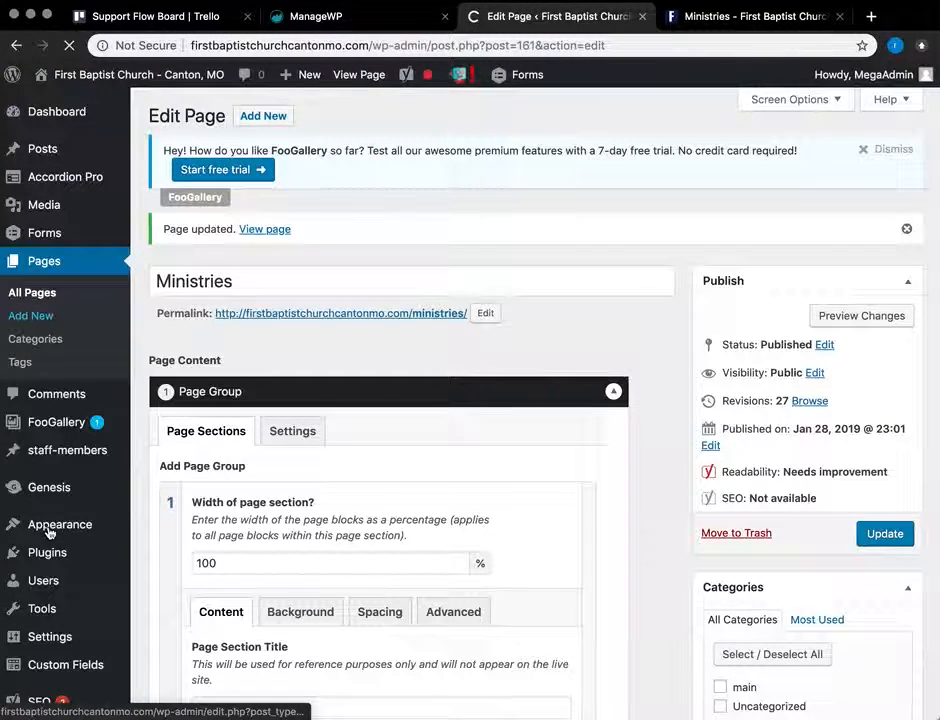
left_click(60, 525)
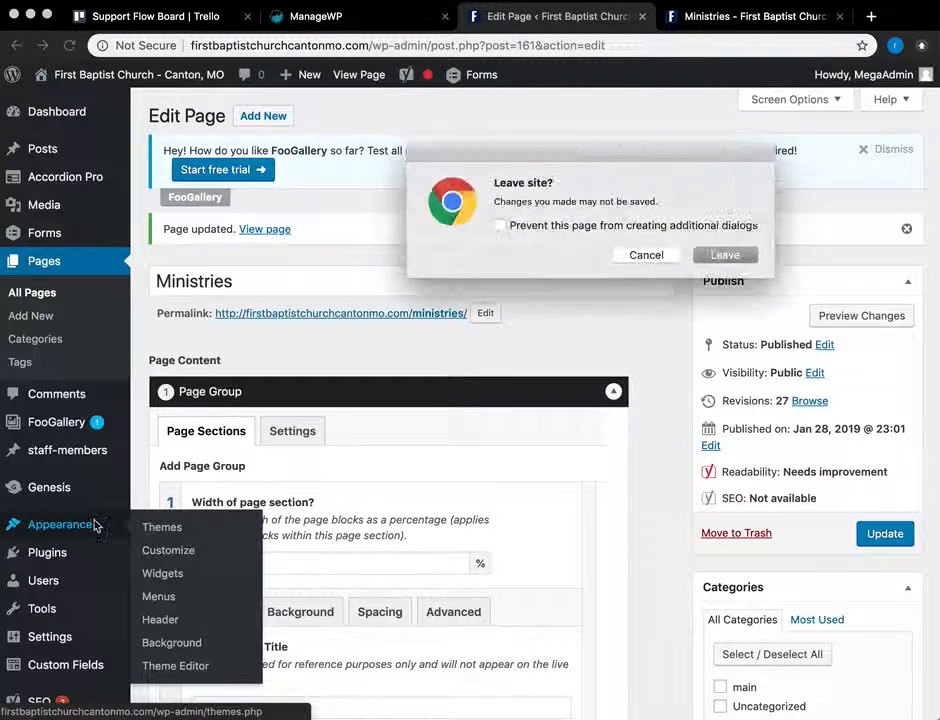
left_click(644, 255)
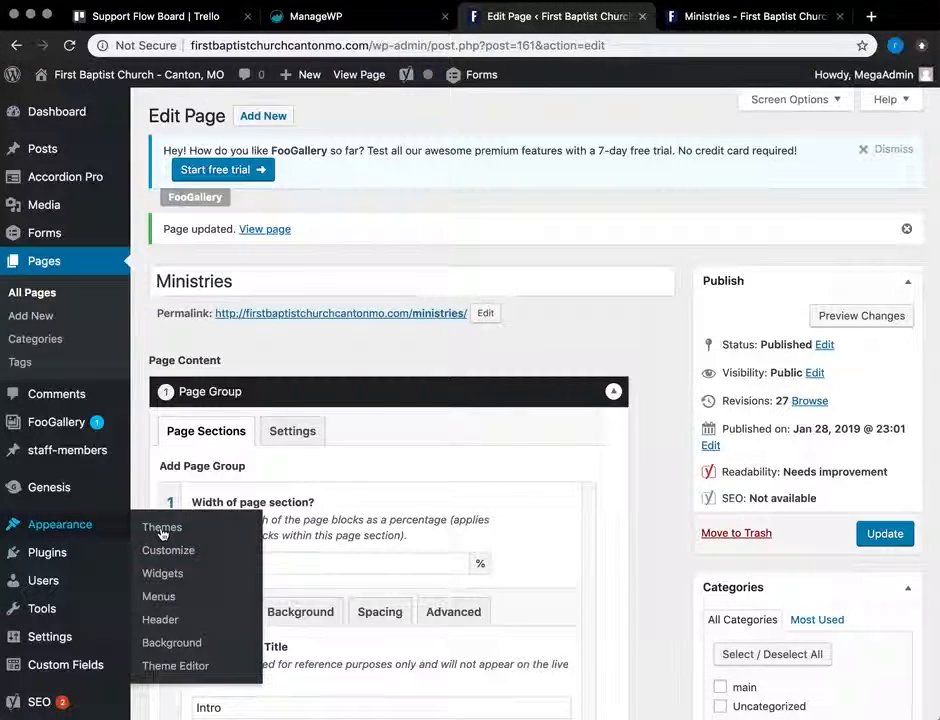
left_click(171, 597)
left_click(724, 254)
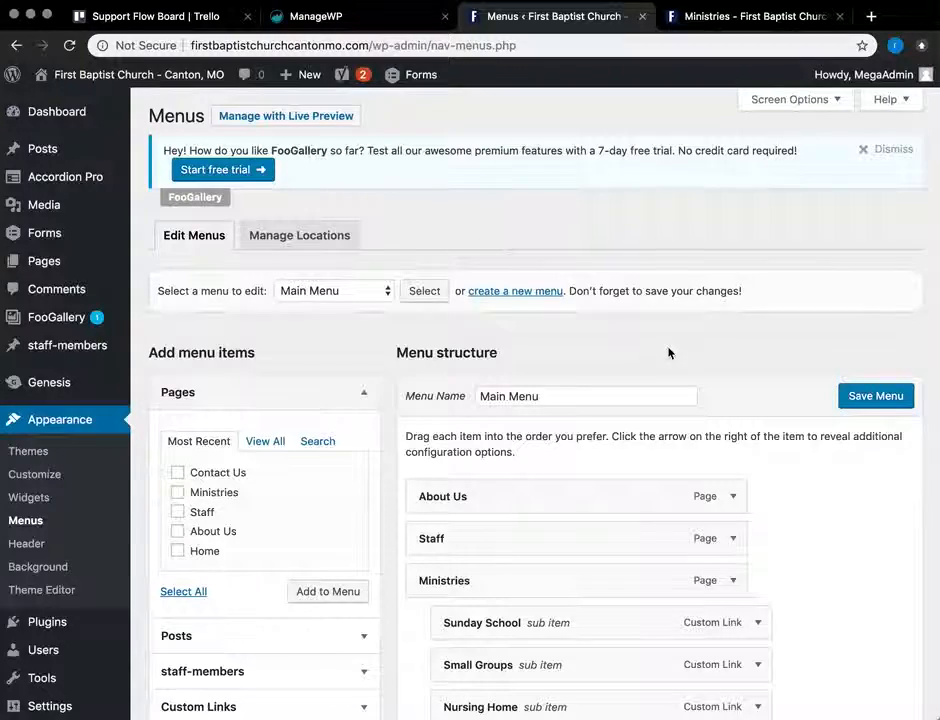
Step: Examine the sub items under Ministries in Main Menu and compare them with the Ministries page on the site
scroll(668, 348, "down", 5)
scroll(668, 348, "down", 3)
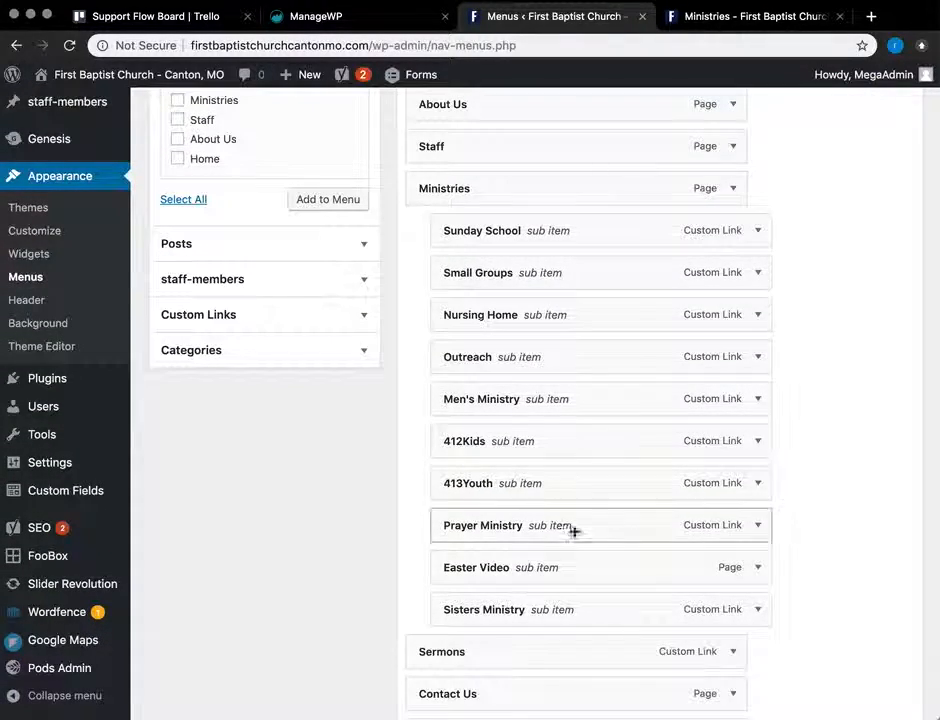
scroll(699, 611, "down", 1)
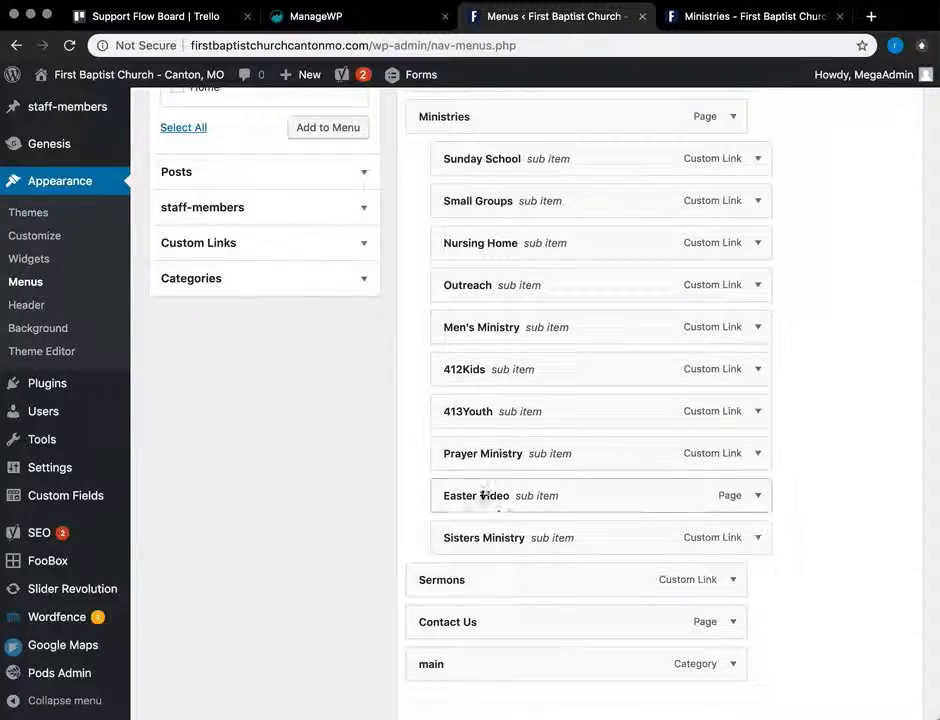
left_click(724, 18)
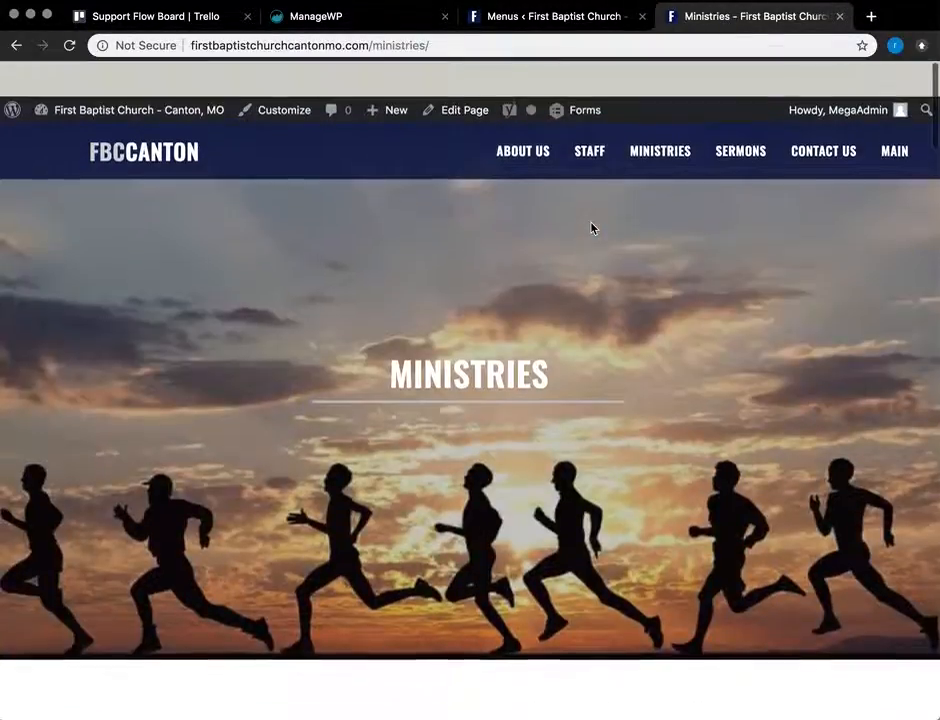
scroll(583, 420, "down", 10)
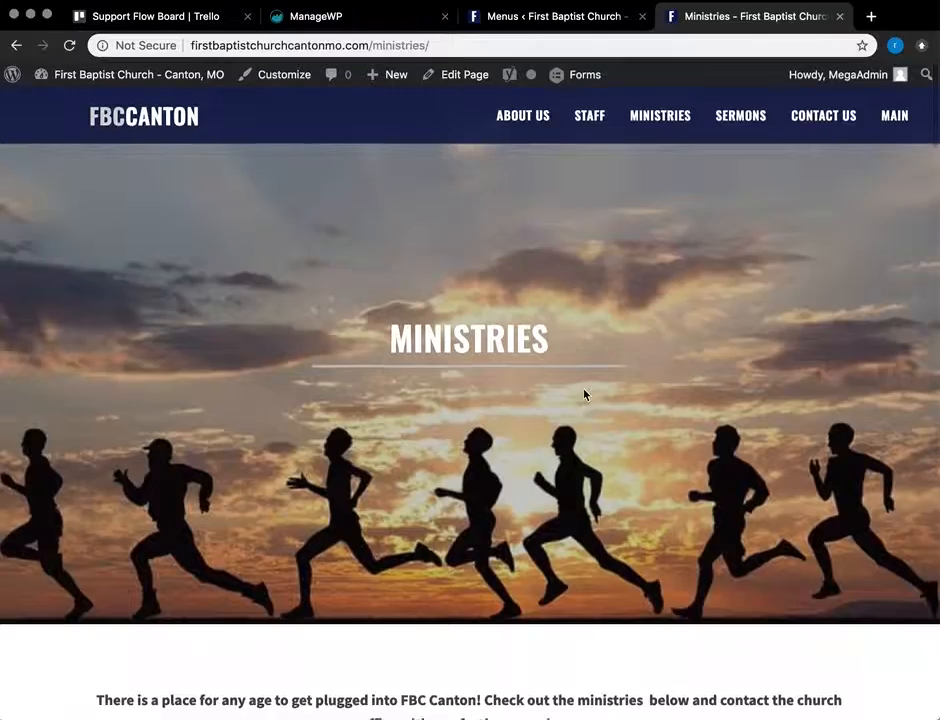
scroll(584, 395, "up", 3)
left_click(535, 14)
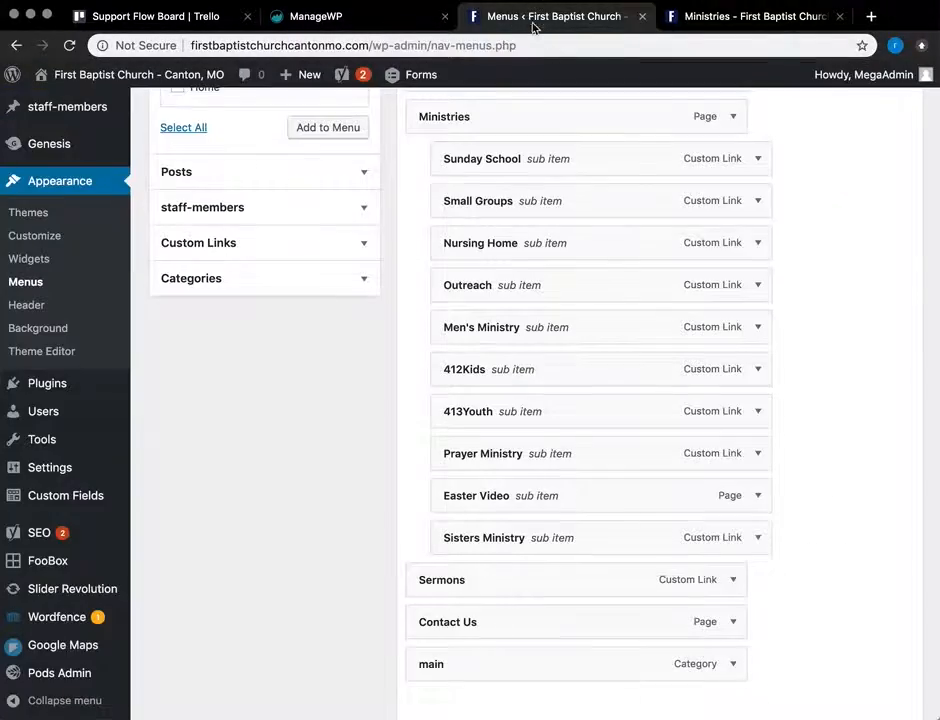
Step: Remove the Easter Video page sub item under Ministries from Main Menu
scroll(642, 413, "down", 3)
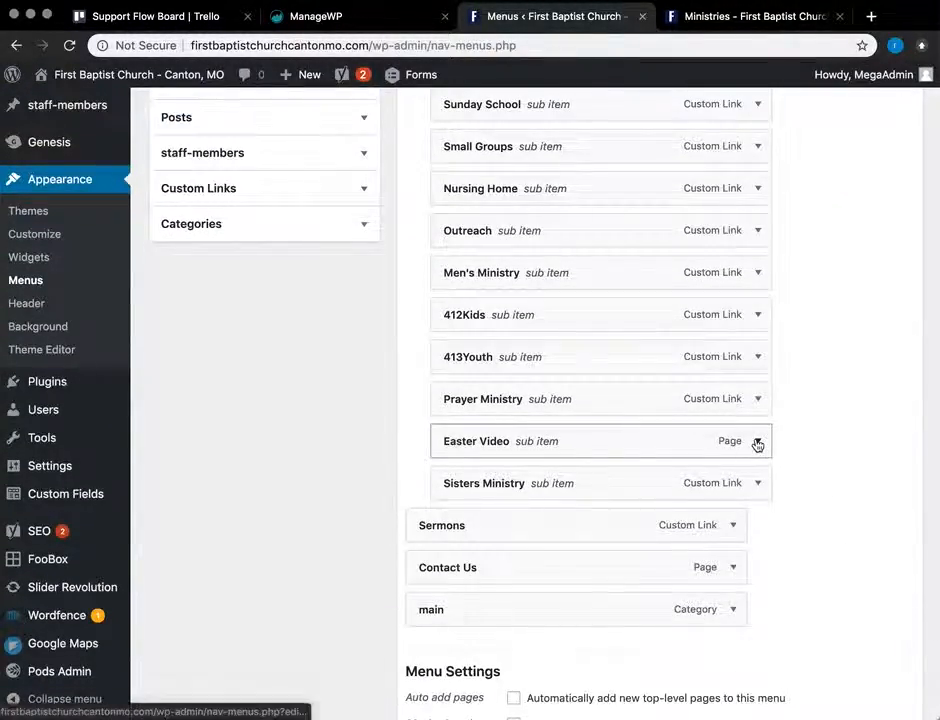
left_click(757, 442)
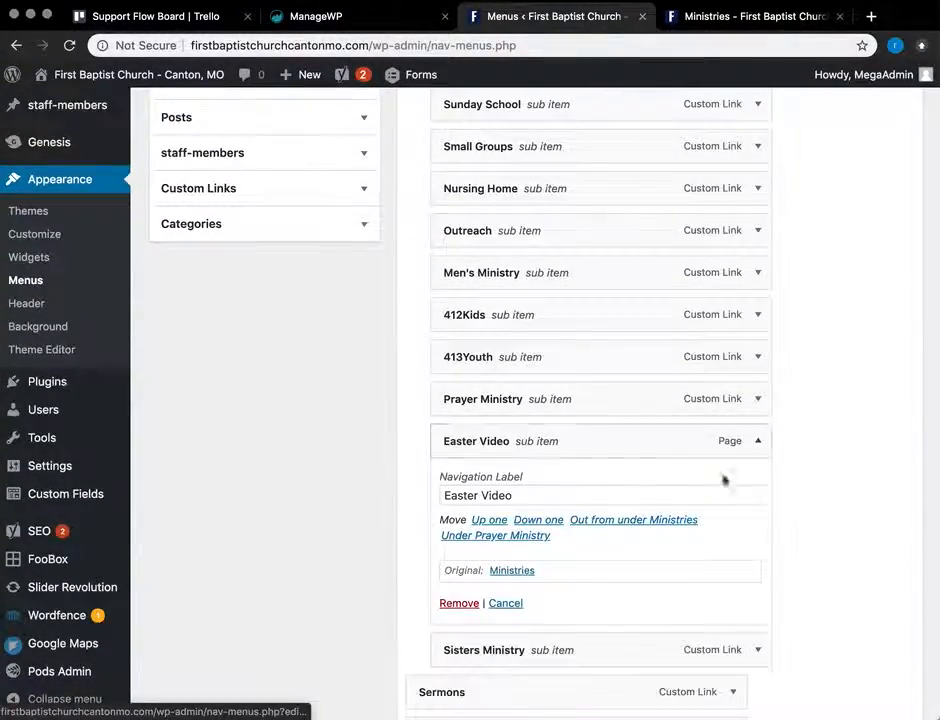
left_click(471, 605)
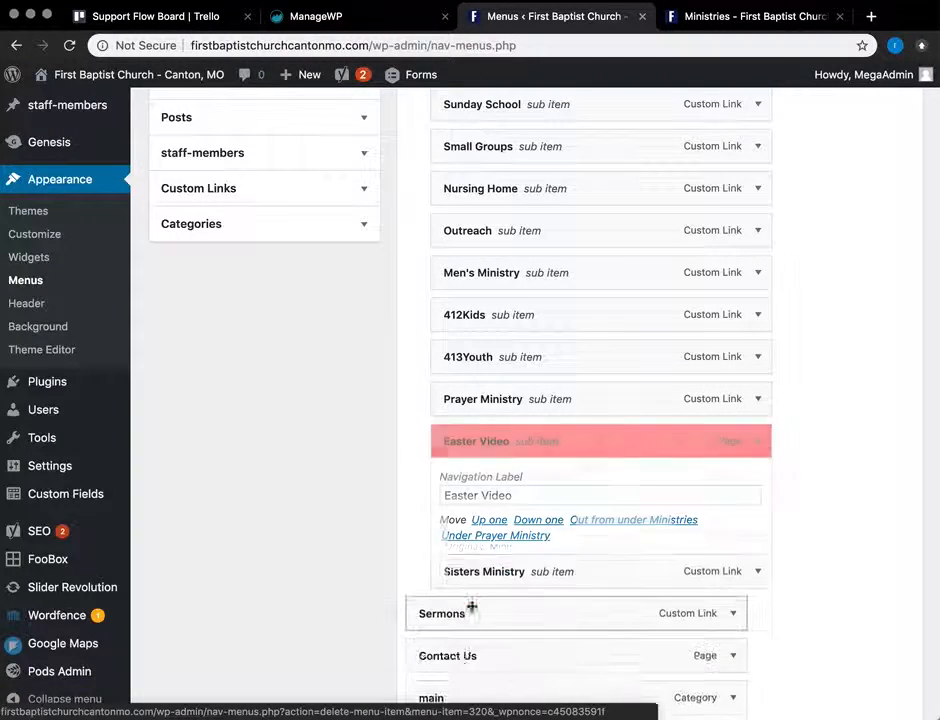
scroll(541, 397, "up", 3)
scroll(541, 397, "up", 3)
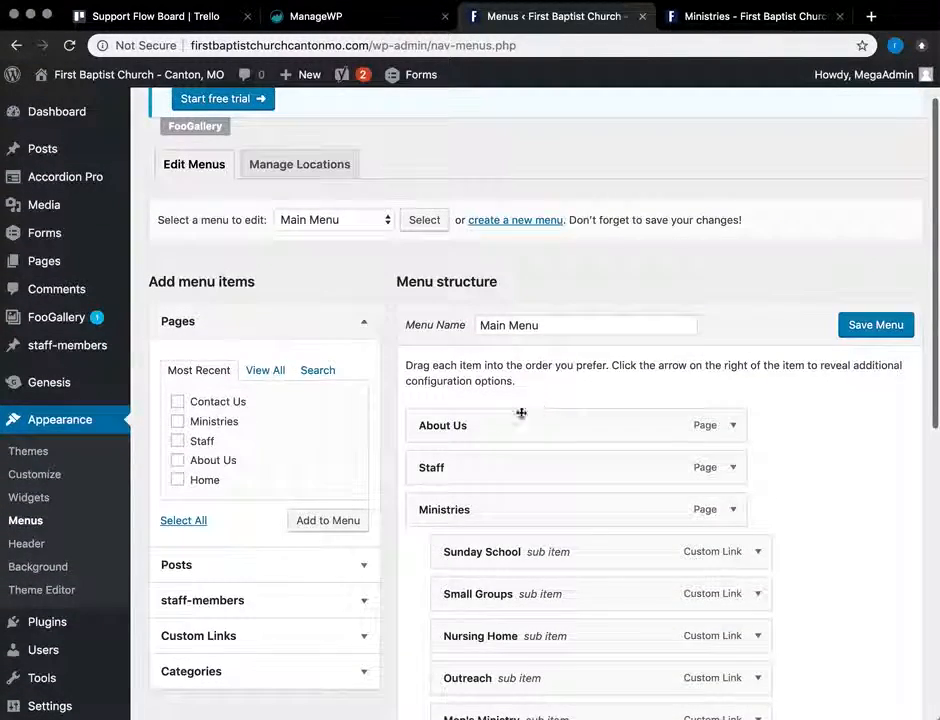
scroll(287, 501, "down", 1)
scroll(203, 390, "down", 3)
scroll(203, 388, "up", 2)
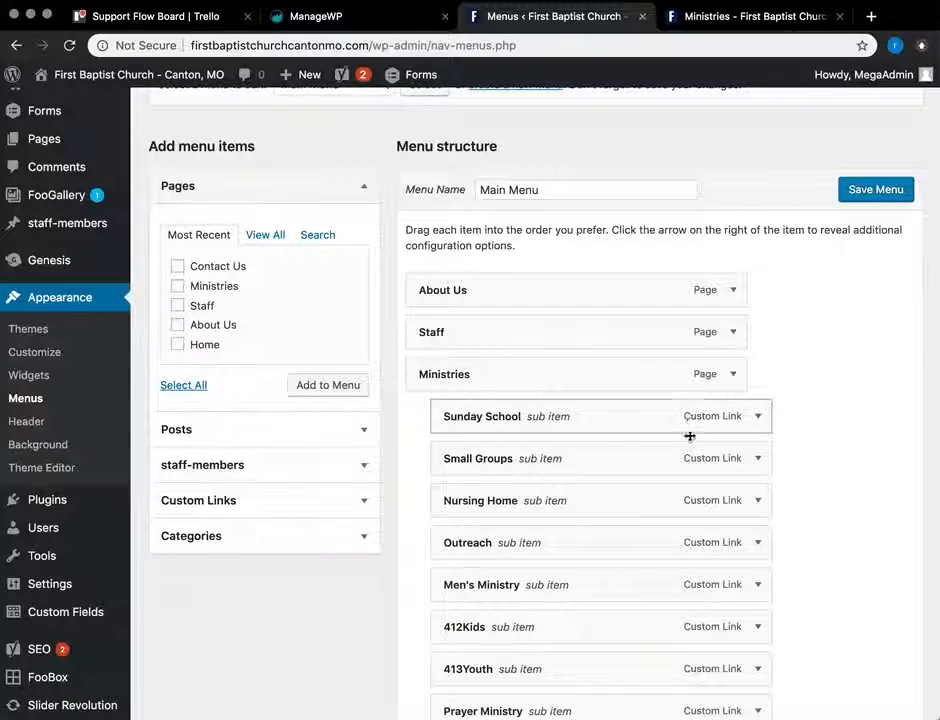
scroll(712, 444, "down", 1)
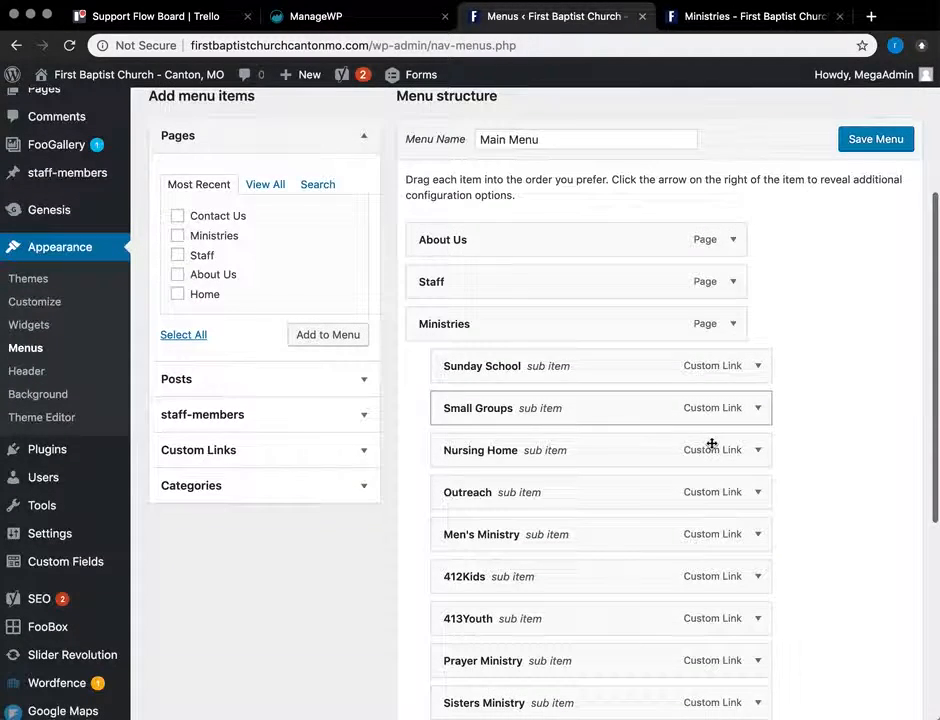
left_click(365, 455)
left_click(315, 299)
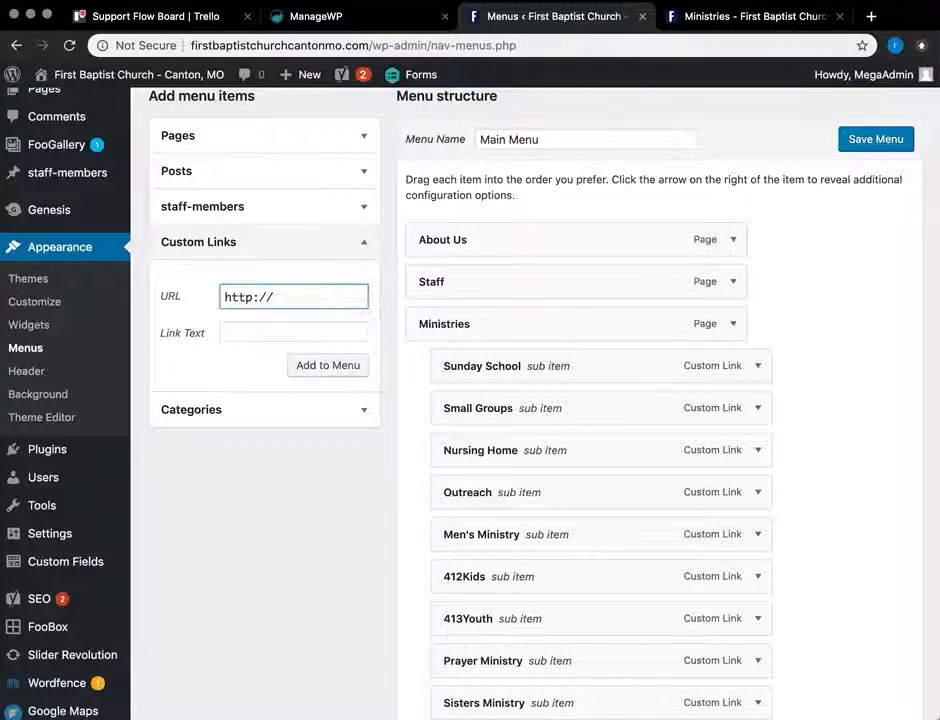
left_click(716, 17)
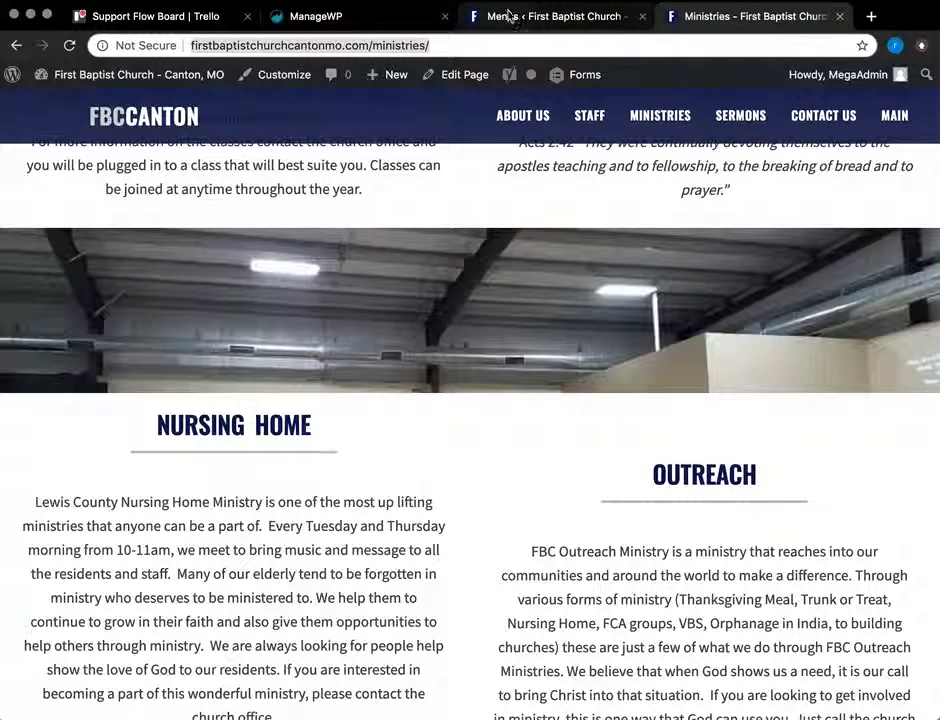
left_click(509, 17)
key("super+v")
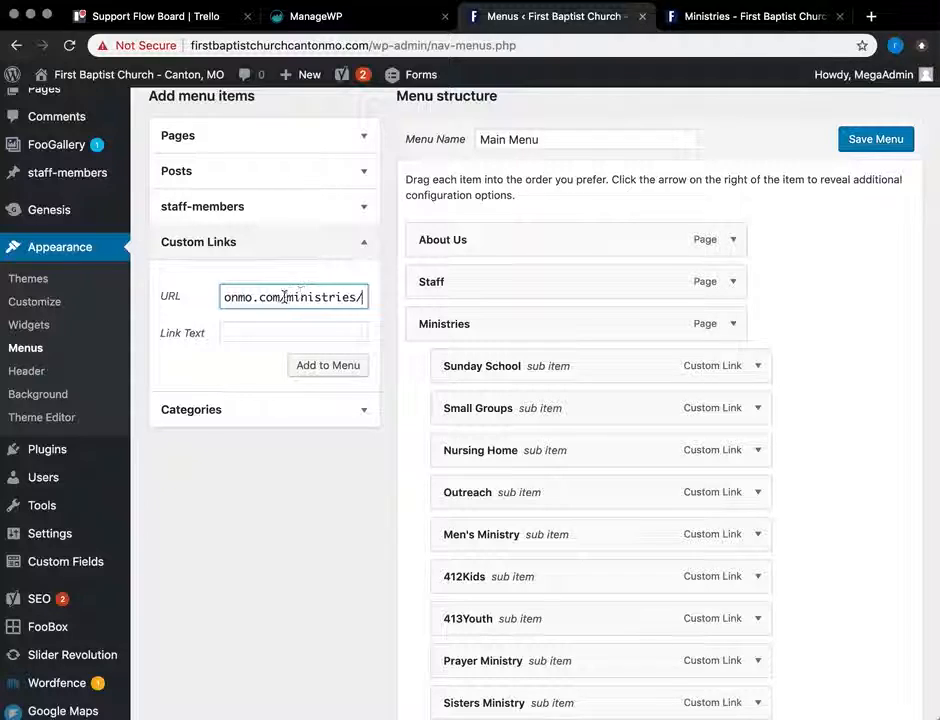
Step: Review the custom link's URL back to its beginning and return the cursor to its end
key("Left")
key("Left")
key("Left")
key("Left")
key("Left")
key("Left")
key("Left")
key("Left")
key("Left")
key("Left")
key("Left")
key("Left")
key("Left")
key("Left")
key("Left")
key("Left")
key("Left")
key("Left")
key("Left")
key("Left")
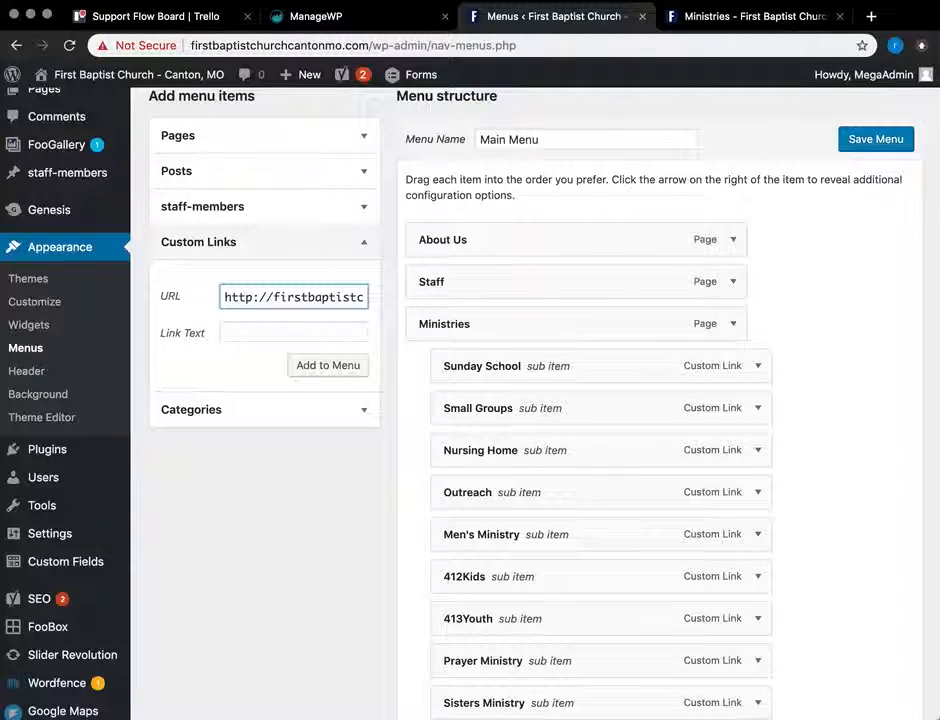
key("super+Right")
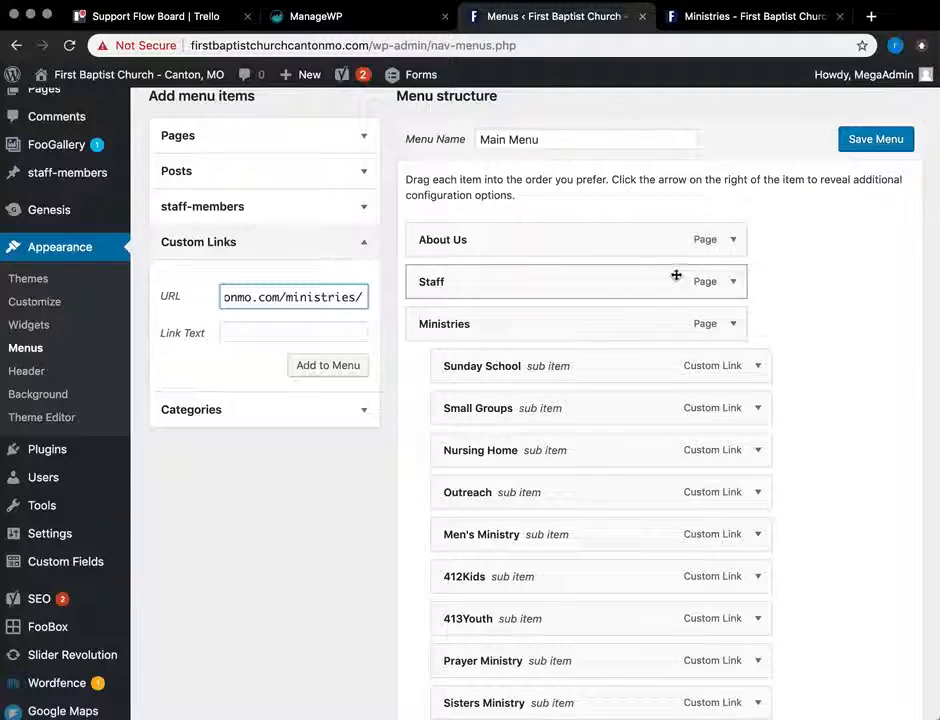
Step: Check the anchor in the Sunday School sub item's URL and append #easter to the new custom link's URL
left_click(757, 366)
left_click(729, 424)
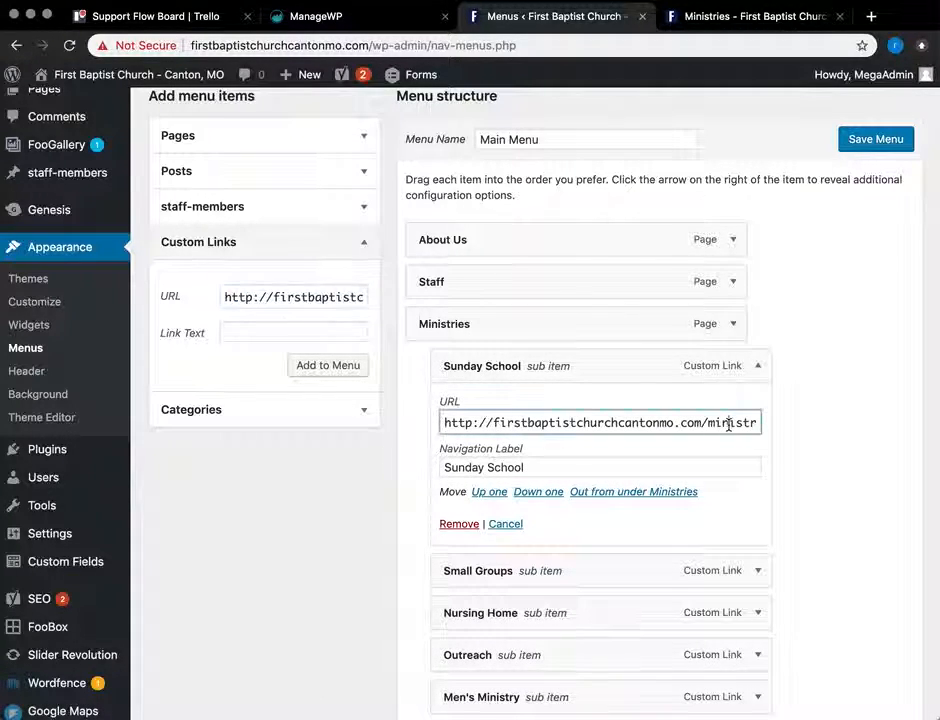
key("super+Right")
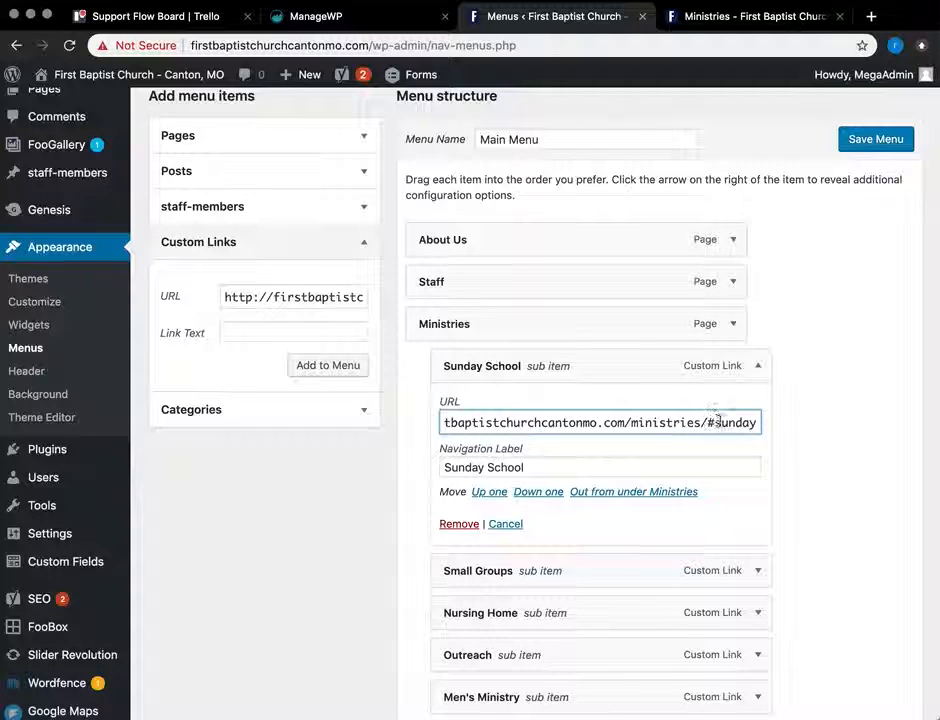
left_click(340, 296)
key("super+Right")
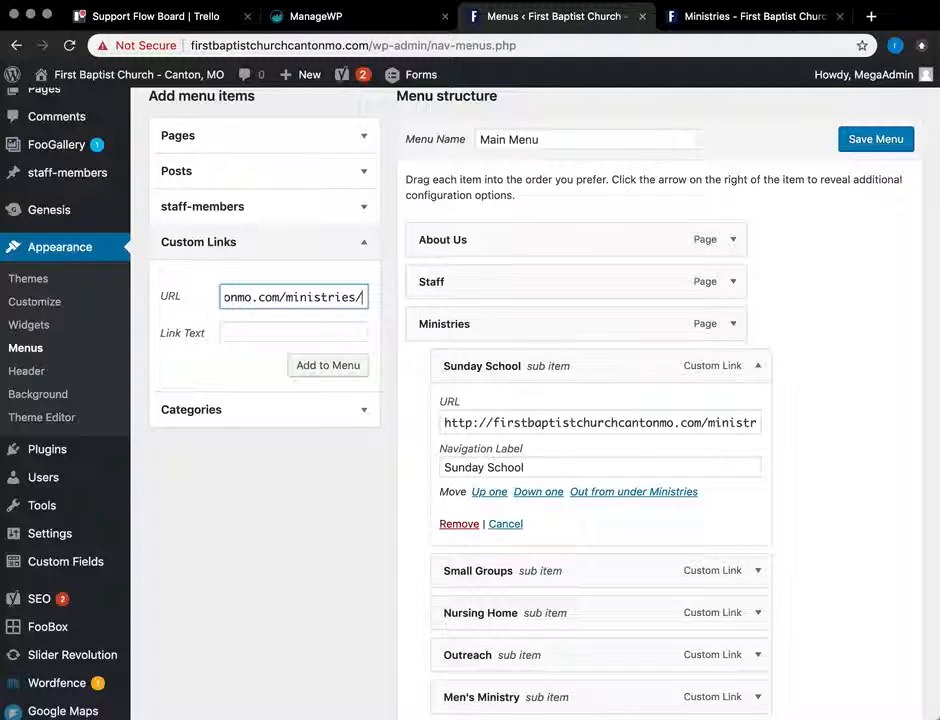
type("#easter")
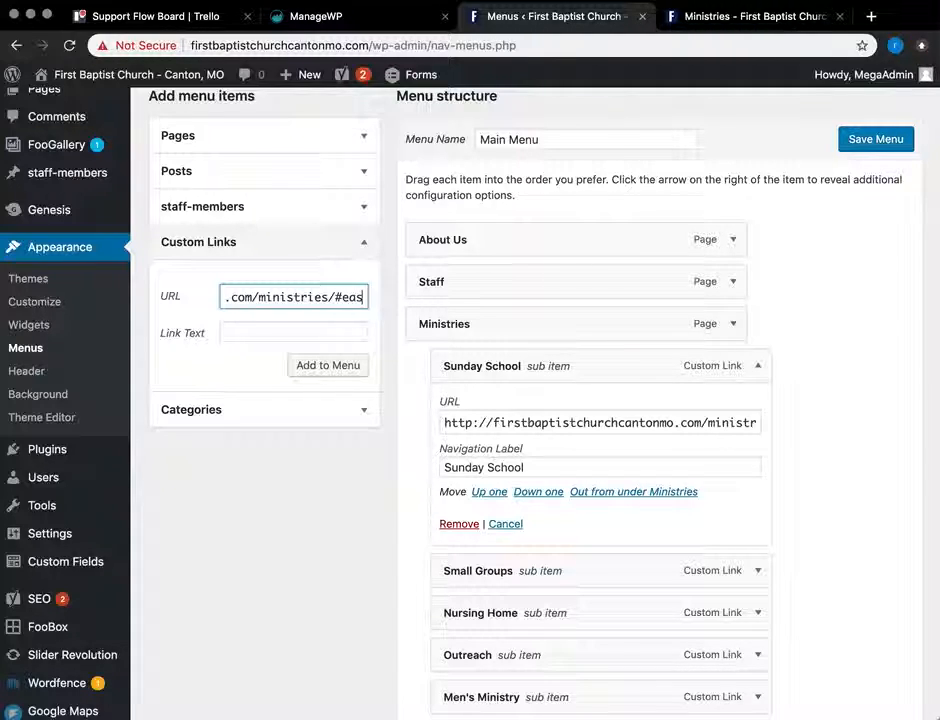
Step: Set the custom link's text to Easter Video and add it to Main Menu
left_click(291, 330)
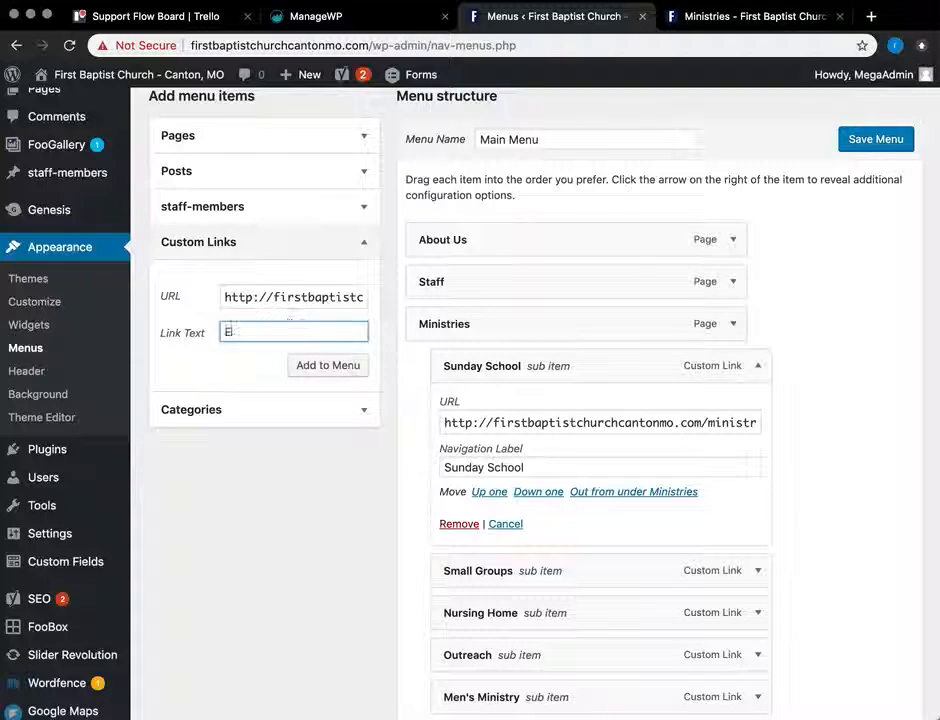
type("Easter Sunday")
key("BackSpace")
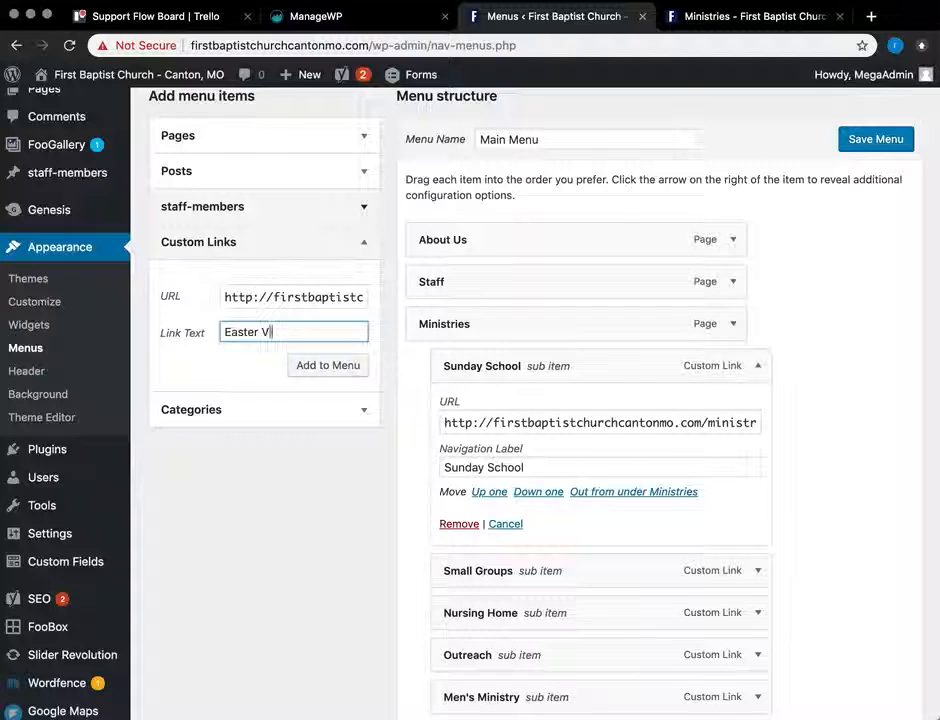
left_click(305, 364)
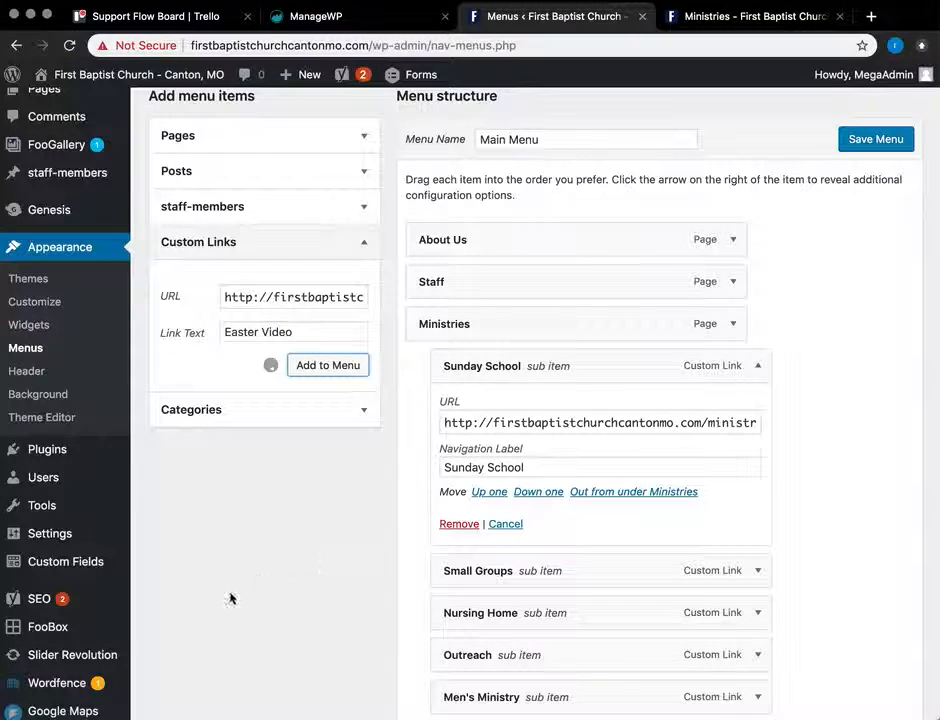
Step: Place the Easter Video link as a Ministries sub item between Prayer Ministry and Sisters Ministry, and save Main Menu
left_click(757, 366)
scroll(833, 512, "down", 5)
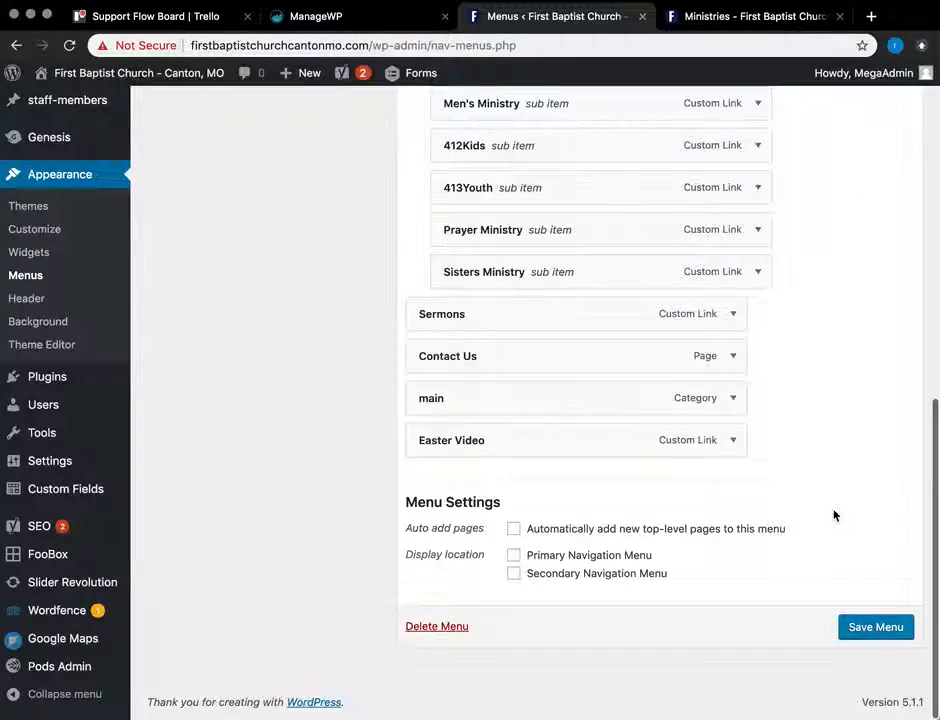
left_click_drag(558, 449, 580, 320)
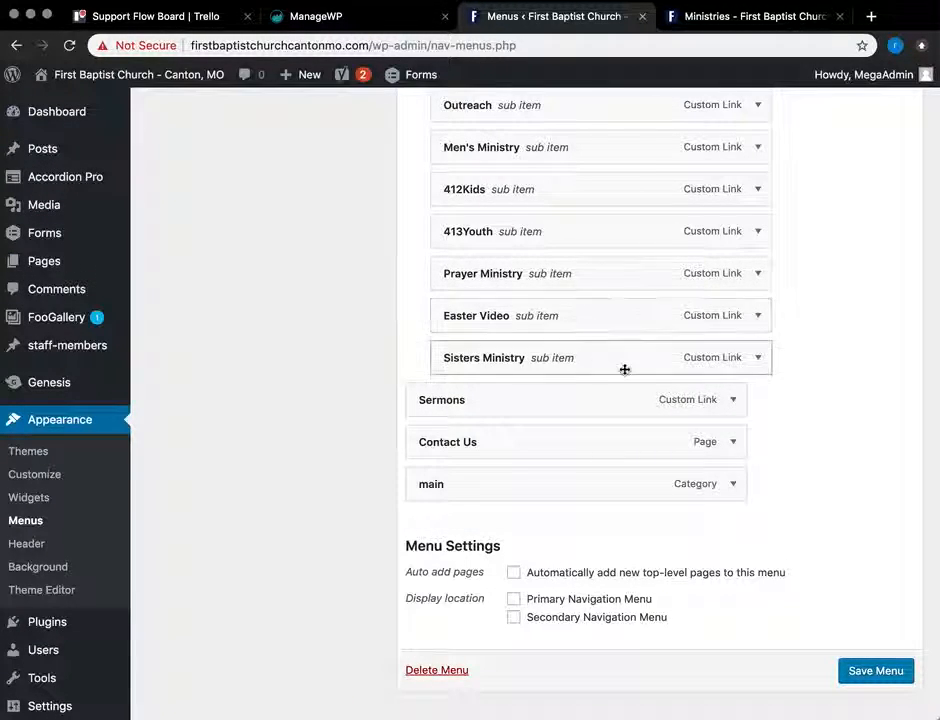
left_click(885, 672)
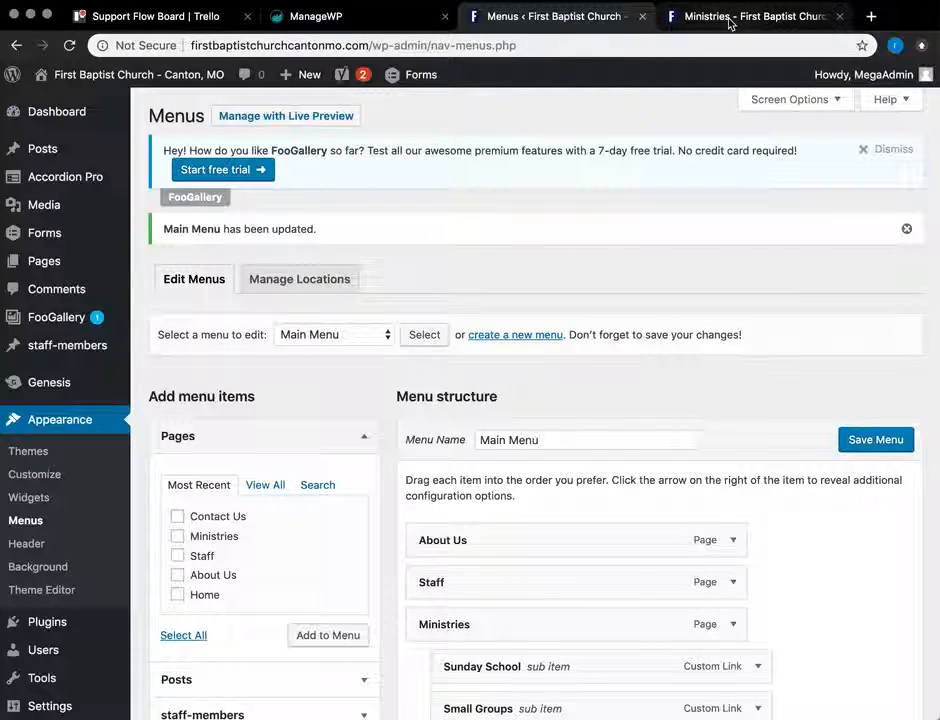
Step: Reload the live Ministries page, follow Easter Video from the site's Ministries menu, and review the section's placement on the page
left_click(729, 20)
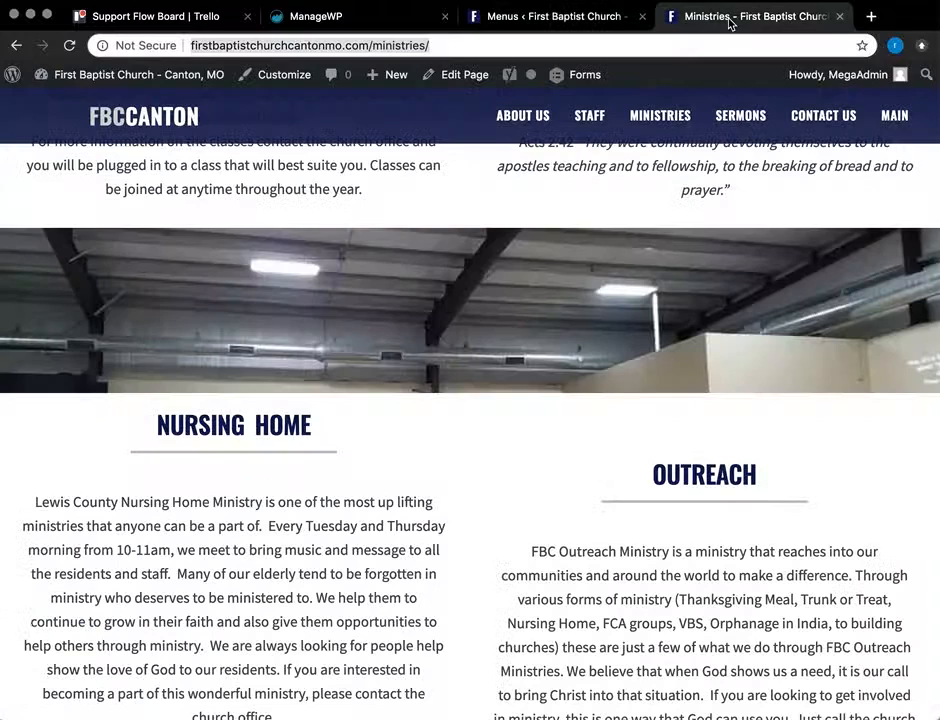
left_click(68, 47)
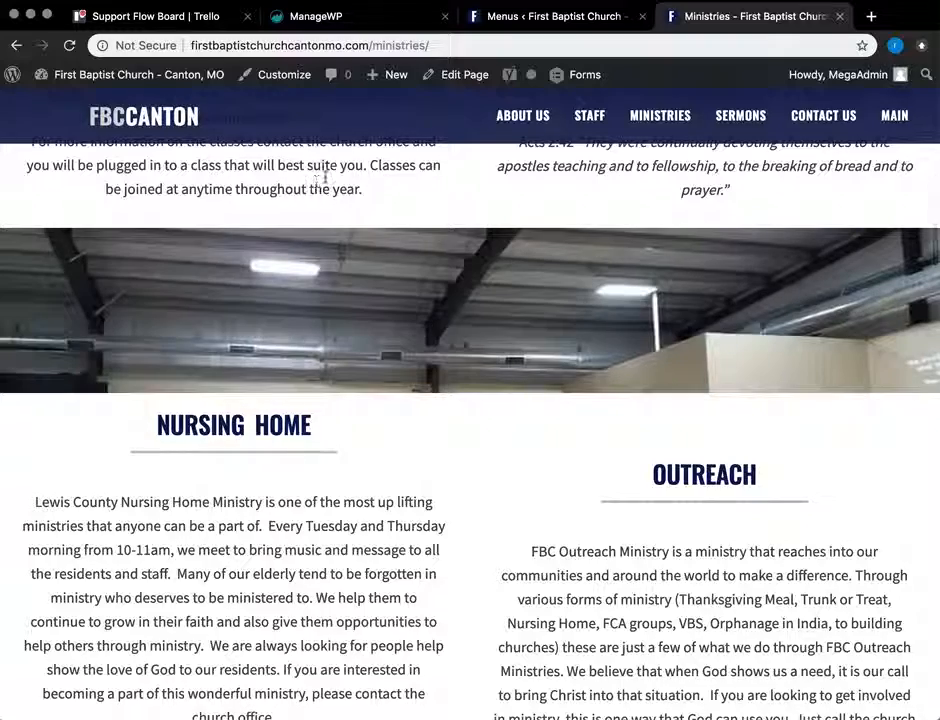
left_click(662, 116)
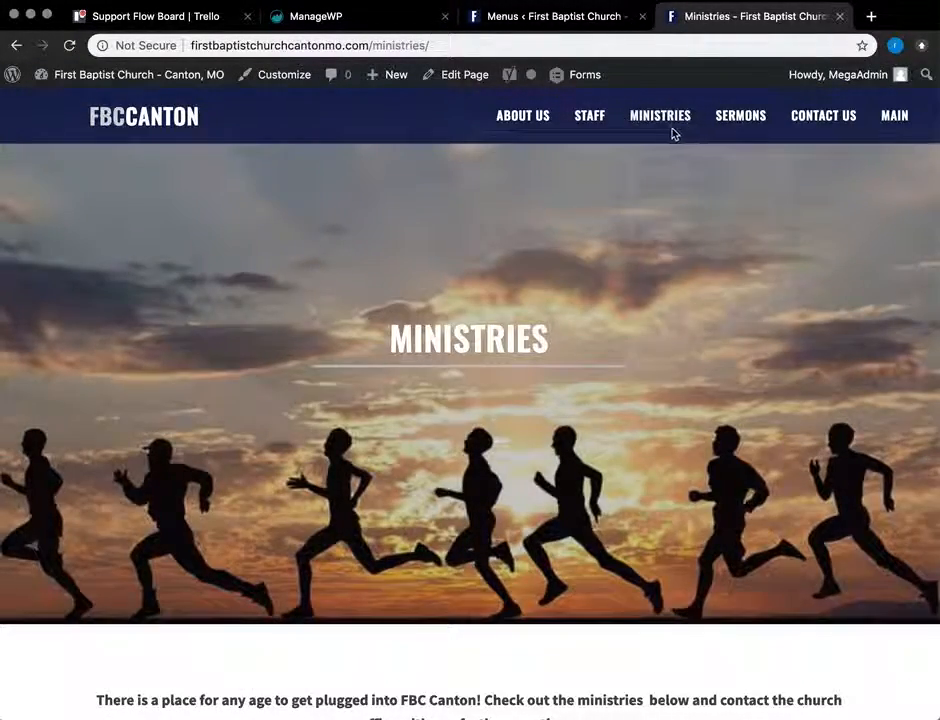
mouse_move(673, 122)
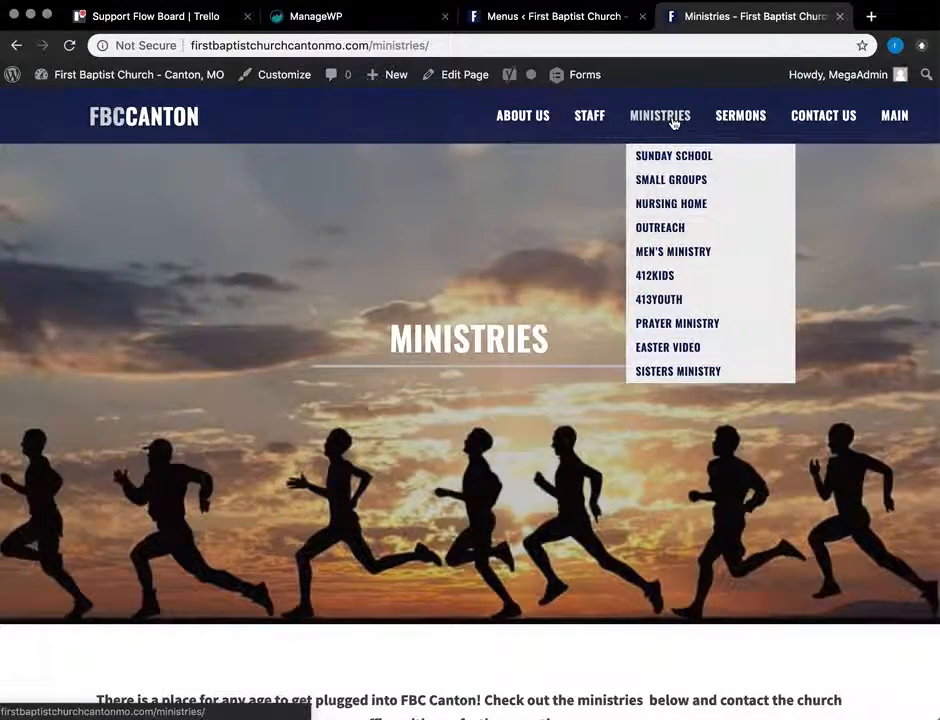
scroll(675, 349, "down", 3)
left_click(675, 348)
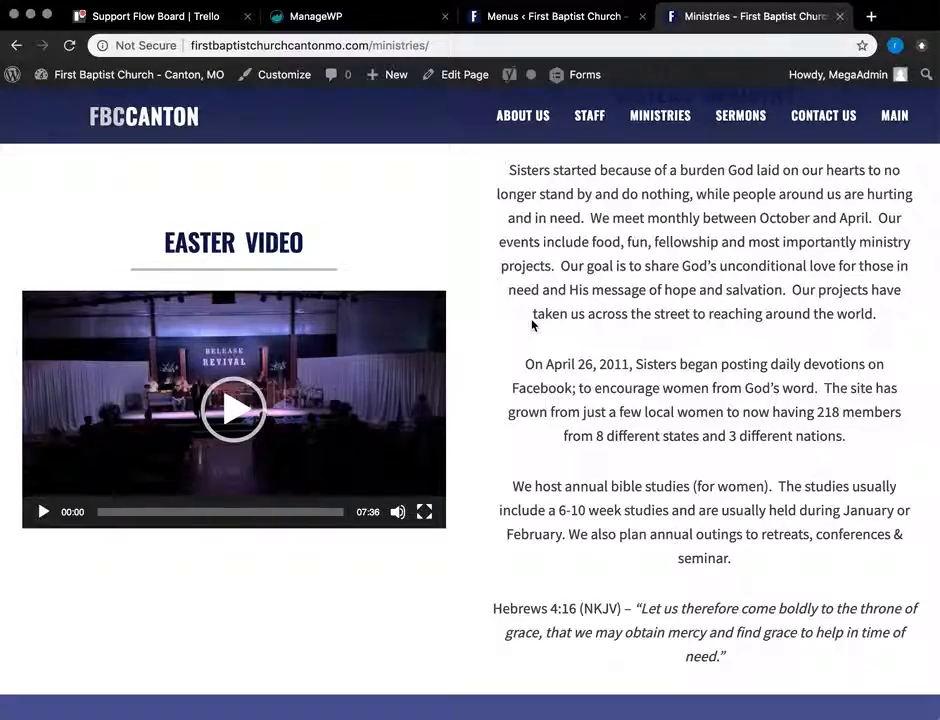
scroll(532, 324, "up", 4)
scroll(532, 324, "up", 10)
scroll(532, 324, "down", 7)
scroll(532, 324, "down", 5)
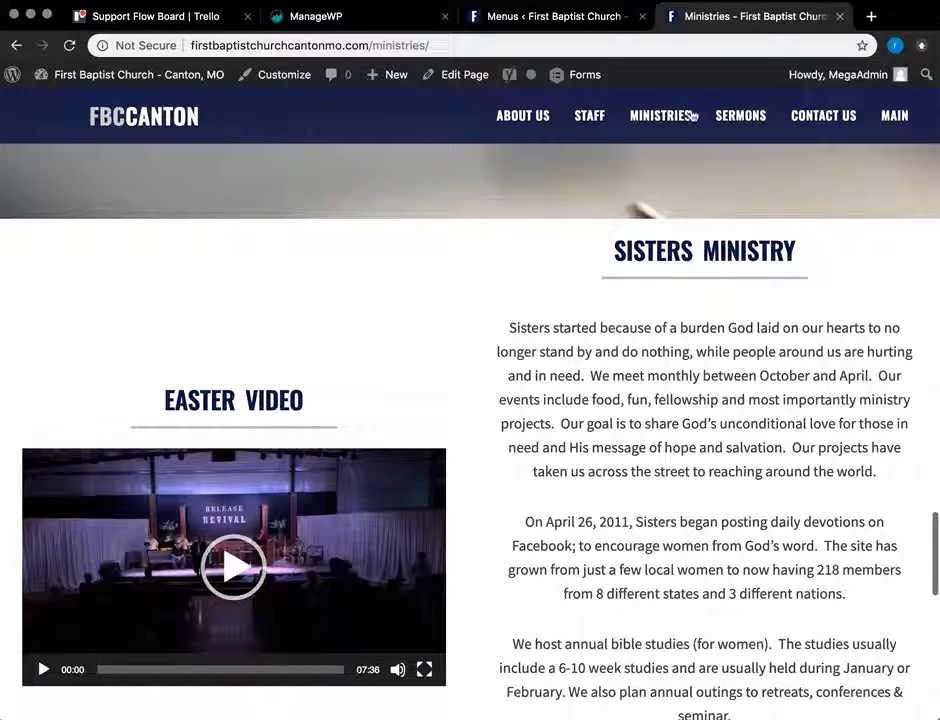
Step: Return to the WordPress admin and open the Ministries page for editing
left_click(595, 16)
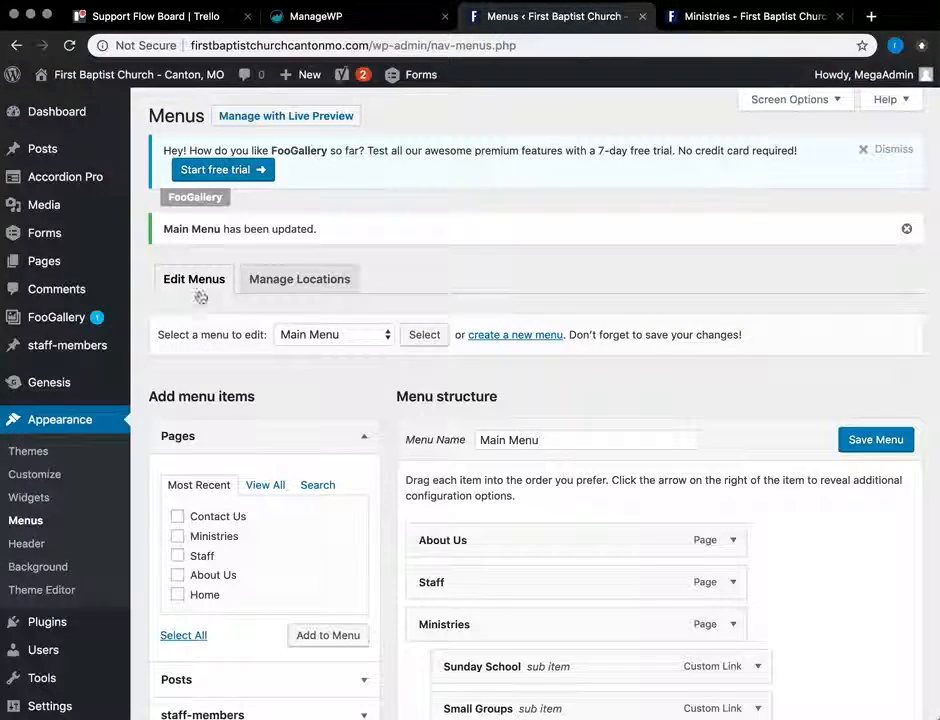
left_click(57, 263)
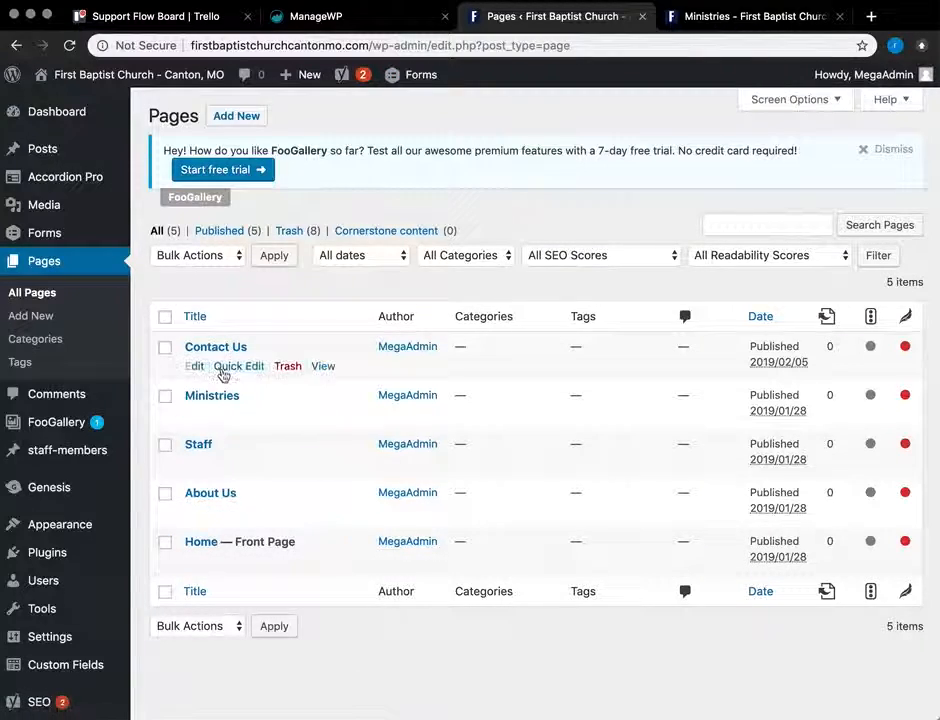
left_click(216, 398)
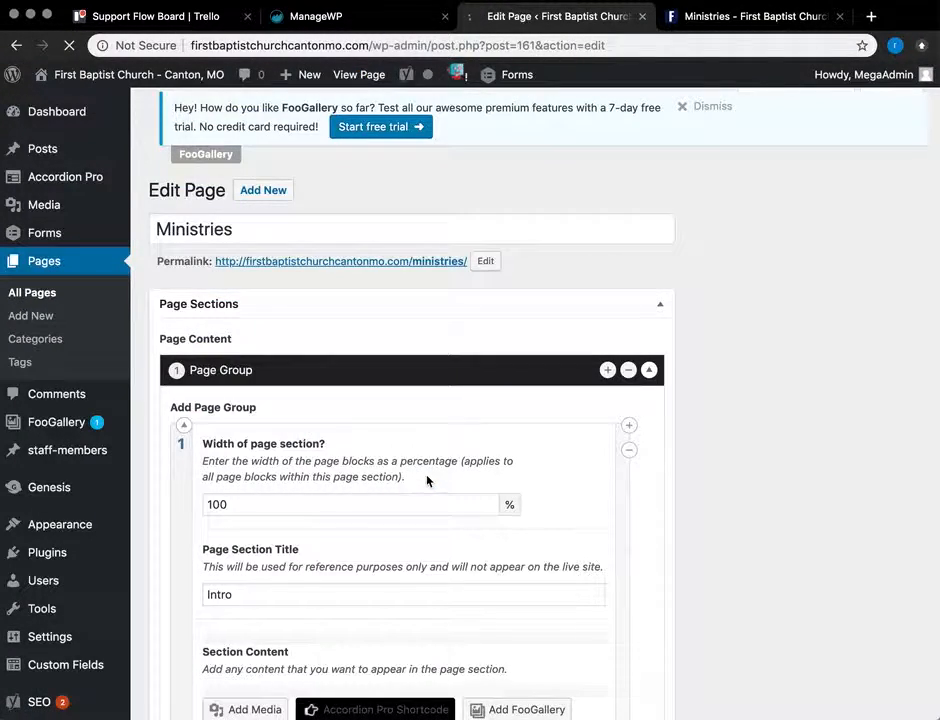
Step: Find the Easter Video page section, number 14, check its content title, and remove the section from the page
scroll(645, 580, "down", 20)
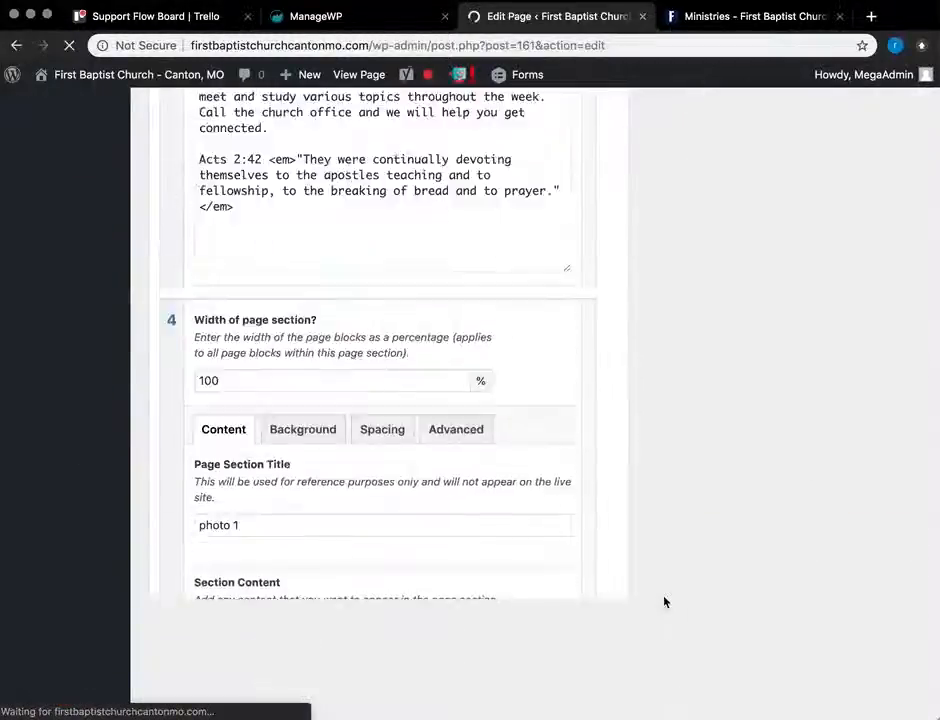
scroll(664, 602, "down", 15)
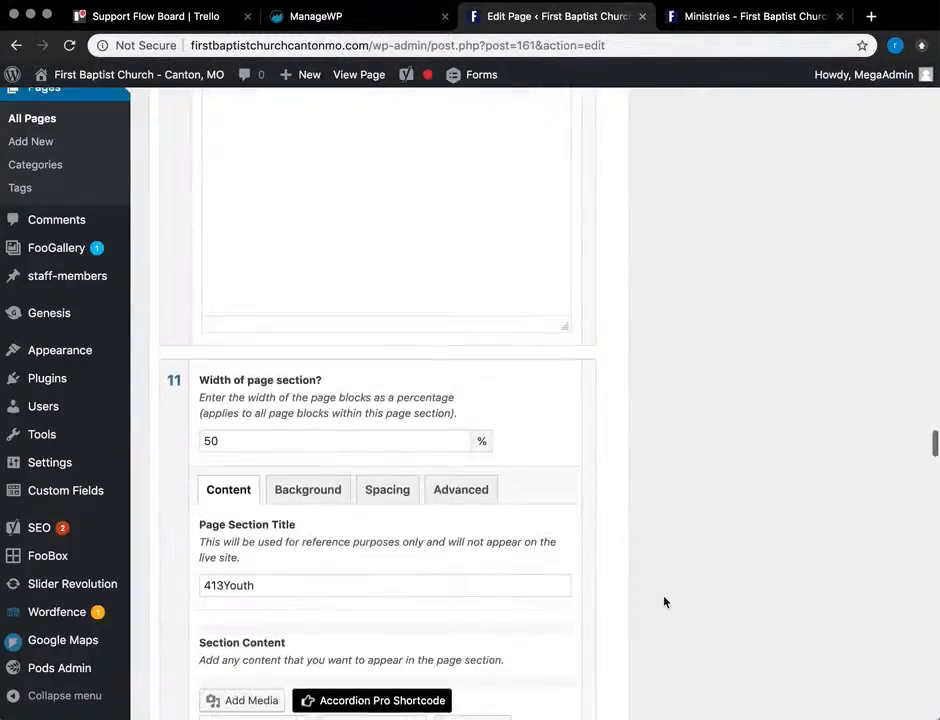
scroll(666, 598, "down", 3)
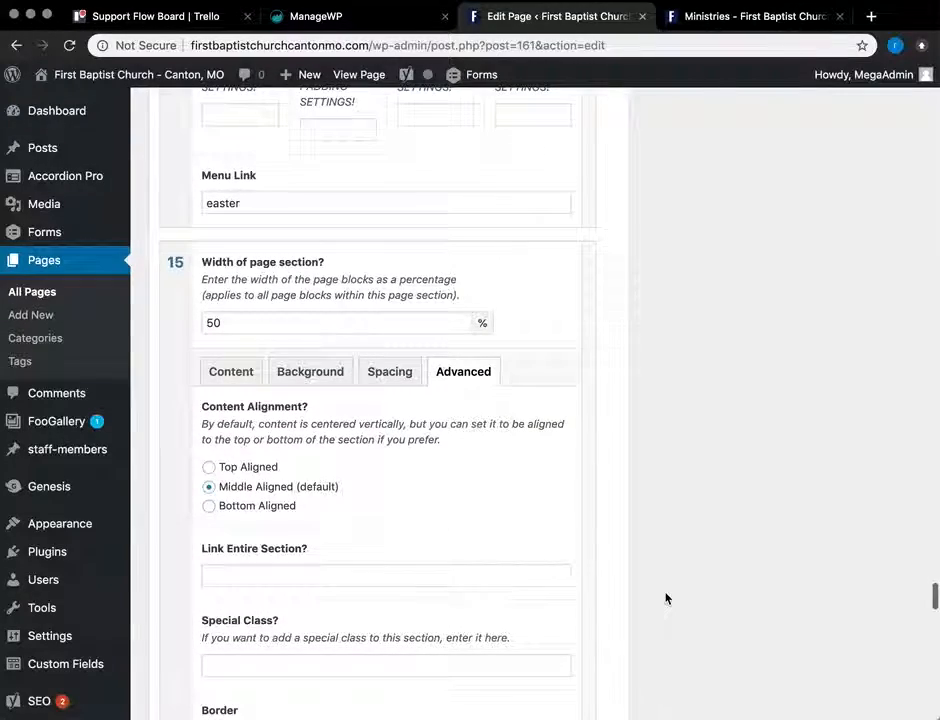
left_click(265, 372)
scroll(625, 311, "up", 2)
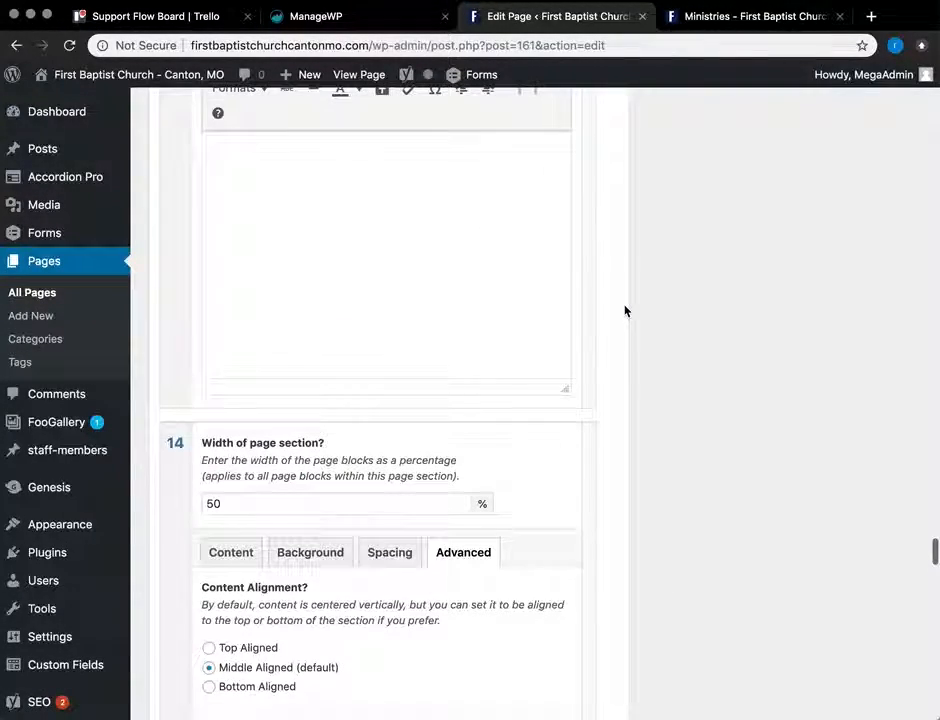
left_click(231, 562)
scroll(613, 482, "down", 1)
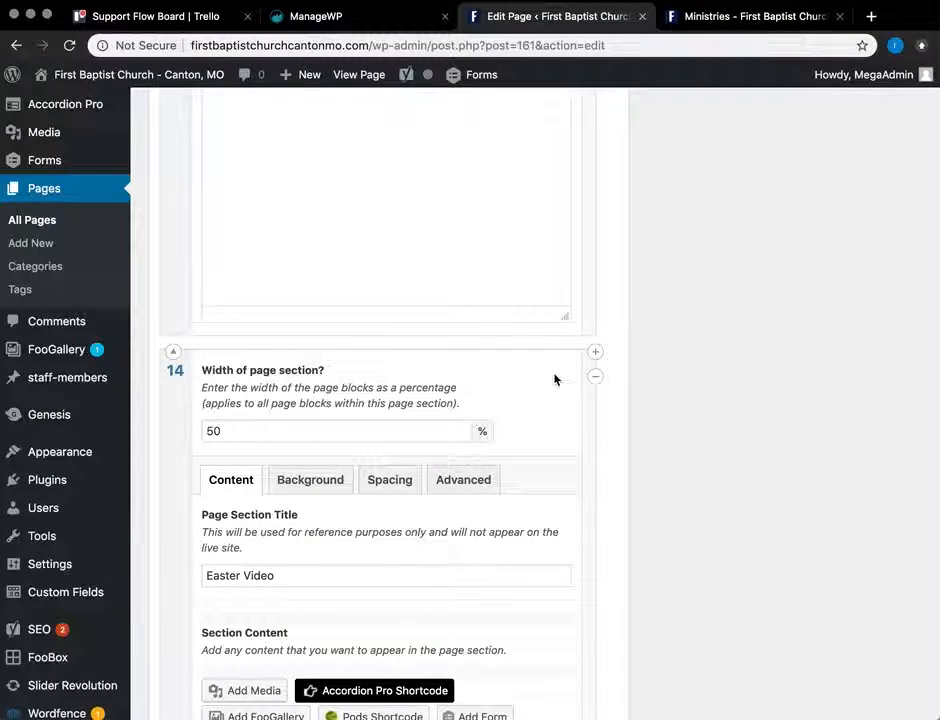
left_click(595, 377)
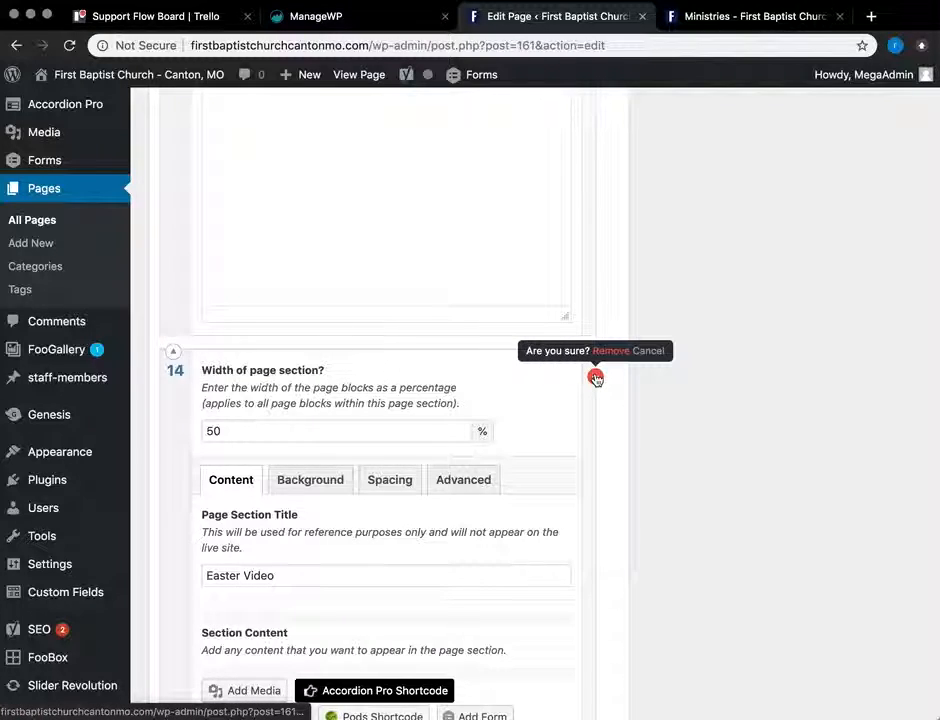
left_click(609, 352)
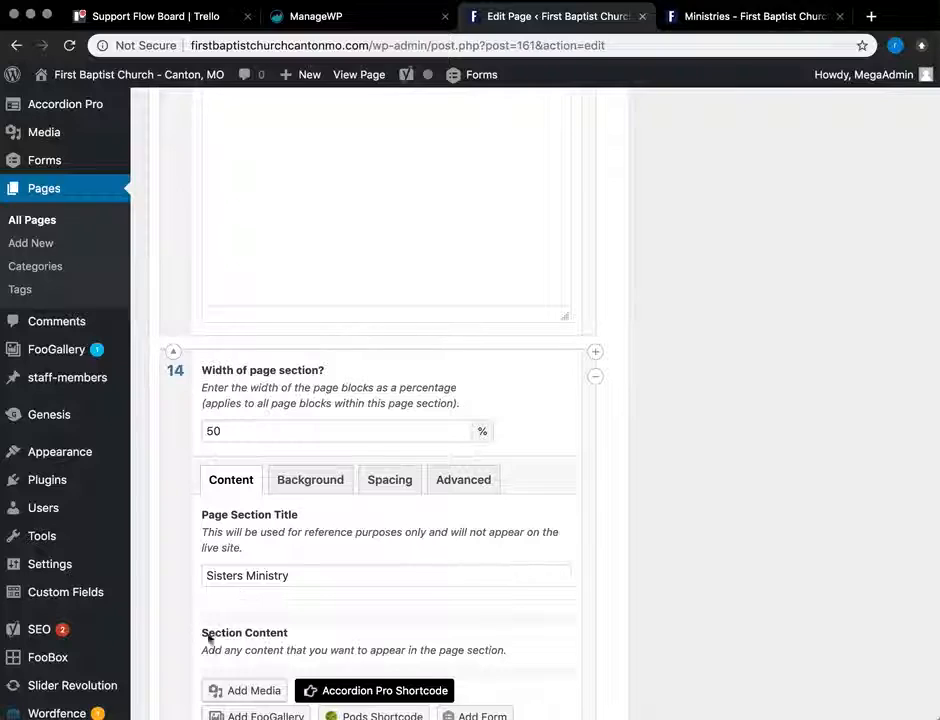
Step: Set the width of the Sisters Ministry page section to 100%
key("BackSpace")
scroll(365, 552, "down", 1)
mouse_move(83, 506)
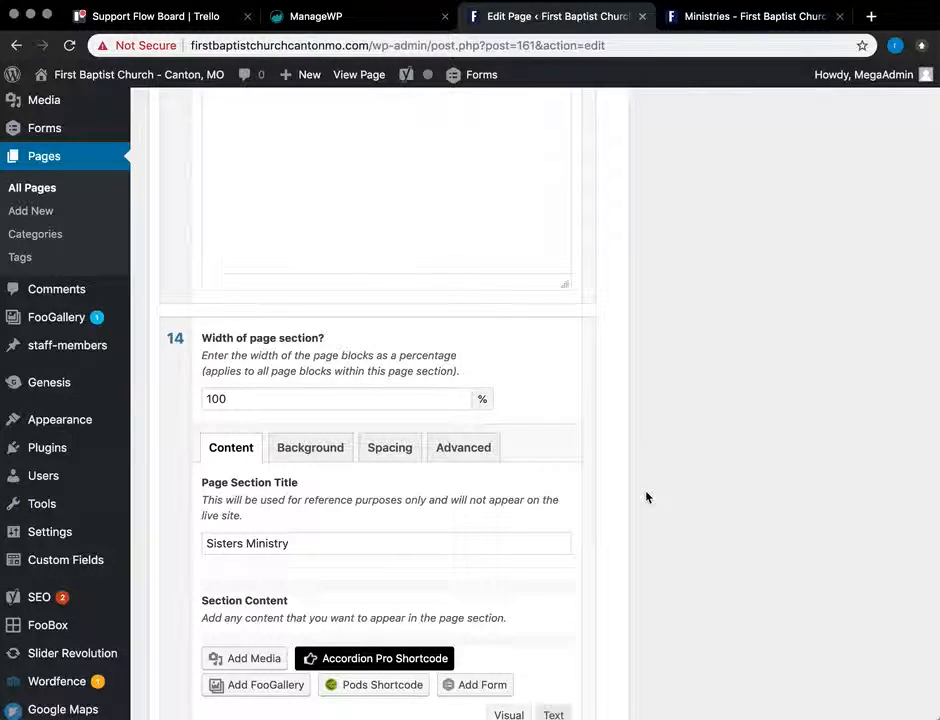
scroll(646, 497, "down", 4)
scroll(646, 497, "up", 3)
scroll(646, 497, "up", 2)
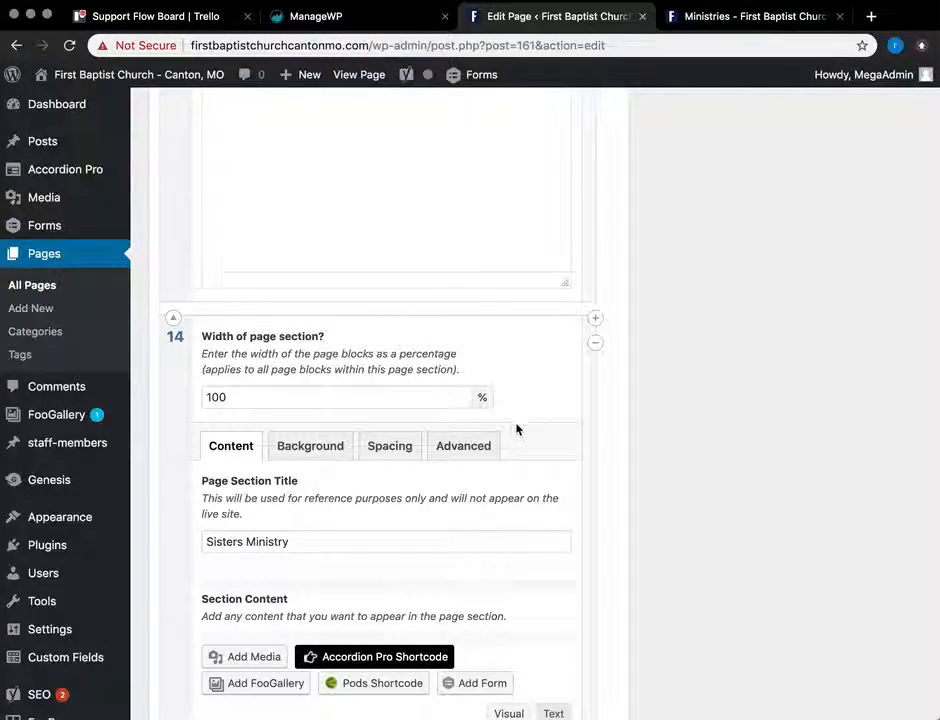
Step: Preview the changed Ministries page and examine the Sisters Ministry section and the sections above it
scroll(326, 457, "up", 20)
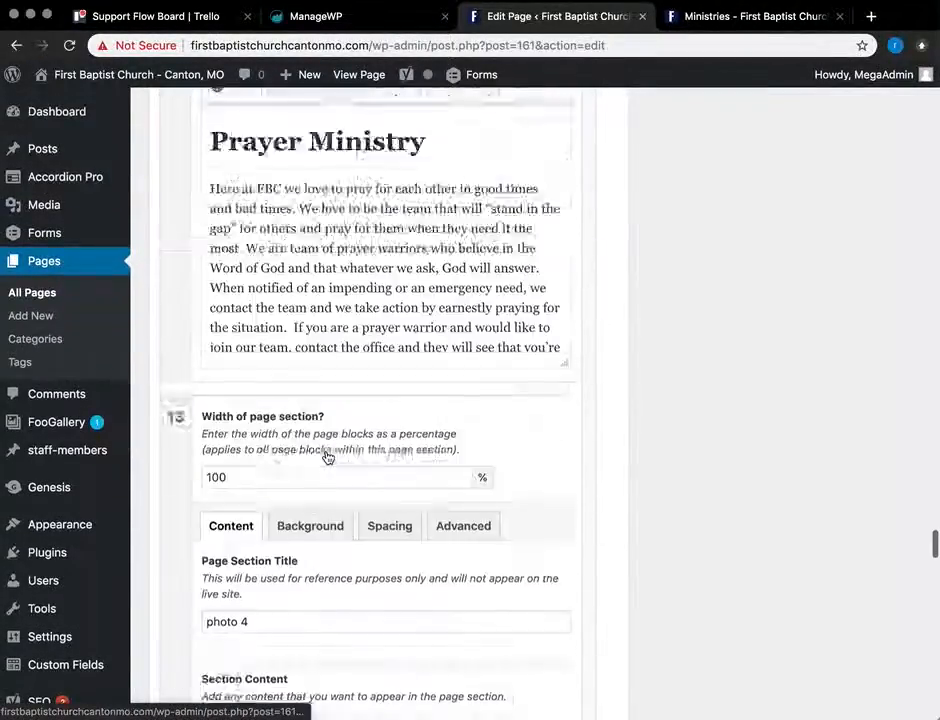
scroll(364, 535, "up", 15)
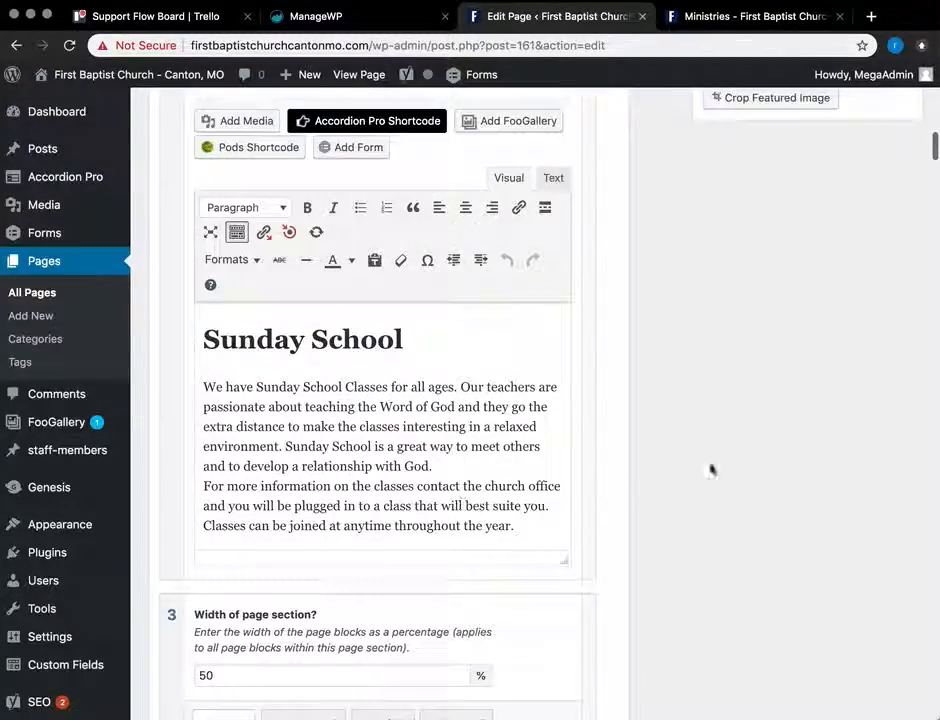
left_click(838, 279)
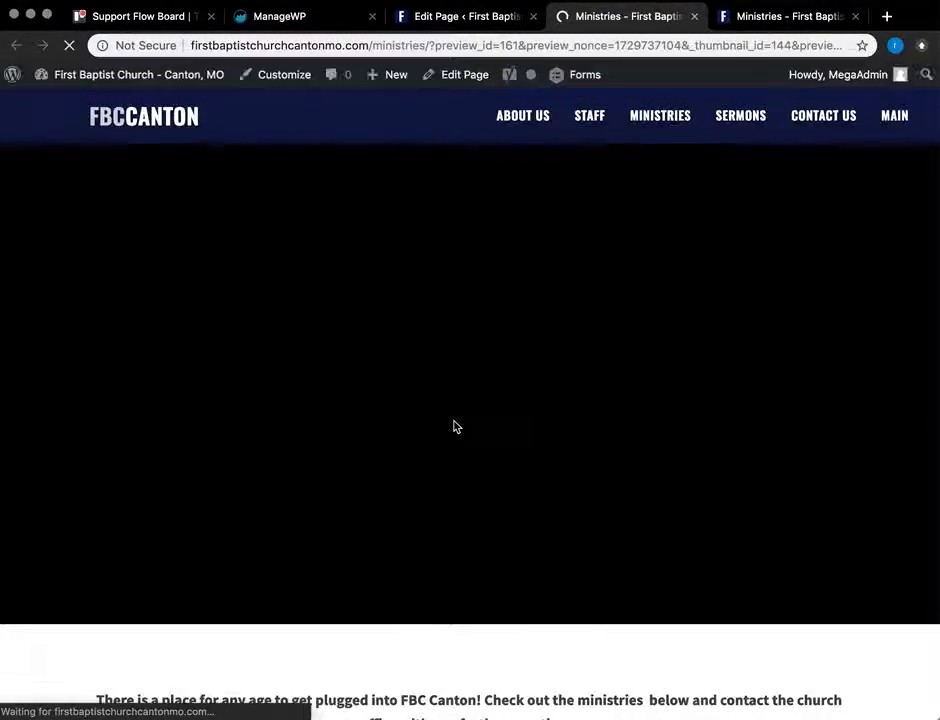
scroll(455, 427, "down", 15)
scroll(455, 427, "up", 4)
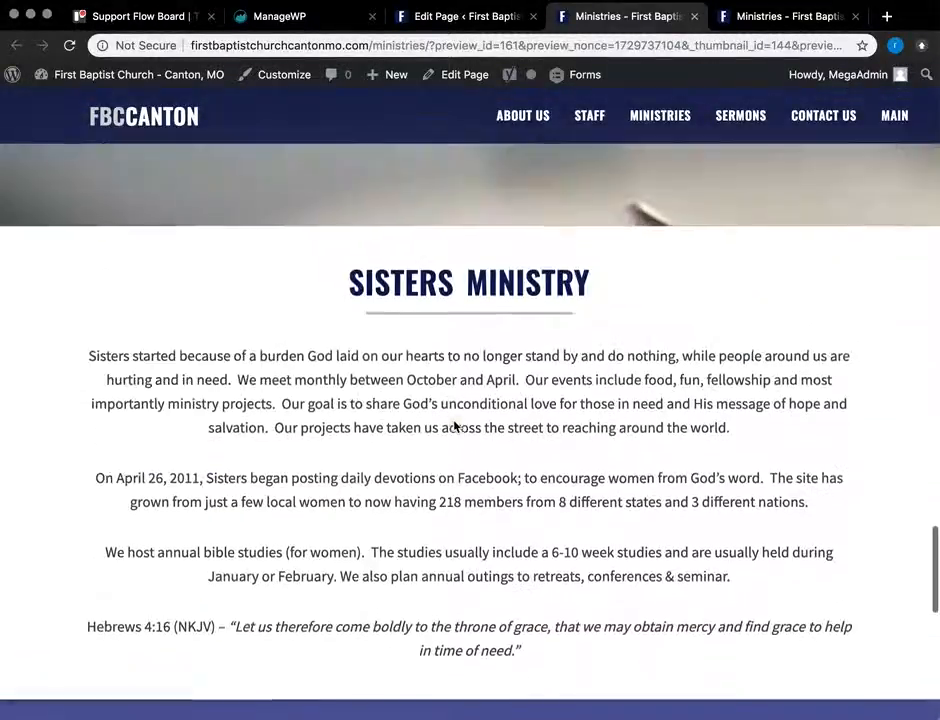
scroll(508, 569, "up", 5)
scroll(512, 569, "up", 3)
scroll(512, 567, "down", 4)
scroll(512, 567, "up", 6)
Step: Return to the Ministries page editor and look through its first page sections, from Intro to photo 1
left_click(491, 18)
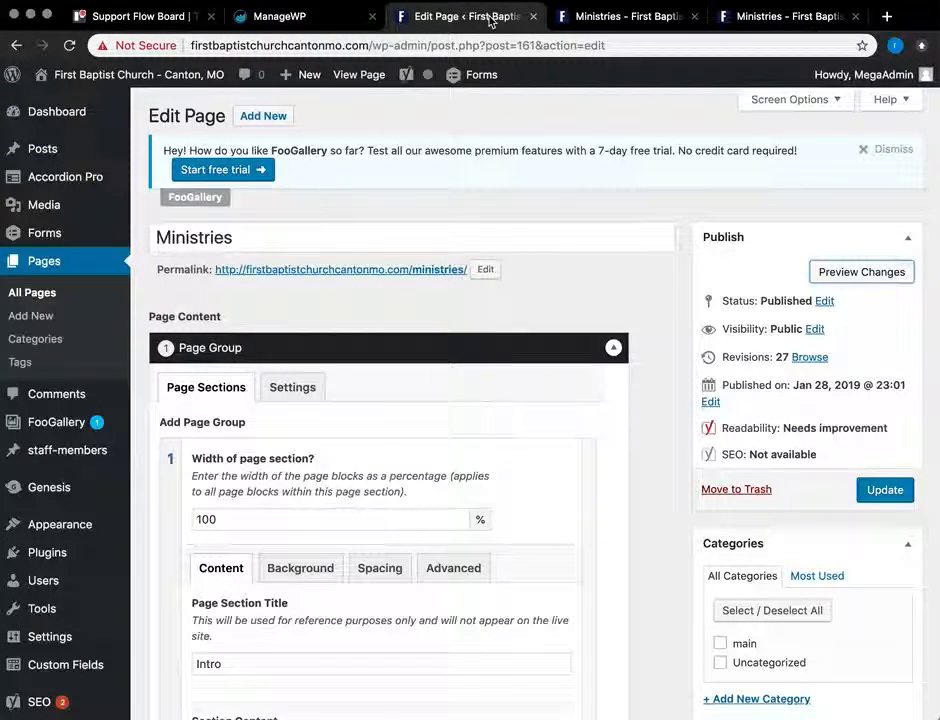
scroll(615, 319, "down", 3)
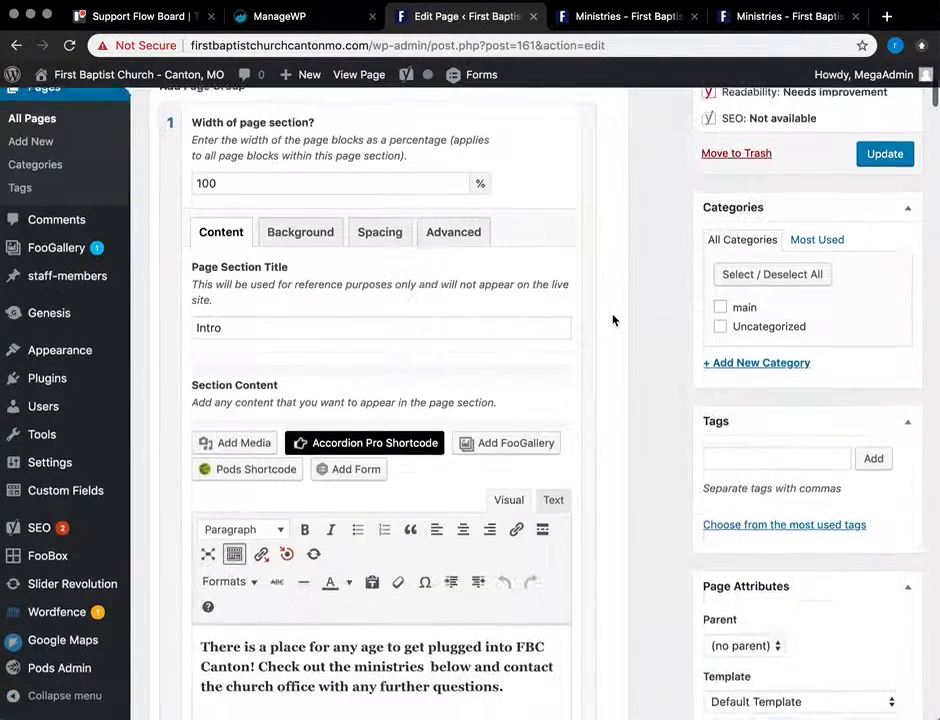
scroll(613, 320, "down", 10)
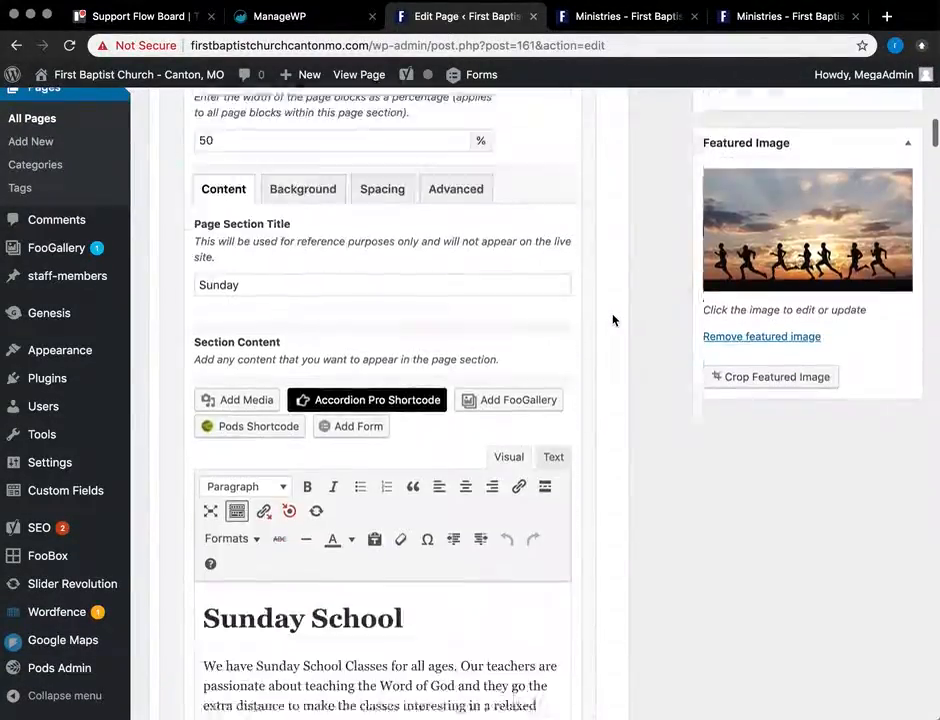
scroll(613, 320, "down", 5)
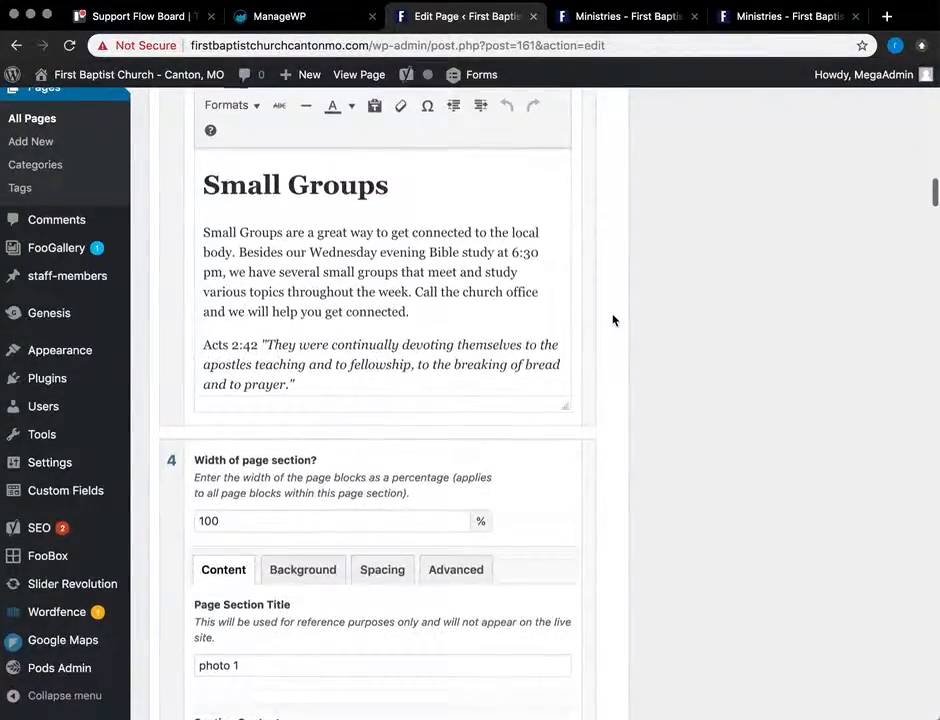
scroll(613, 320, "up", 15)
scroll(540, 310, "up", 5)
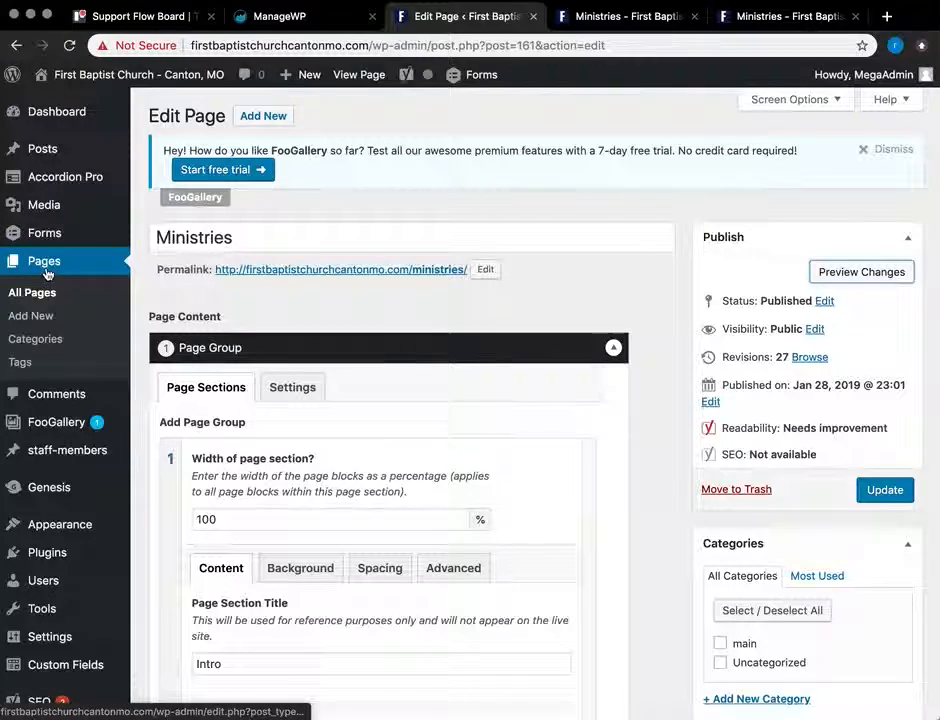
Step: Remove the Easter Video sub-item from under Ministries in the site's Main Menu, and reload the Menus page without saving
mouse_move(67, 531)
left_click(160, 599)
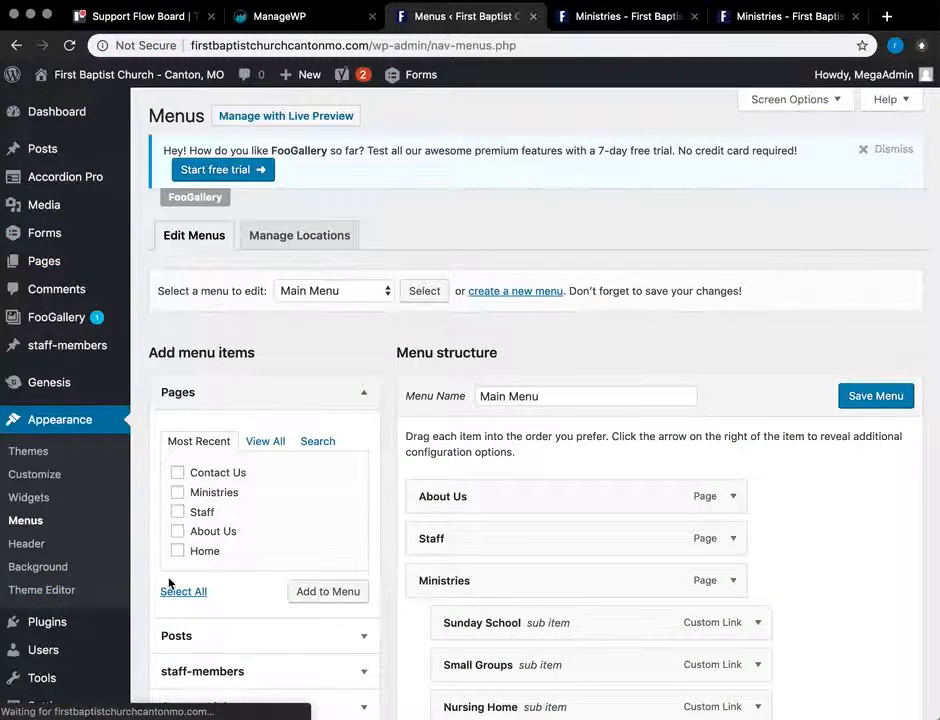
scroll(561, 362, "down", 5)
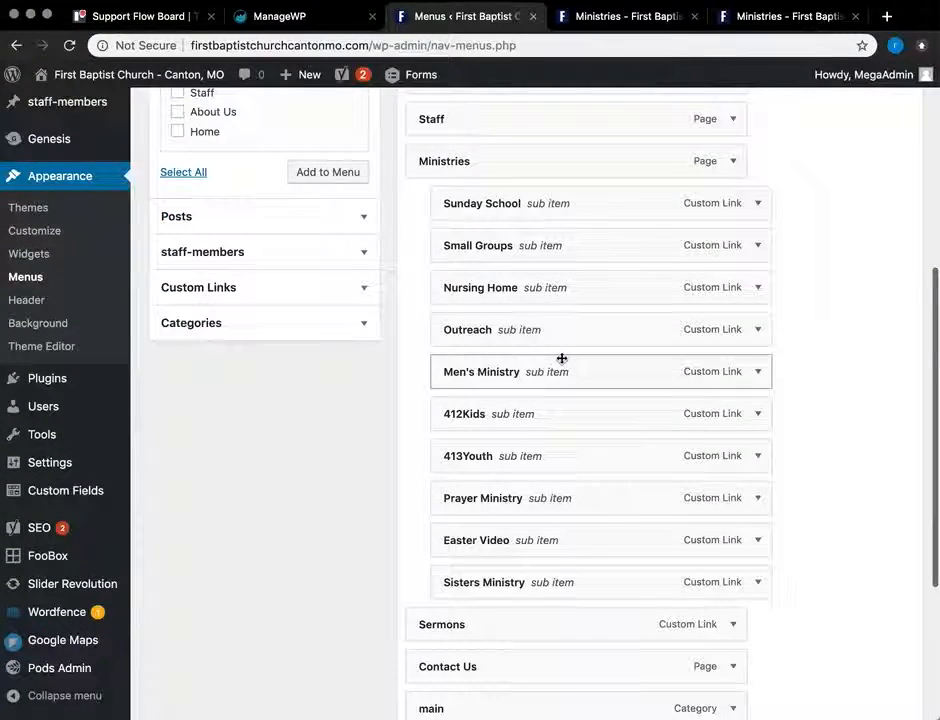
left_click(756, 541)
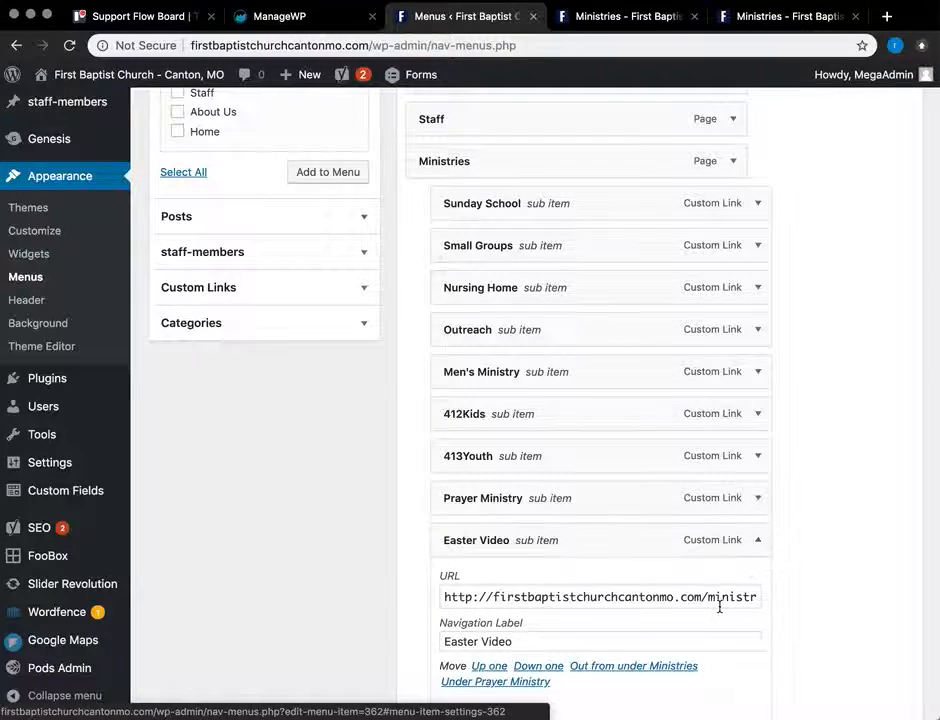
scroll(720, 604, "down", 3)
left_click(459, 448)
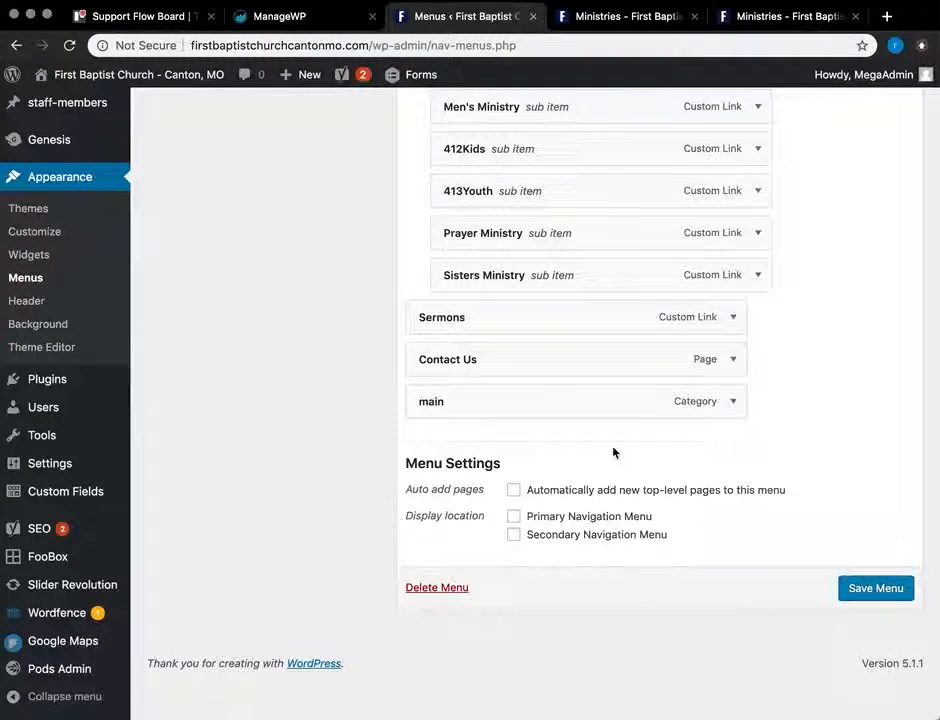
key("super+r")
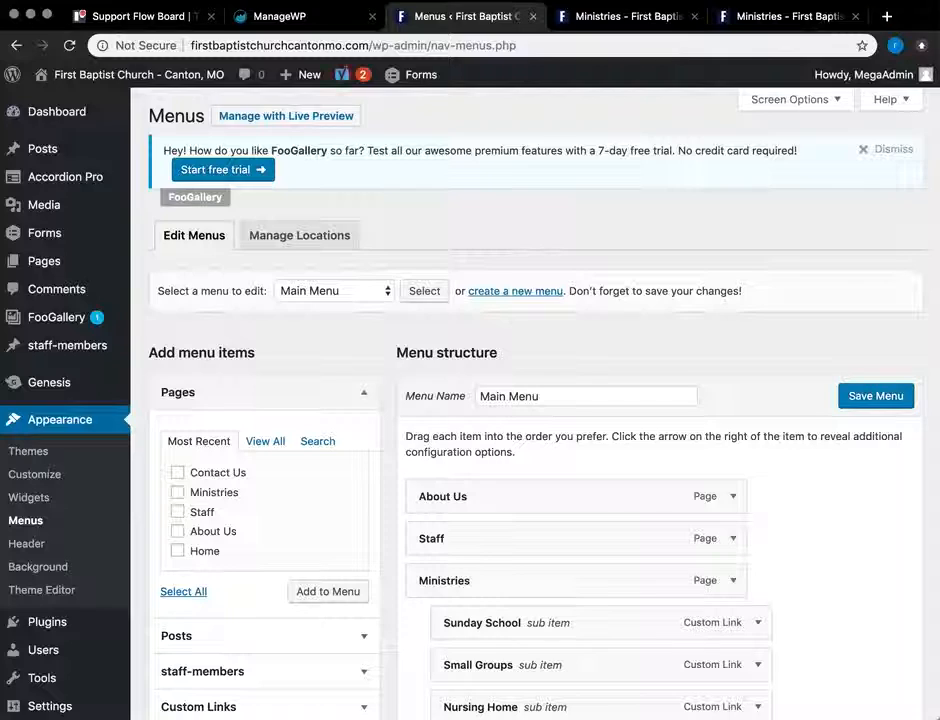
mouse_move(797, 698)
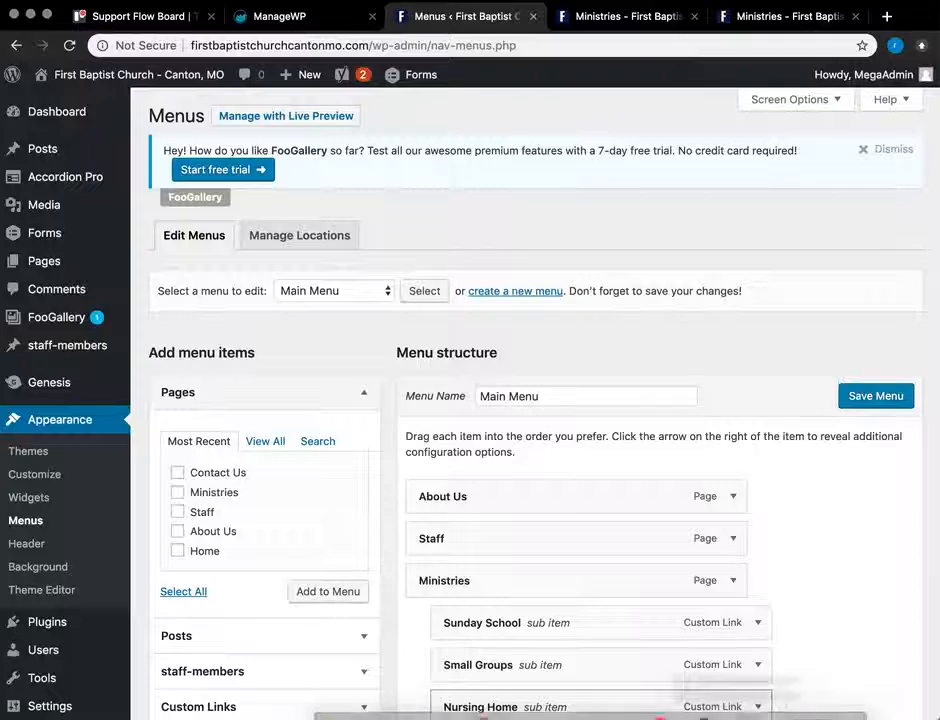
mouse_move(734, 695)
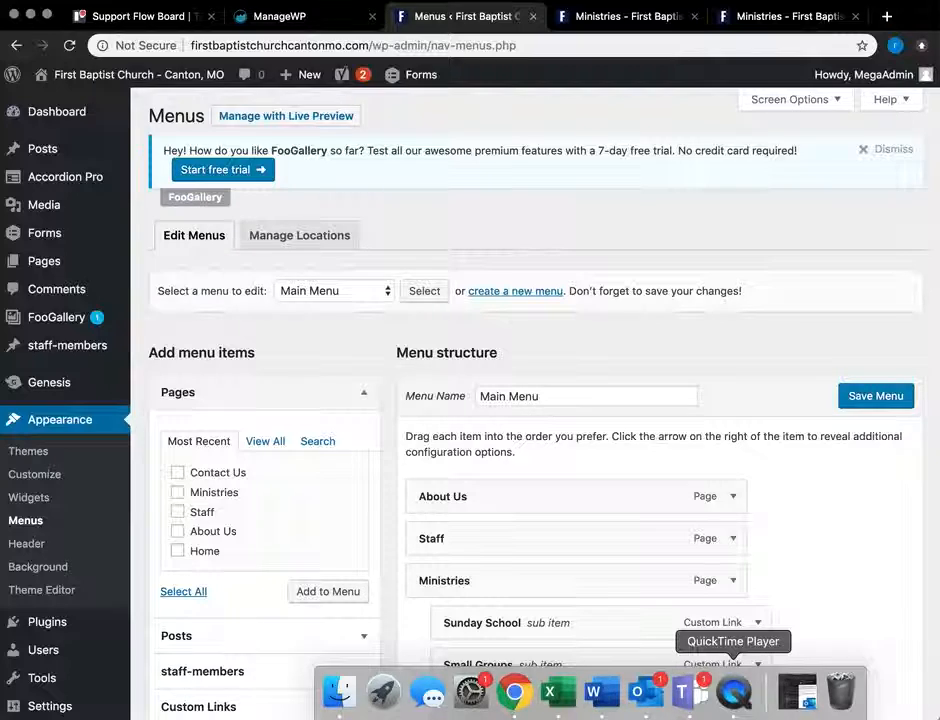
right_click(746, 692)
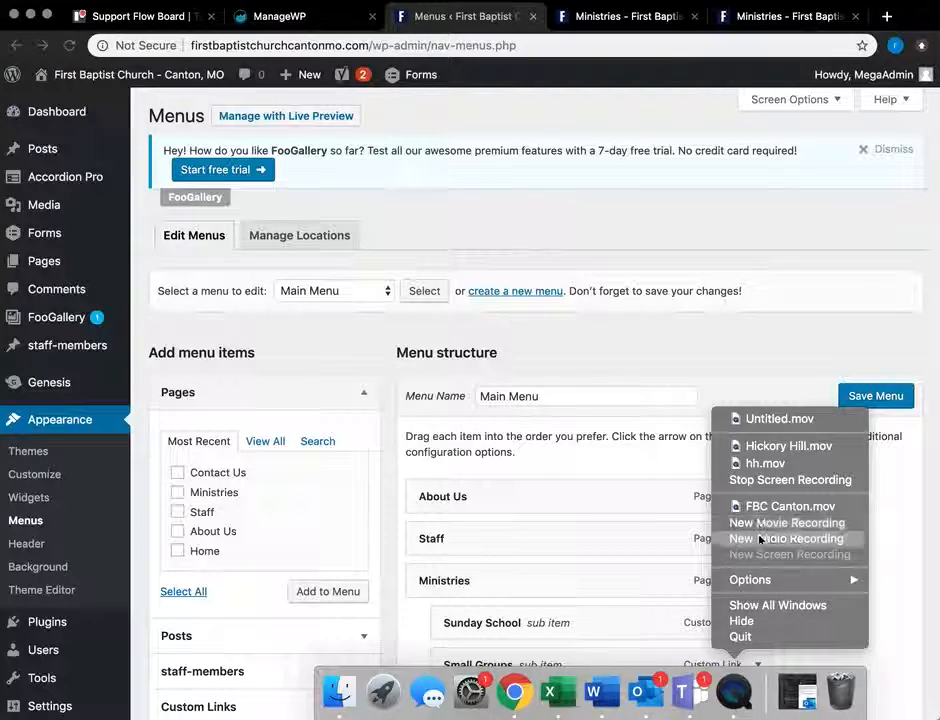